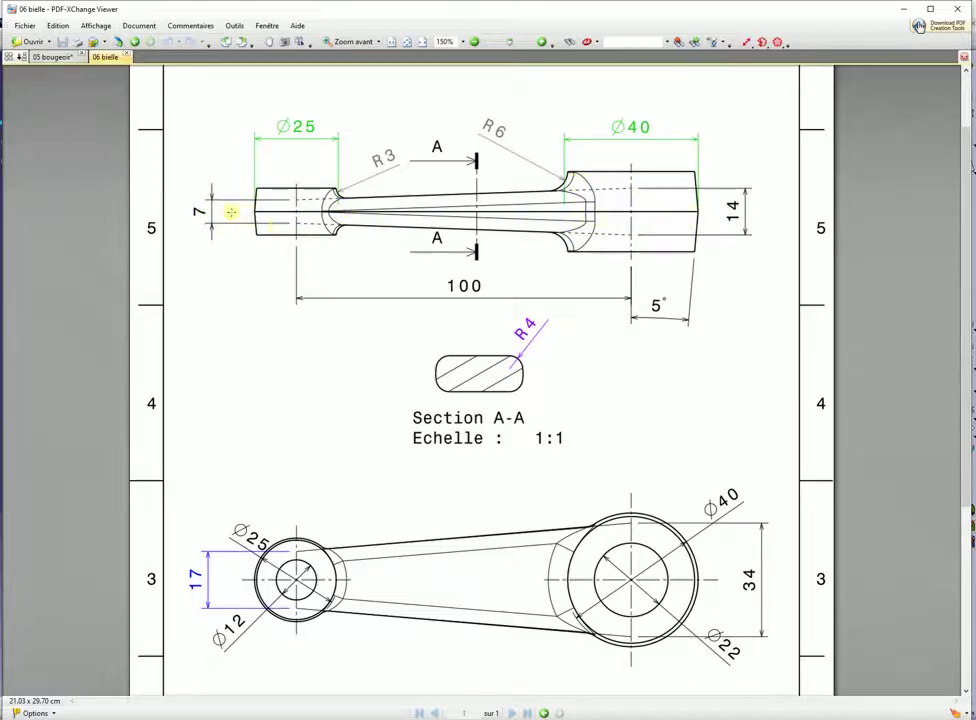
- Draw a freehand symmetry line along the upper side view of the rod and hatch the half below it
mouse_move(221, 210)
left_mouse_down()
mouse_move(745, 210)
mouse_move(643, 270)
left_mouse_up()
left_click_drag(647, 222, 540, 268)
mouse_move(548, 215)
left_mouse_down()
mouse_move(480, 247)
mouse_move(403, 249)
mouse_move(340, 232)
mouse_move(214, 239)
left_mouse_up()
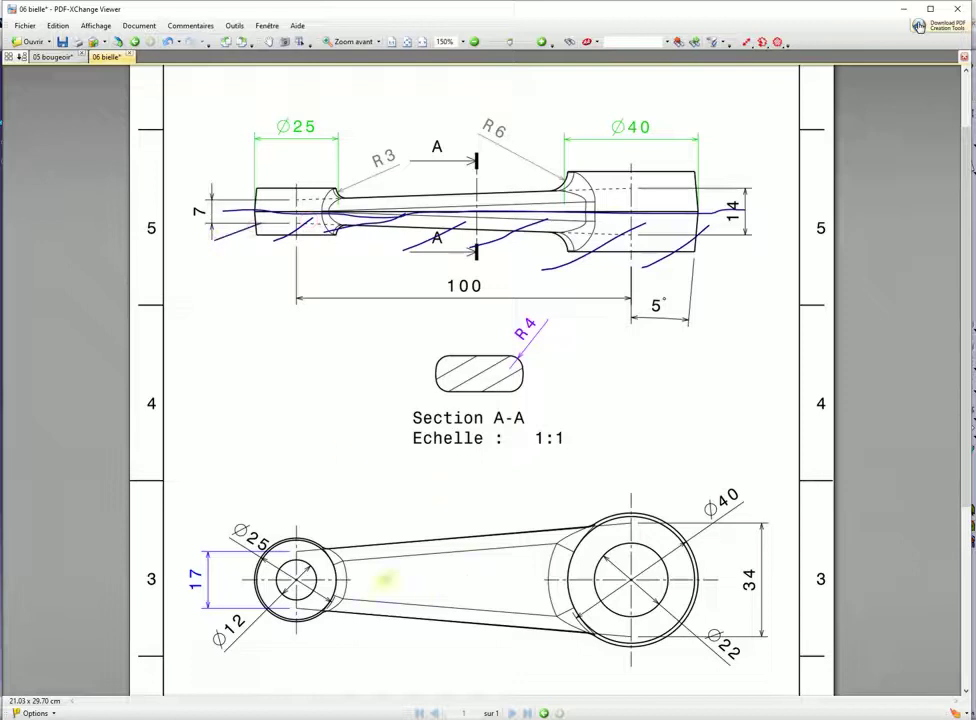
- Draw a freehand symmetry line along the lower plan view of the rod and hatch the half below it
mouse_move(230, 580)
left_mouse_down()
mouse_move(730, 584)
mouse_move(640, 648)
left_mouse_up()
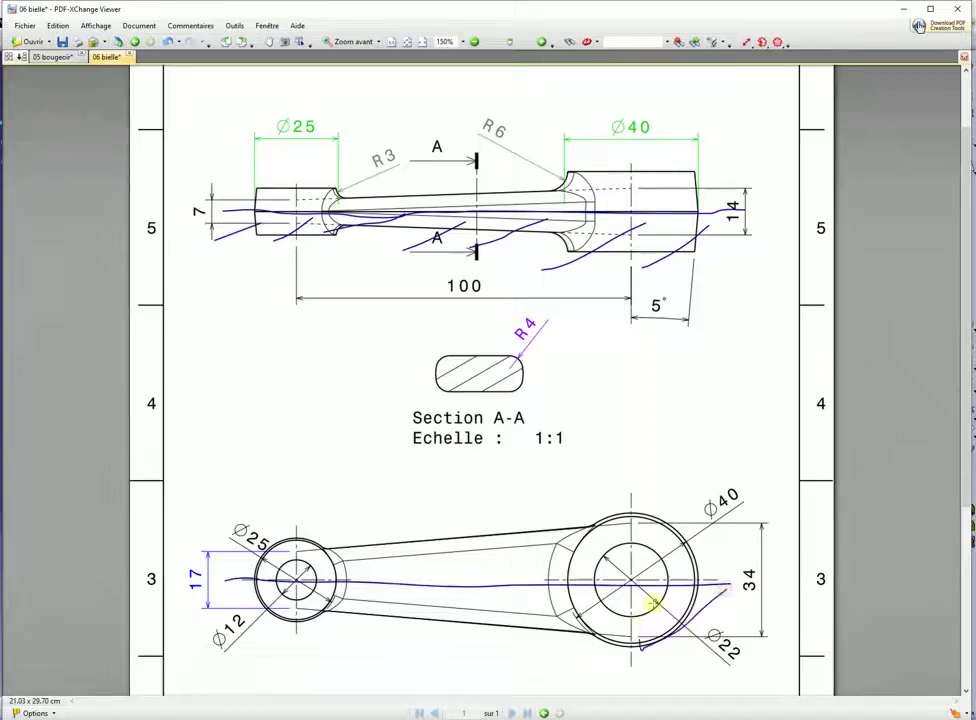
left_click_drag(649, 597, 538, 658)
mouse_move(561, 603)
left_mouse_down()
mouse_move(446, 640)
mouse_move(254, 619)
left_mouse_up()
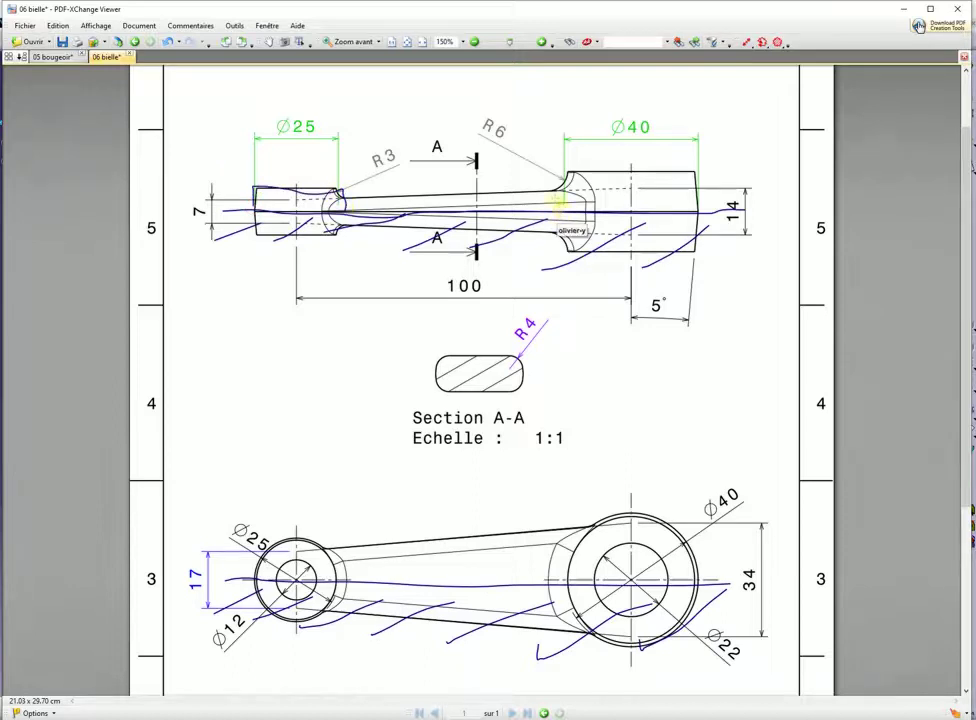
- Outline the upper half of the Ø40 boss in the side view and switch to CATIA
mouse_move(562, 174)
left_mouse_down()
mouse_move(688, 168)
mouse_move(701, 174)
mouse_move(705, 210)
left_mouse_up()
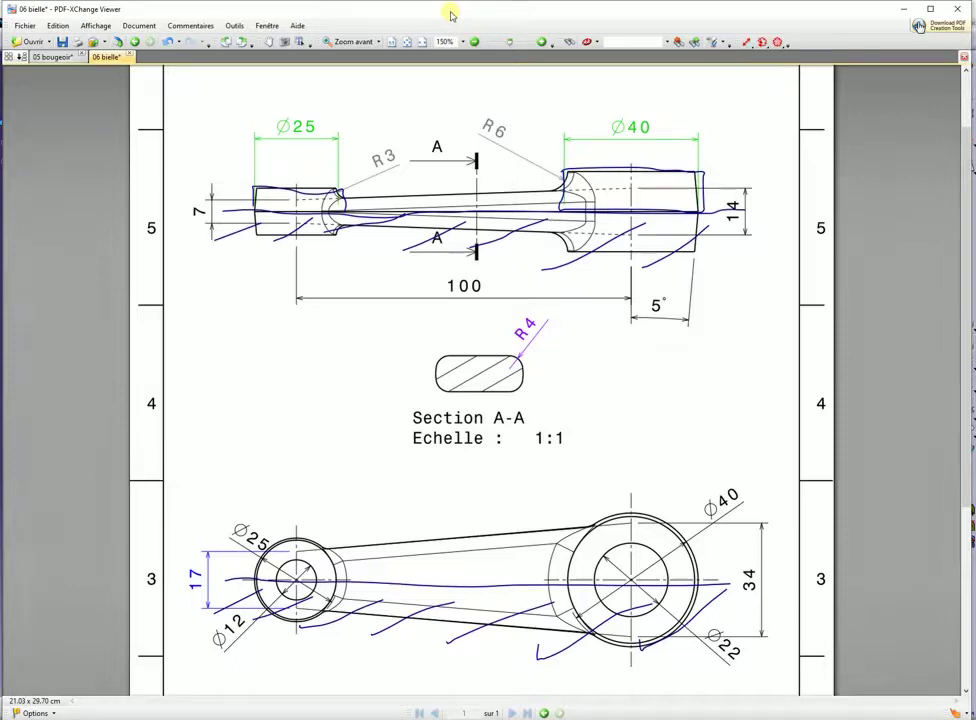
left_click_drag(450, 13, 975, 66)
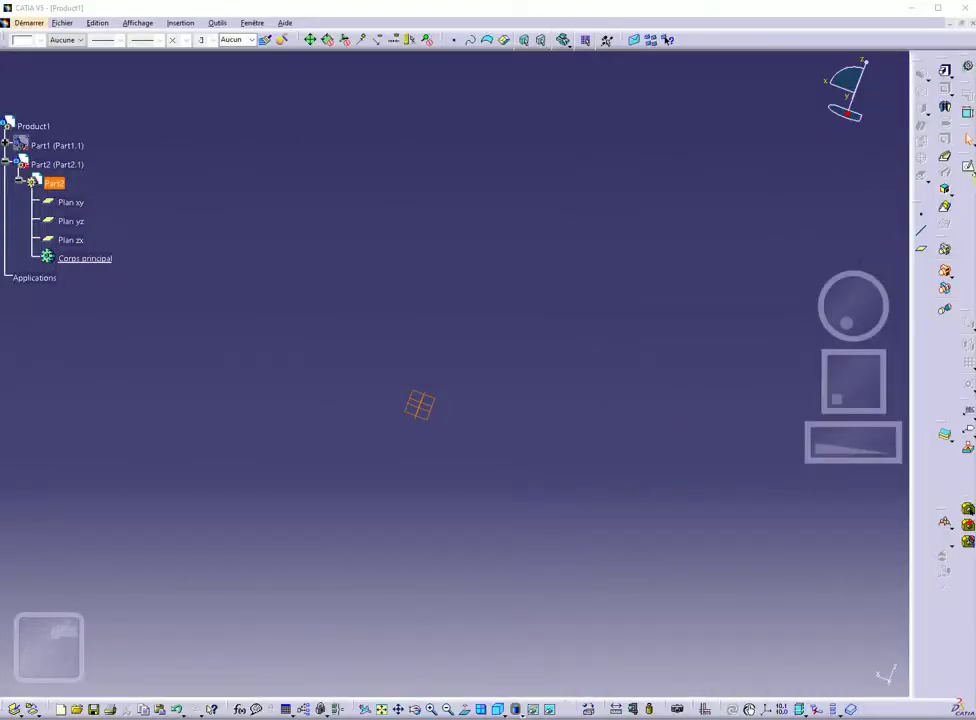
- On the xy plane, sketch an upper half disc centred on the origin with a radius of about 17.4 mm, closed by a horizontal line
left_click(970, 172)
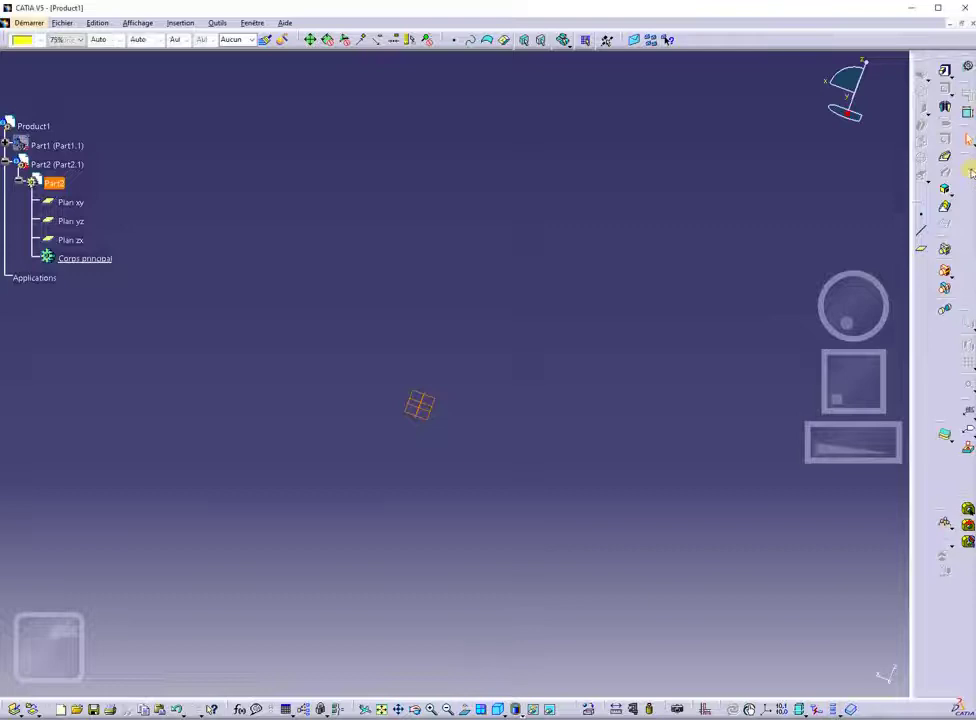
middle_click_drag(427, 477, 495, 497)
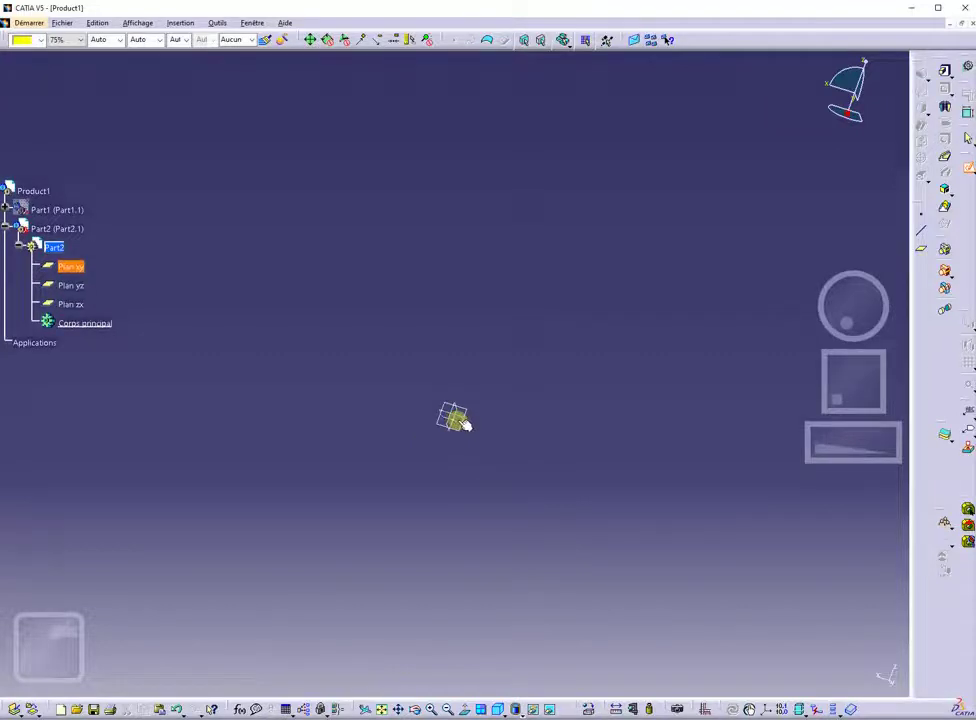
left_click(460, 422)
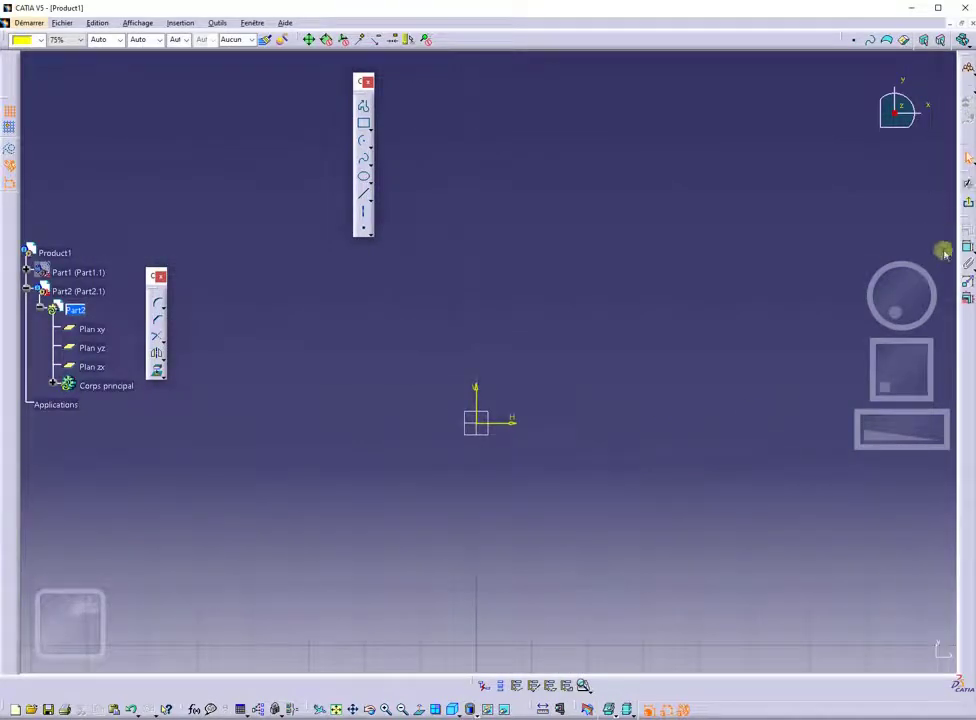
left_click(363, 142)
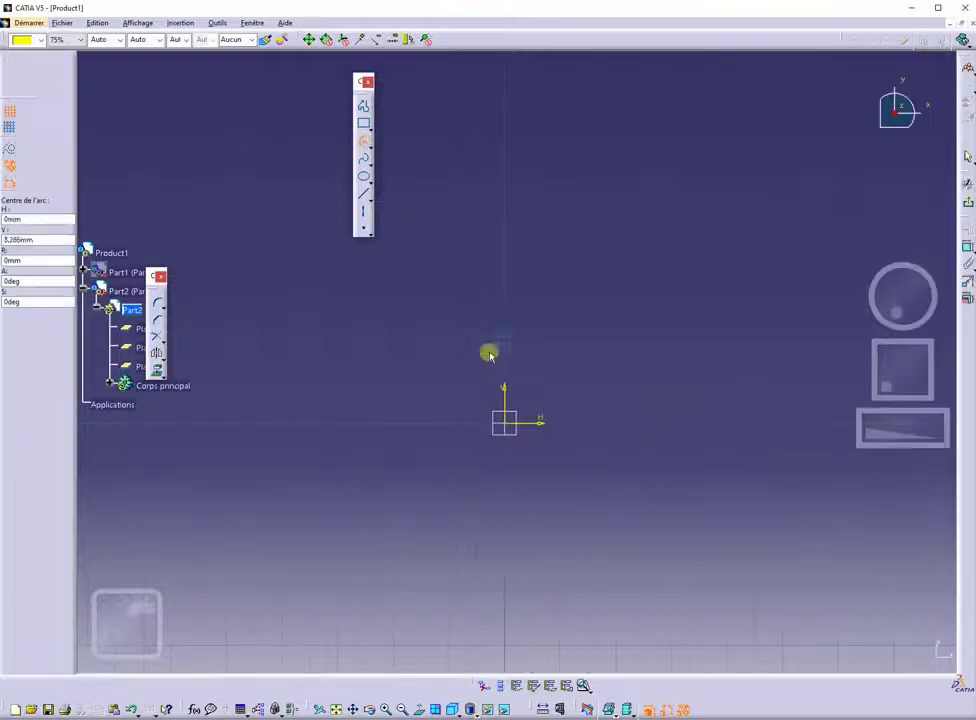
left_click(504, 422)
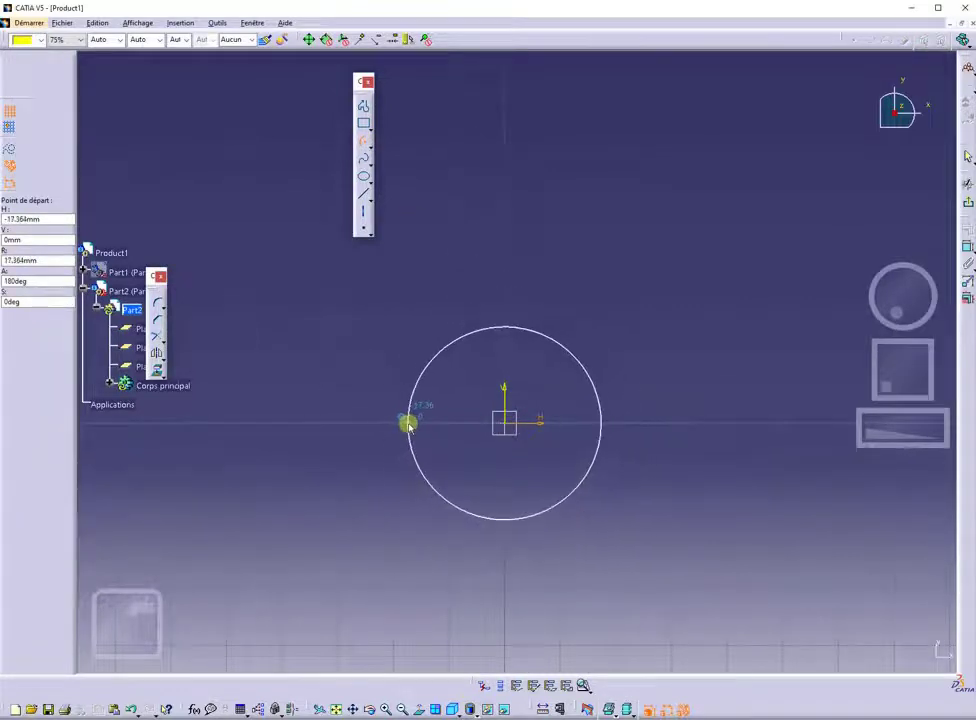
left_click(407, 421)
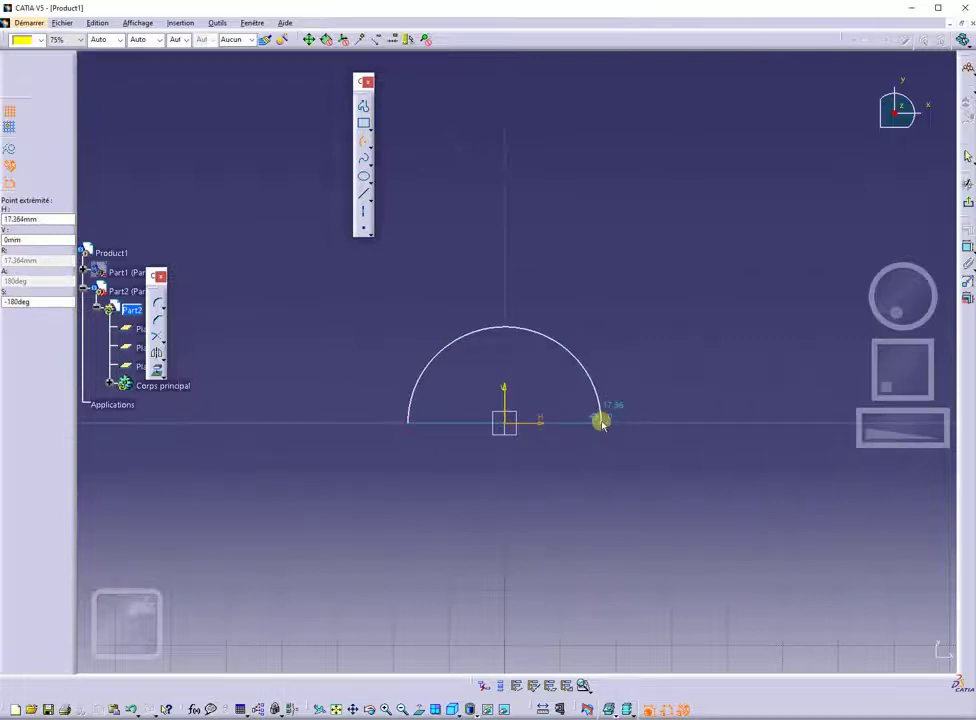
left_click(601, 419)
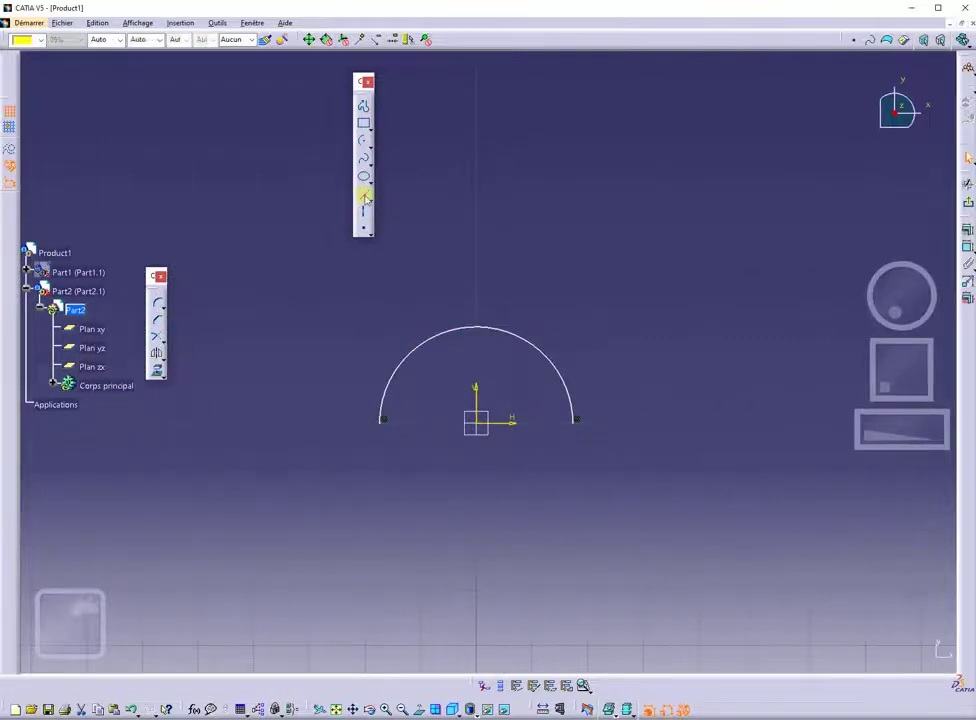
left_click(364, 194)
left_click(602, 422)
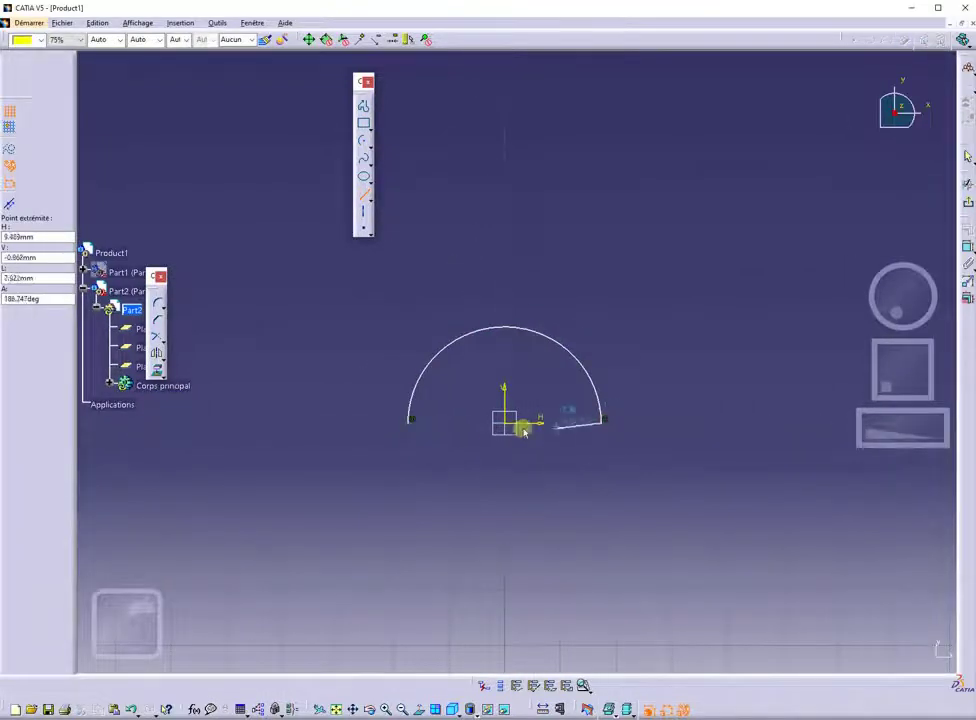
left_click(410, 424)
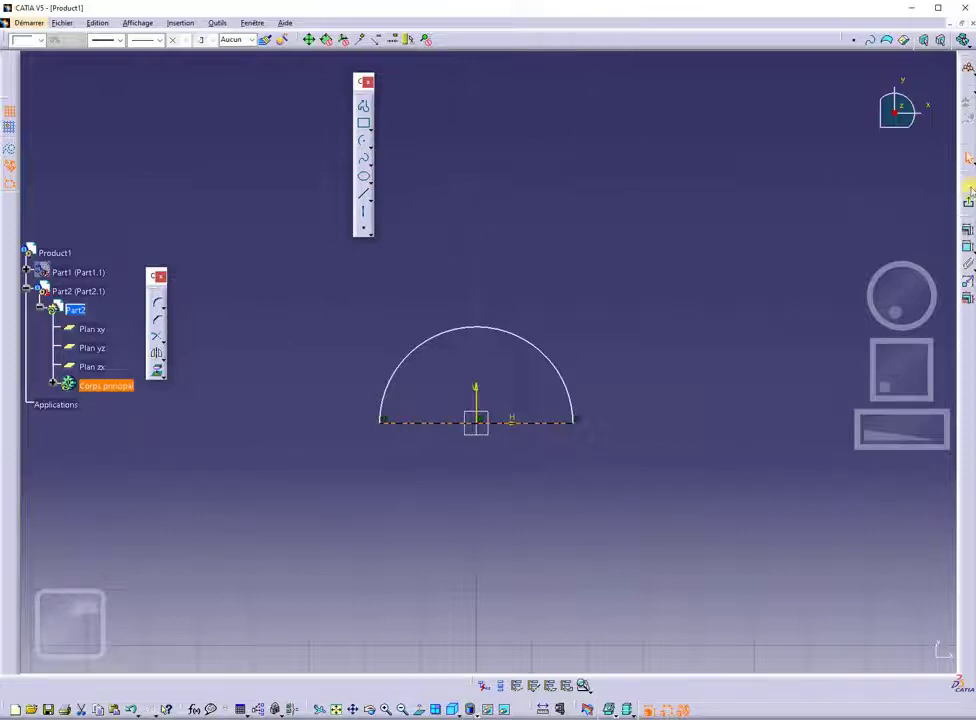
- Dimension the half disc's base line and set its length to 25 mm
left_click(967, 246)
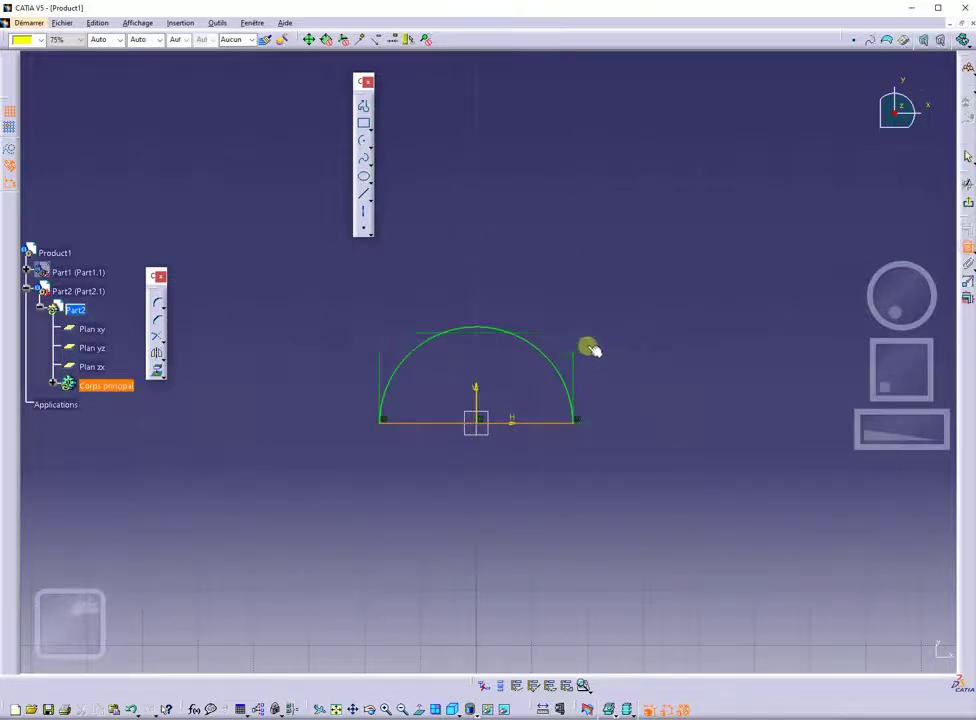
left_click(621, 296)
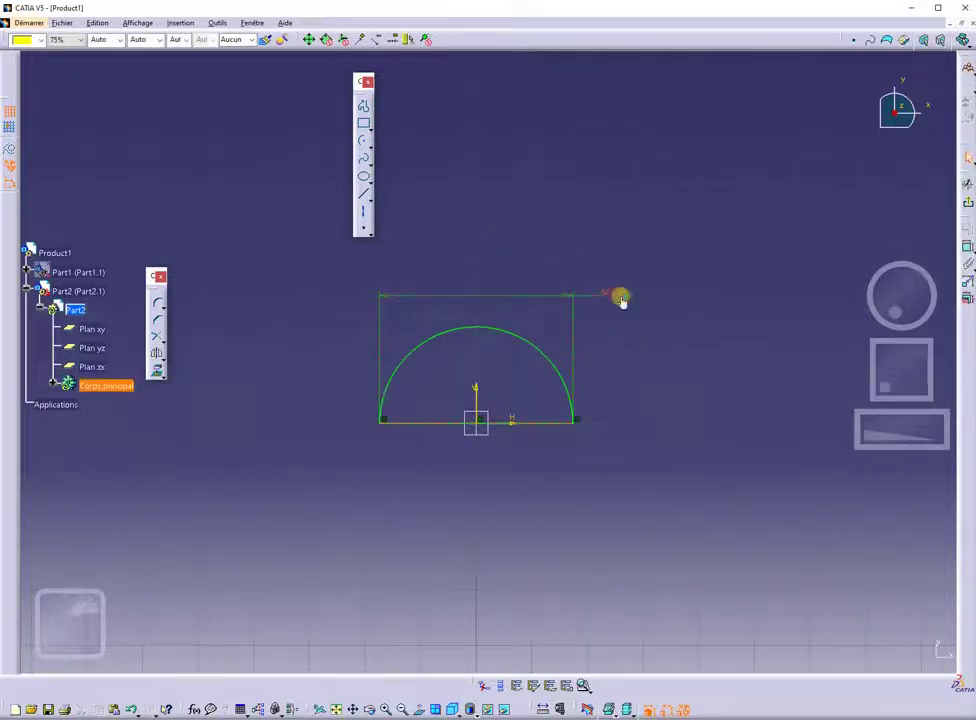
double_click(621, 294)
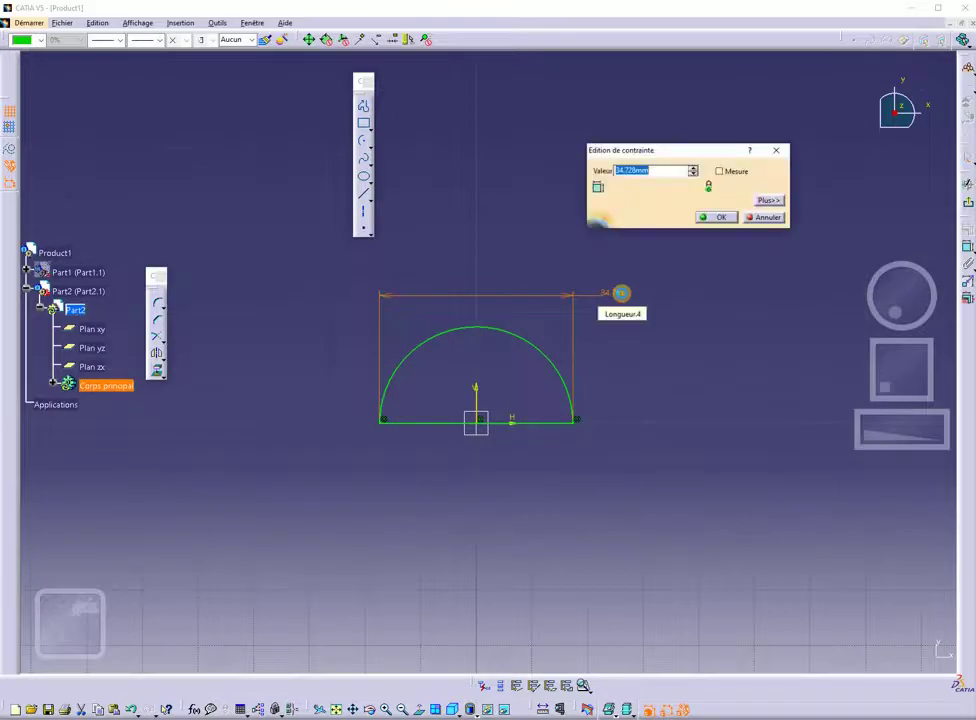
type("25")
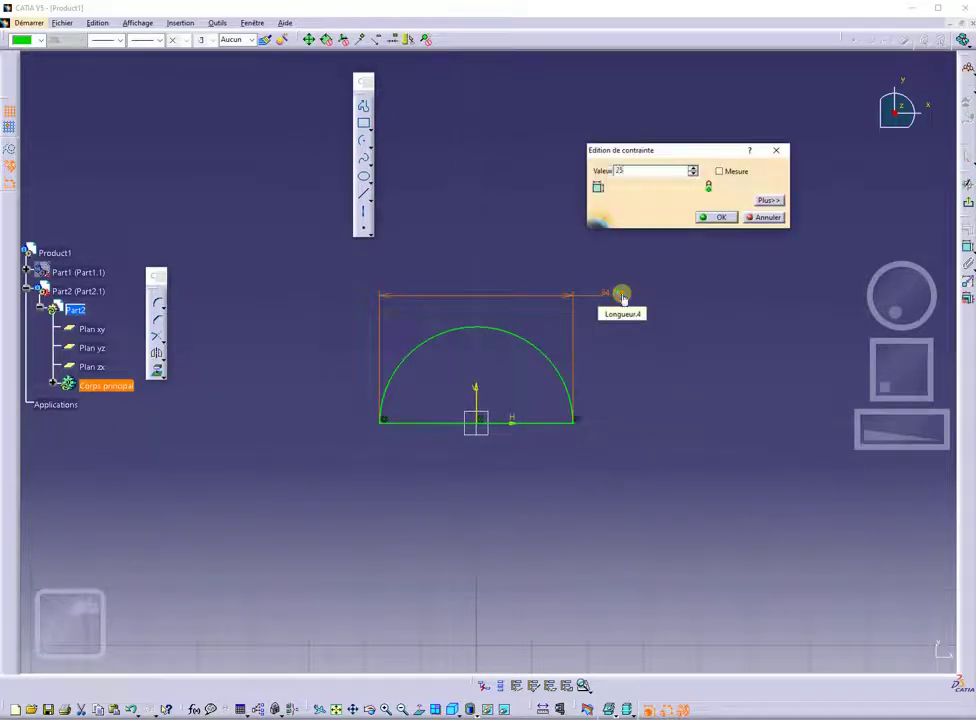
key("Return")
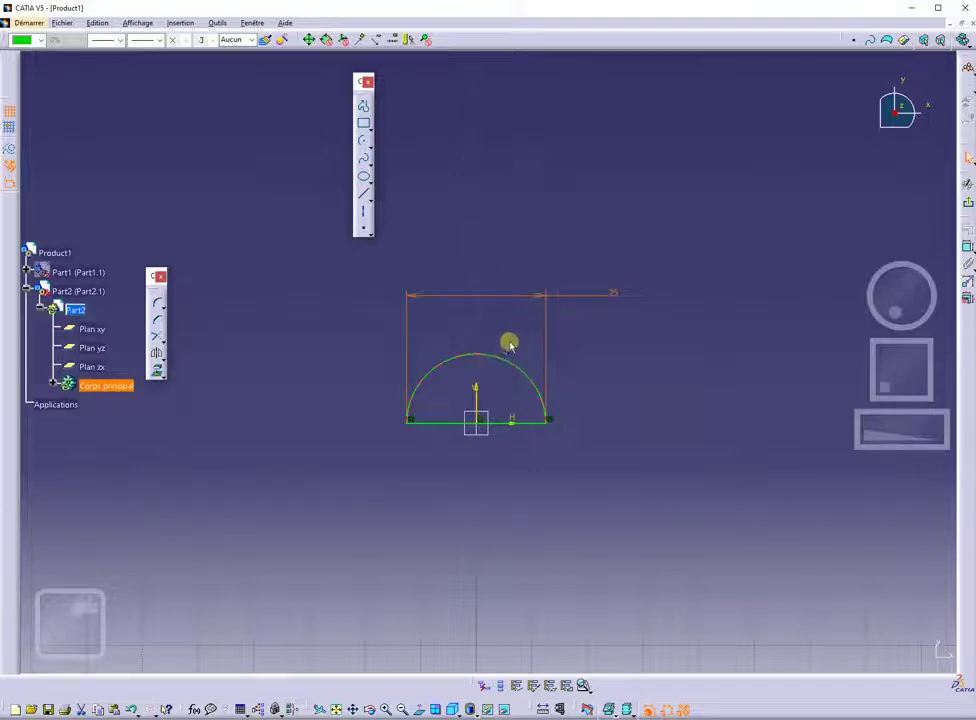
left_click(608, 292)
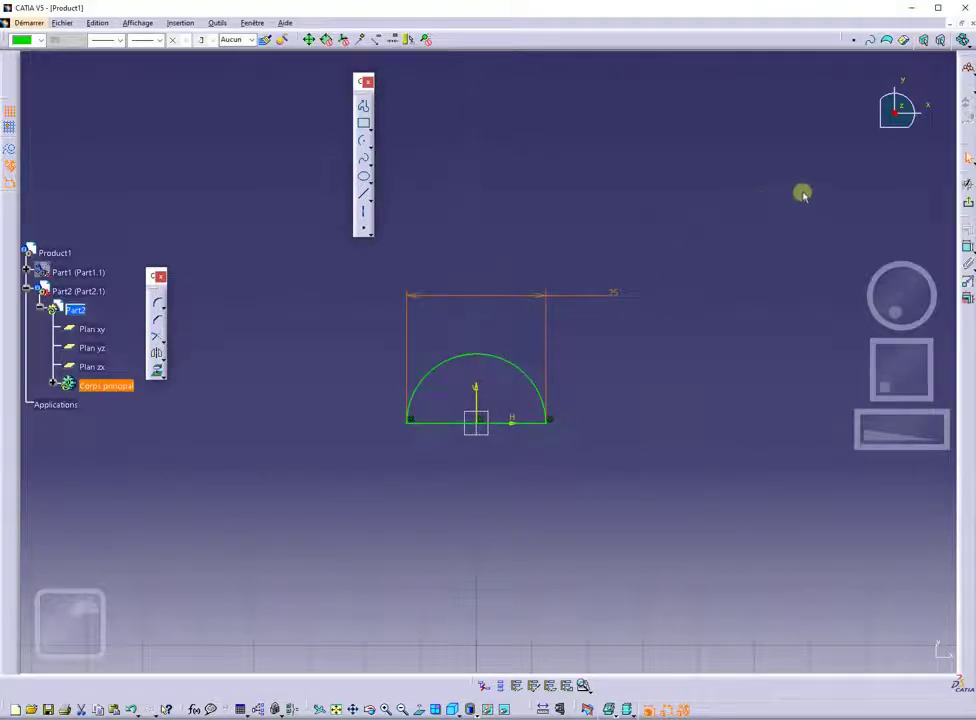
- Exit the sketch and extrude the 25 mm half disc into a short pad
left_click(969, 207)
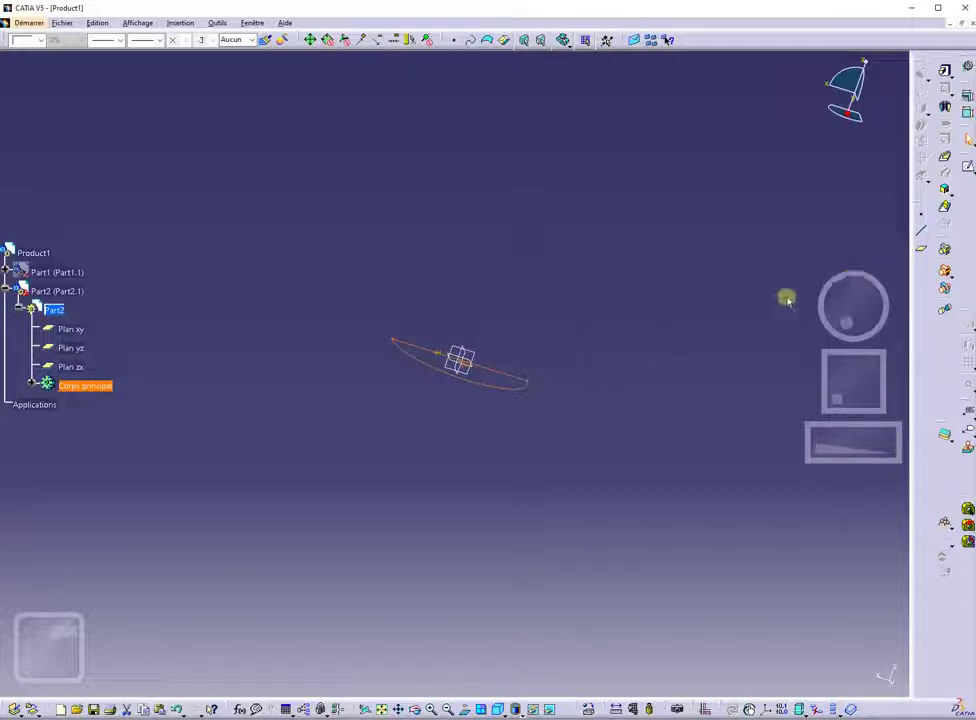
left_click(944, 70)
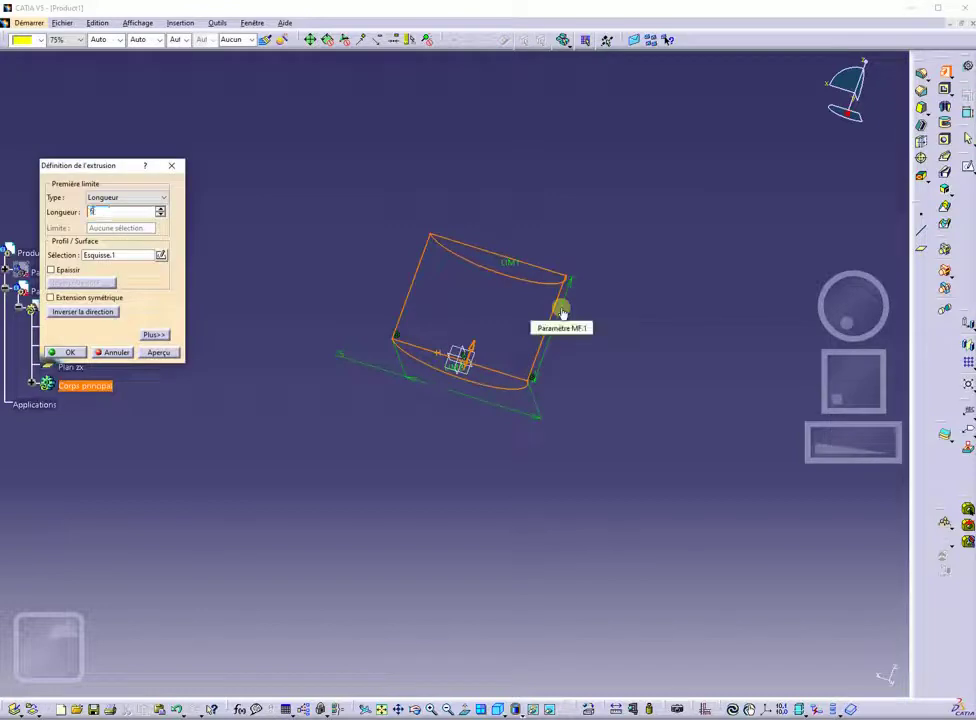
key("Return")
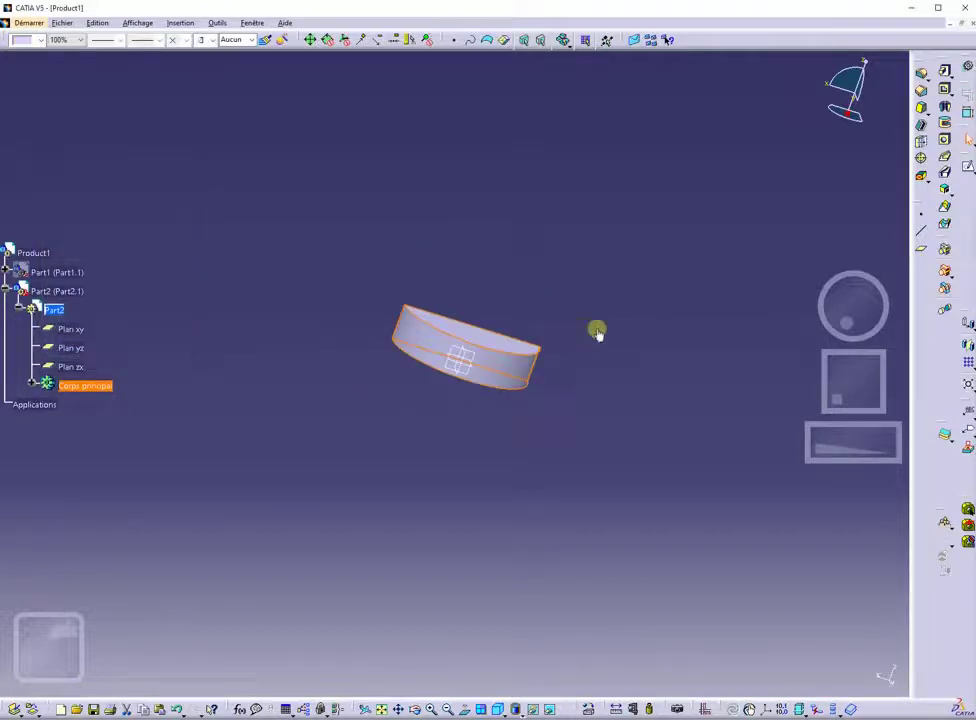
- On the xy plane, sketch a second half disc of about 19.7 mm radius, centred on the horizontal axis about 85 mm from the origin, closed by a line
middle_click_drag(514, 251, 392, 345)
middle_click_drag(578, 480, 499, 434)
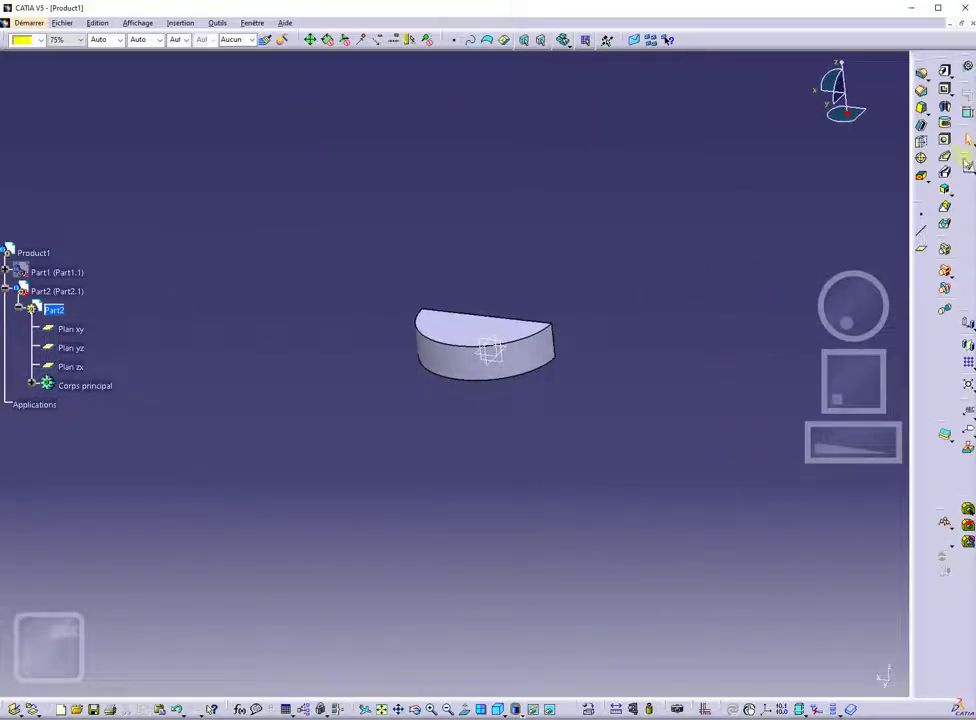
left_click(968, 168)
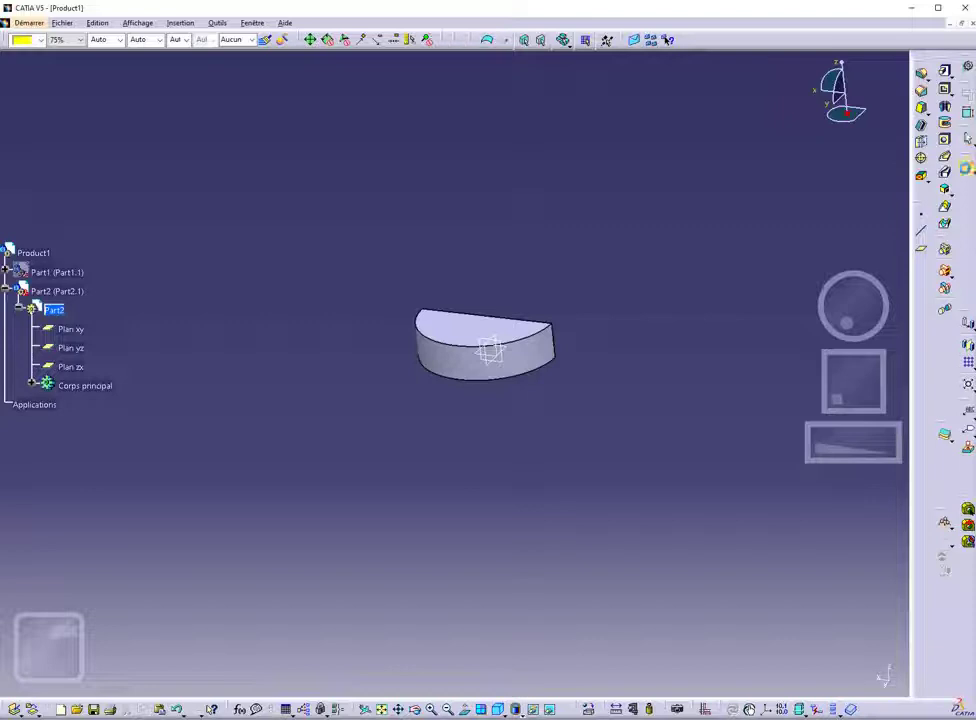
left_click(503, 347)
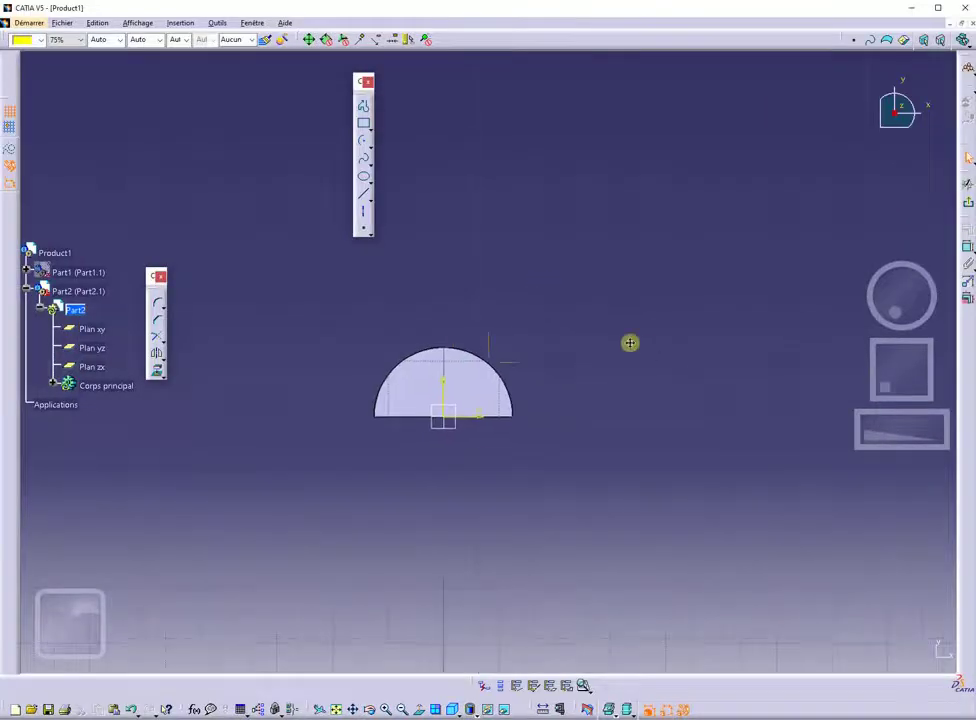
mouse_move(629, 342)
middle_mouse_down()
mouse_move(359, 348)
mouse_move(316, 388)
middle_mouse_up()
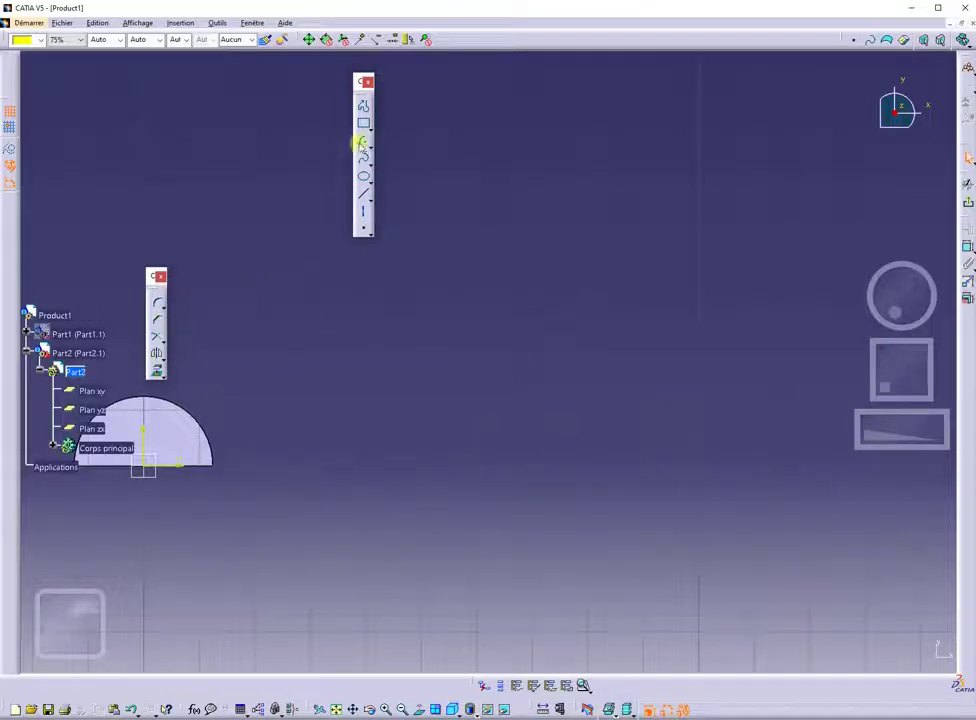
left_click(365, 143)
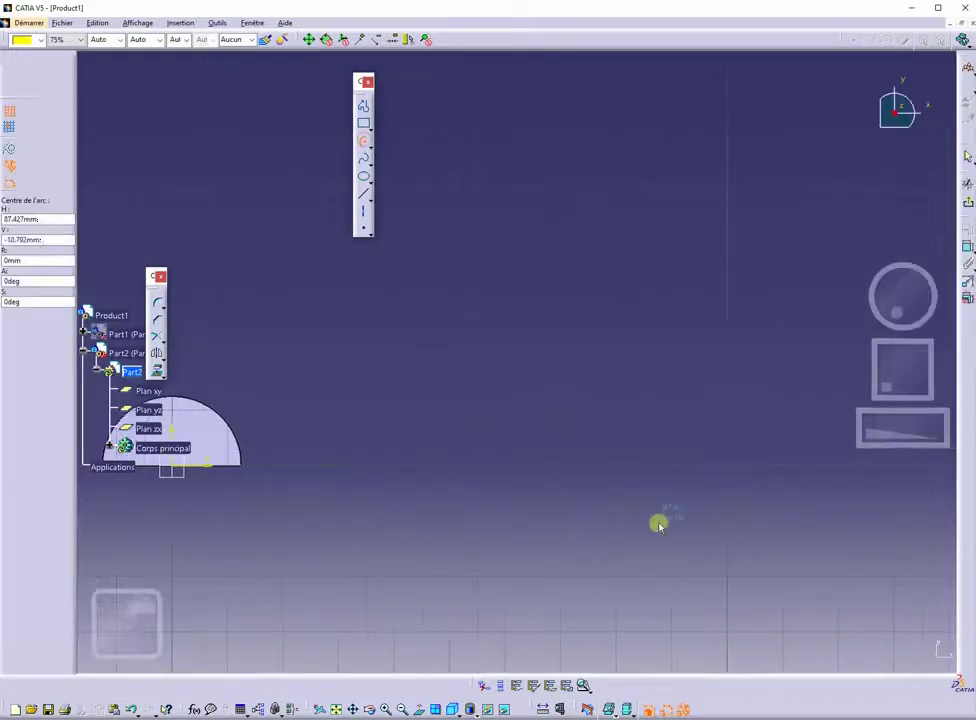
left_click(645, 464)
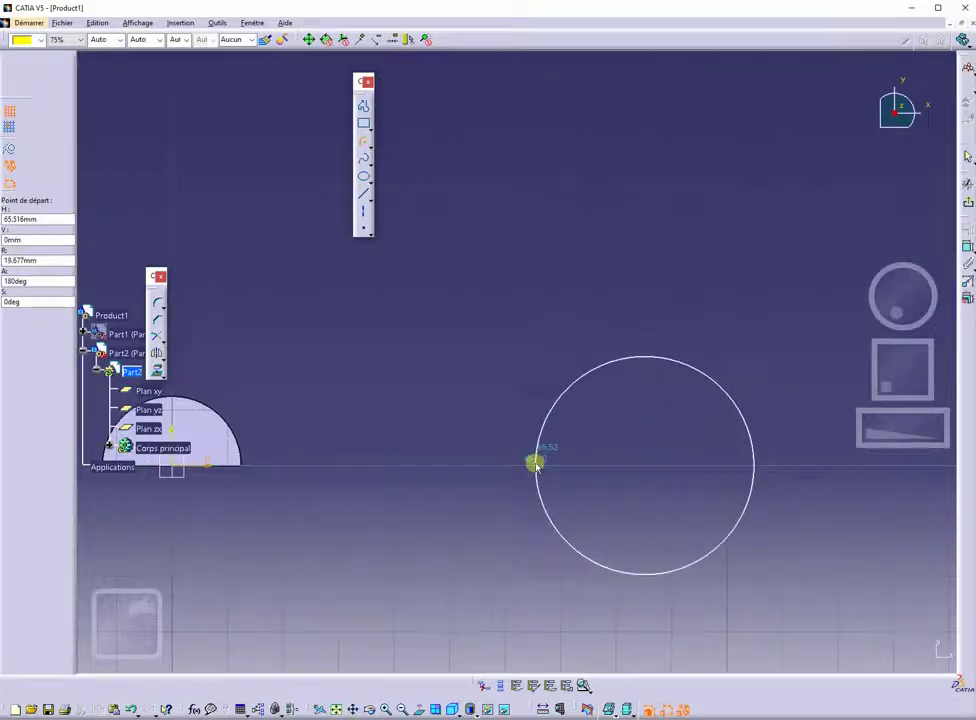
left_click(536, 464)
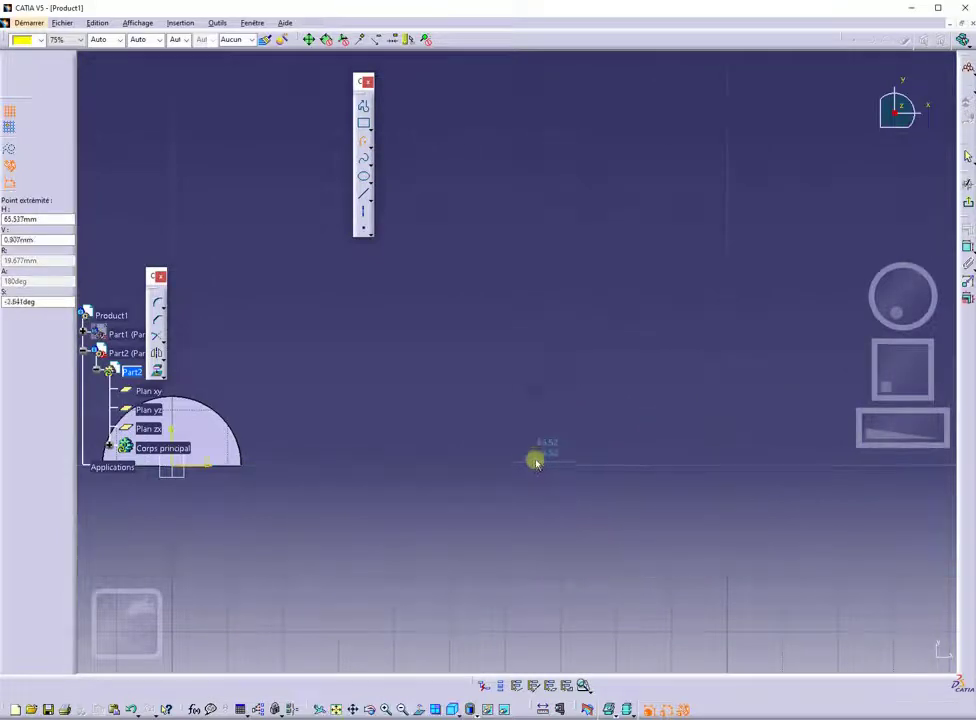
left_click(751, 464)
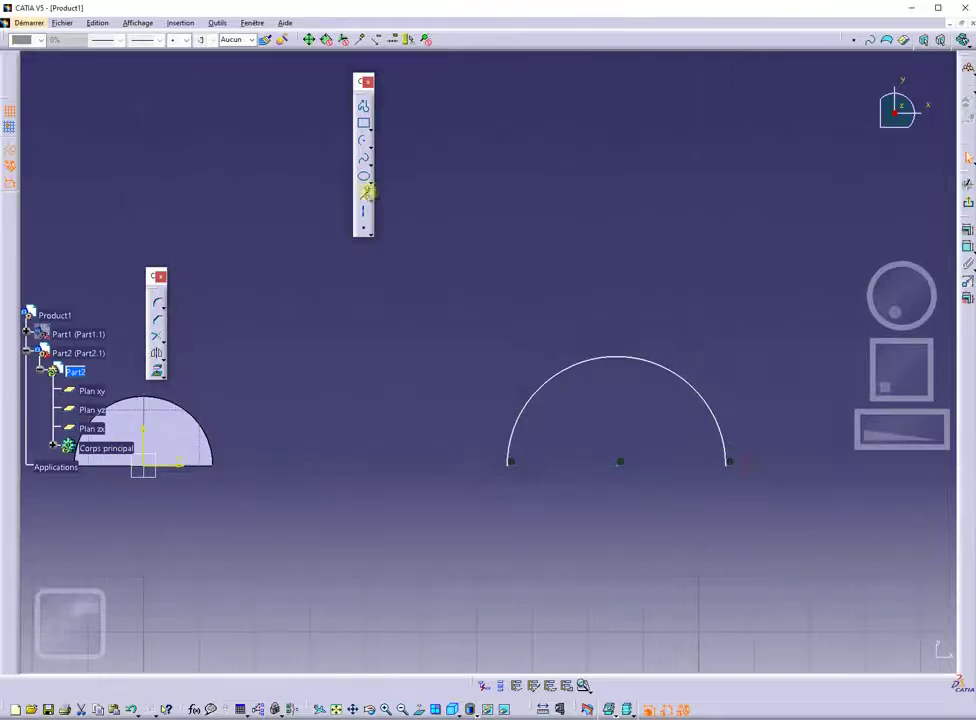
left_click(366, 192)
left_click(538, 463)
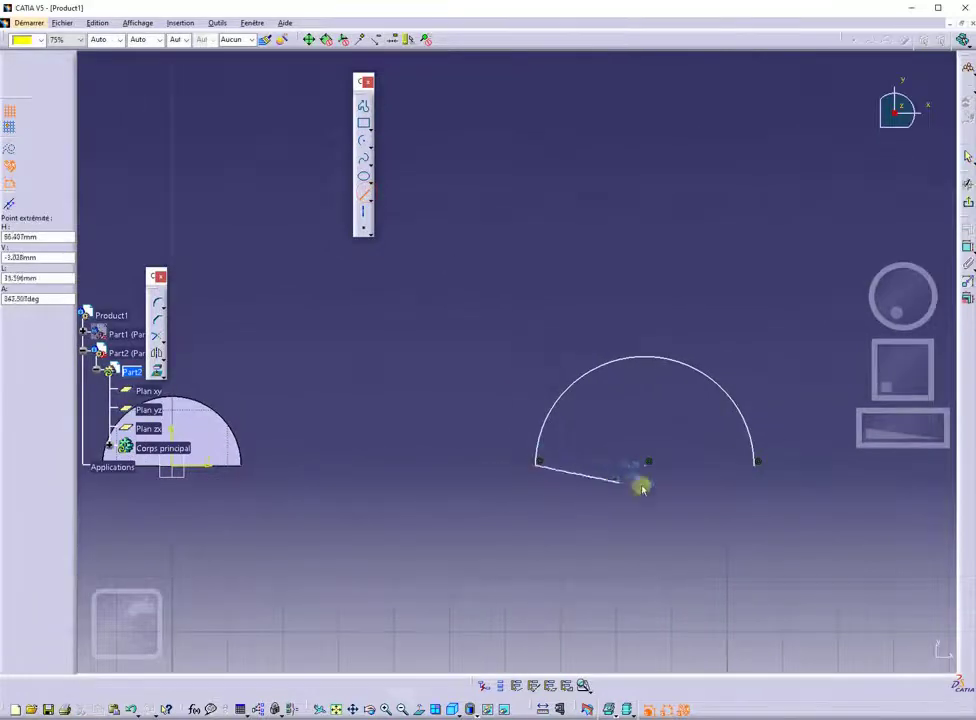
left_click(759, 467)
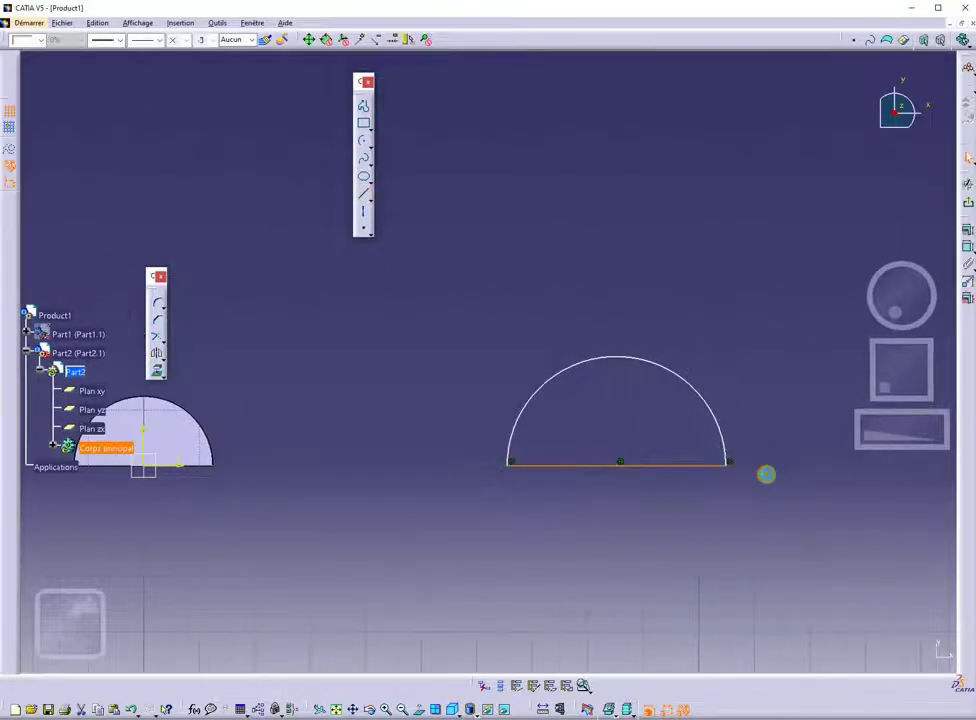
- Dimension the second half disc's base line and set its length to 40 mm
left_click(508, 462)
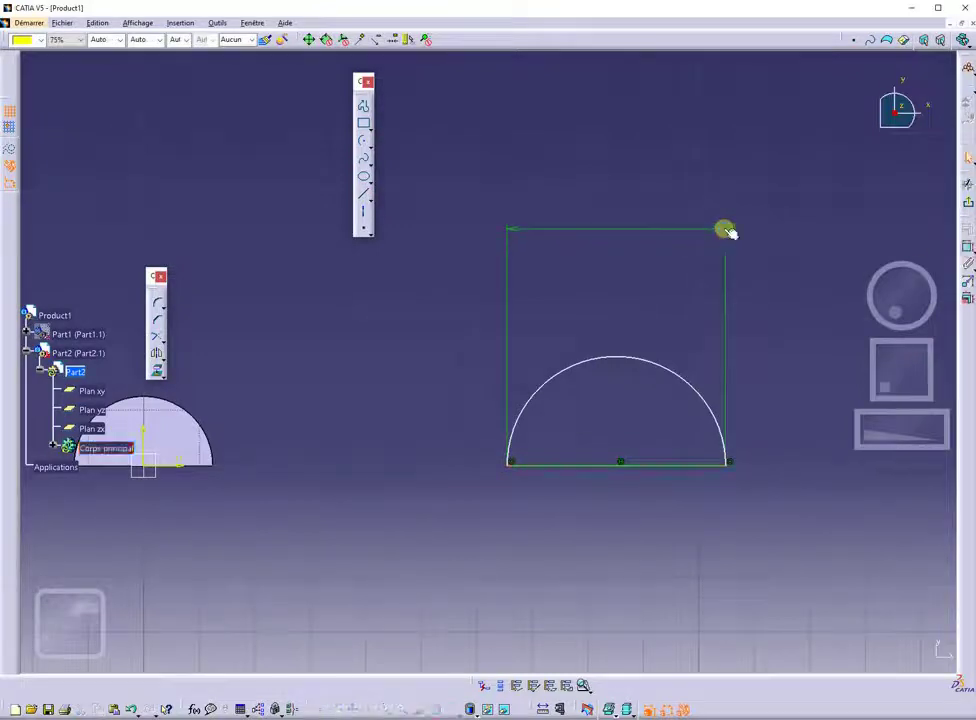
left_click(726, 228)
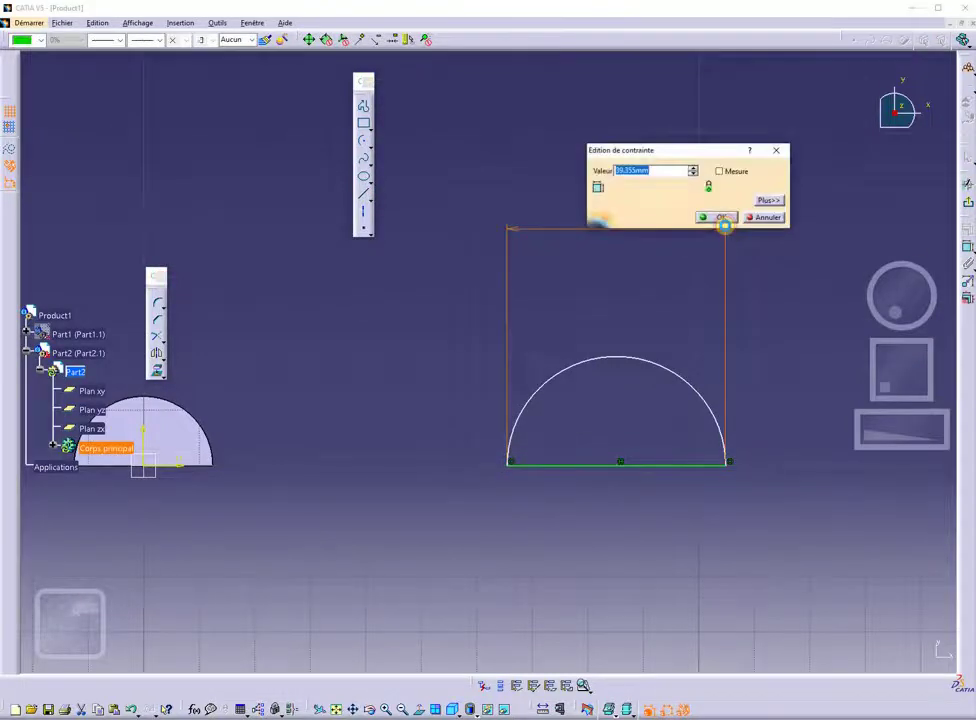
type("40")
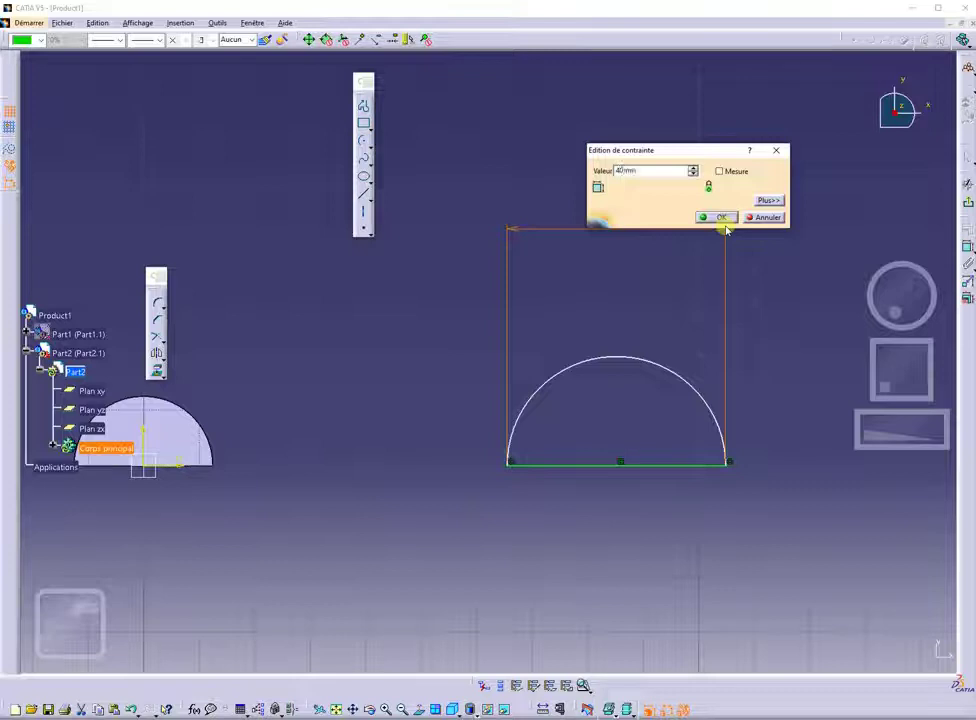
left_click(724, 224)
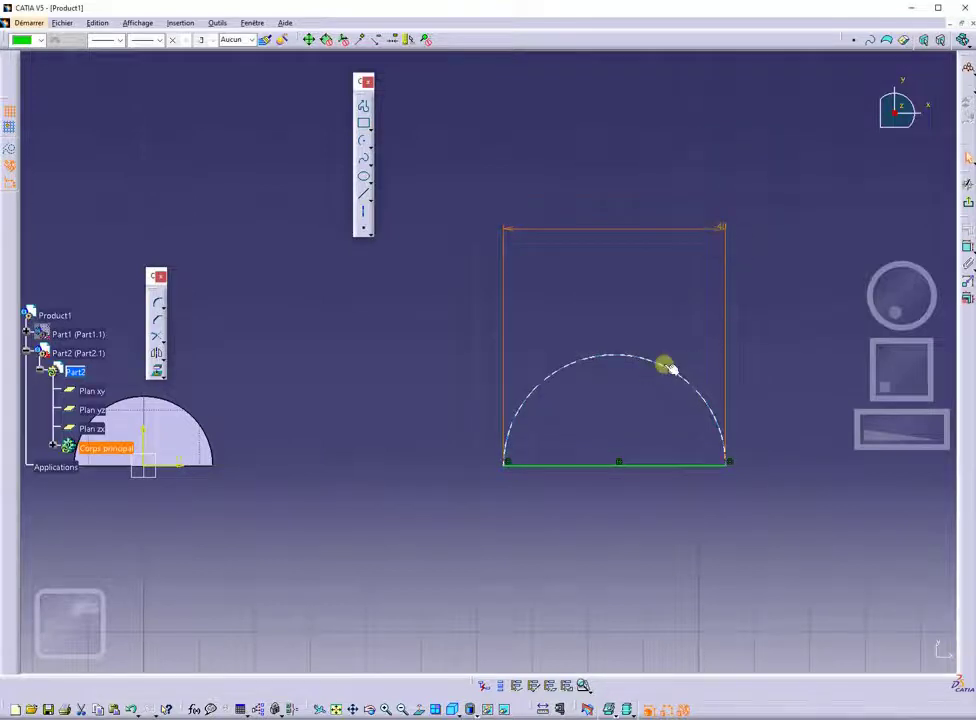
- Dimension the second half disc's centre from the vertical axis and set the distance to 100 mm
mouse_move(665, 364)
left_mouse_down()
mouse_move(717, 373)
mouse_move(642, 369)
mouse_move(675, 364)
left_mouse_up()
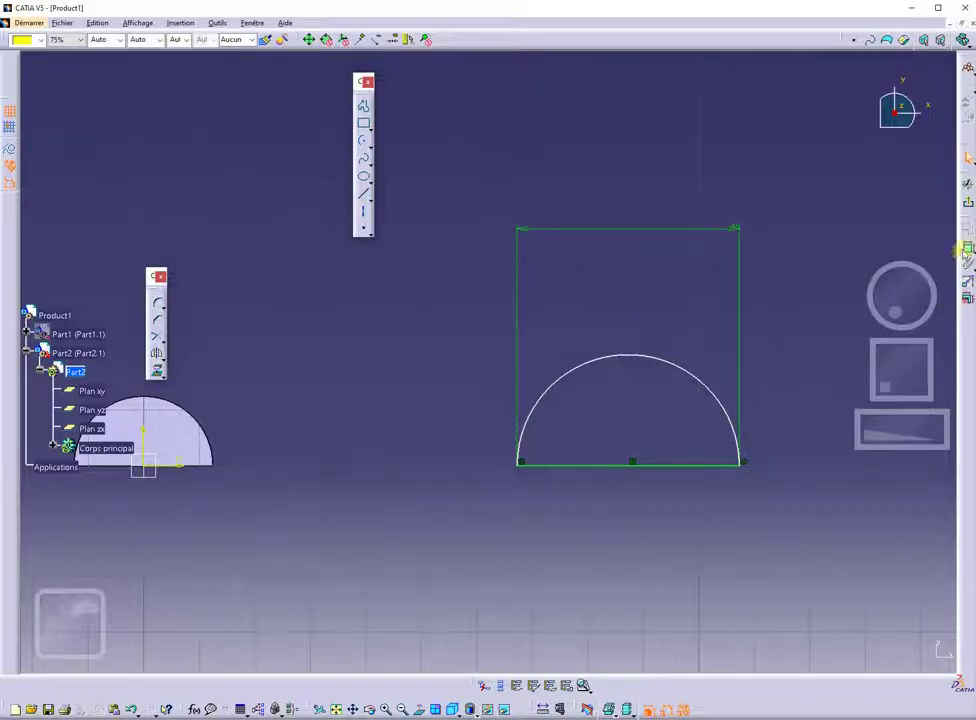
left_click(967, 247)
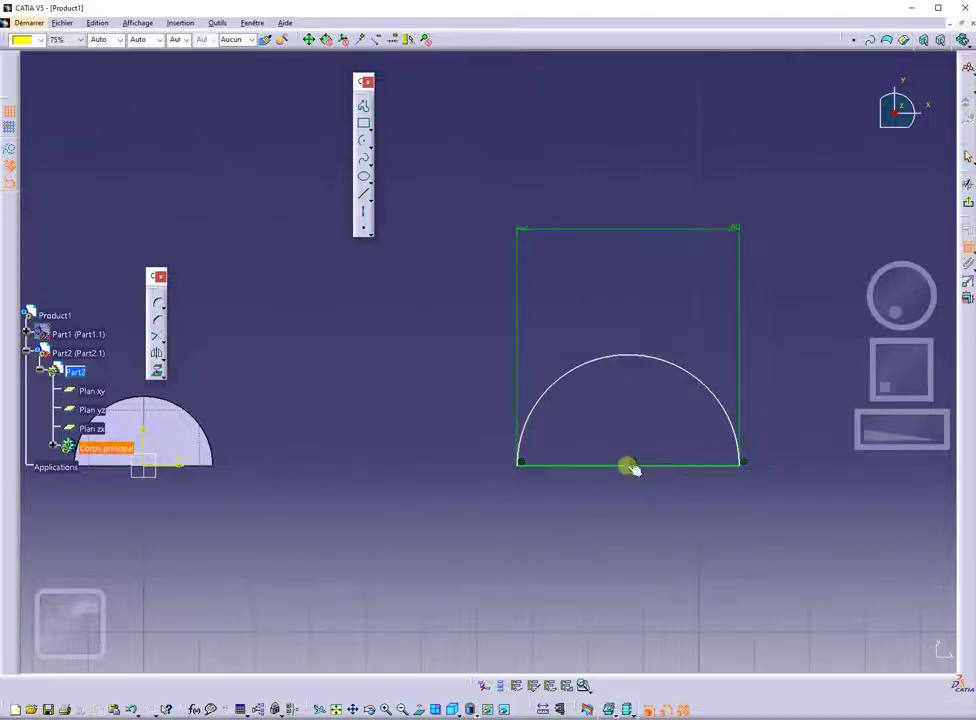
left_click(146, 438)
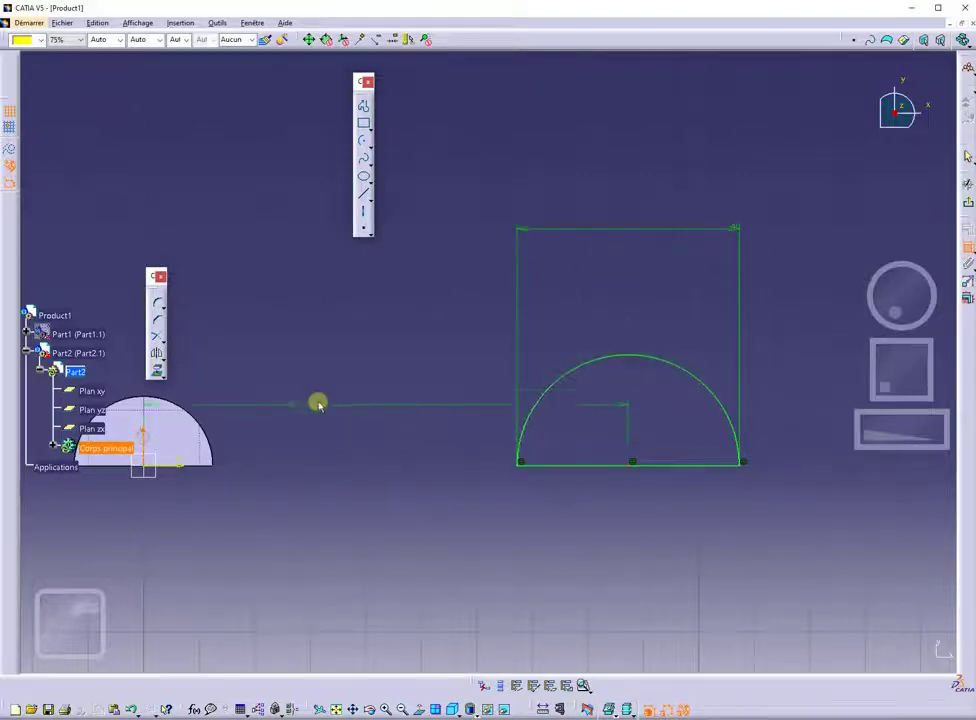
double_click(315, 360)
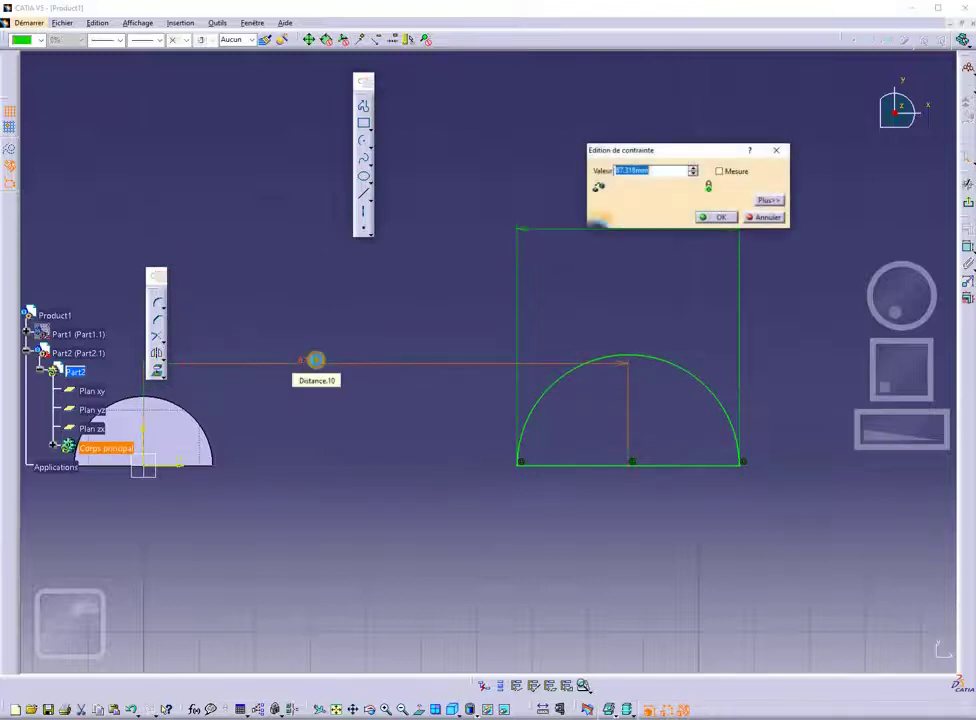
type("100")
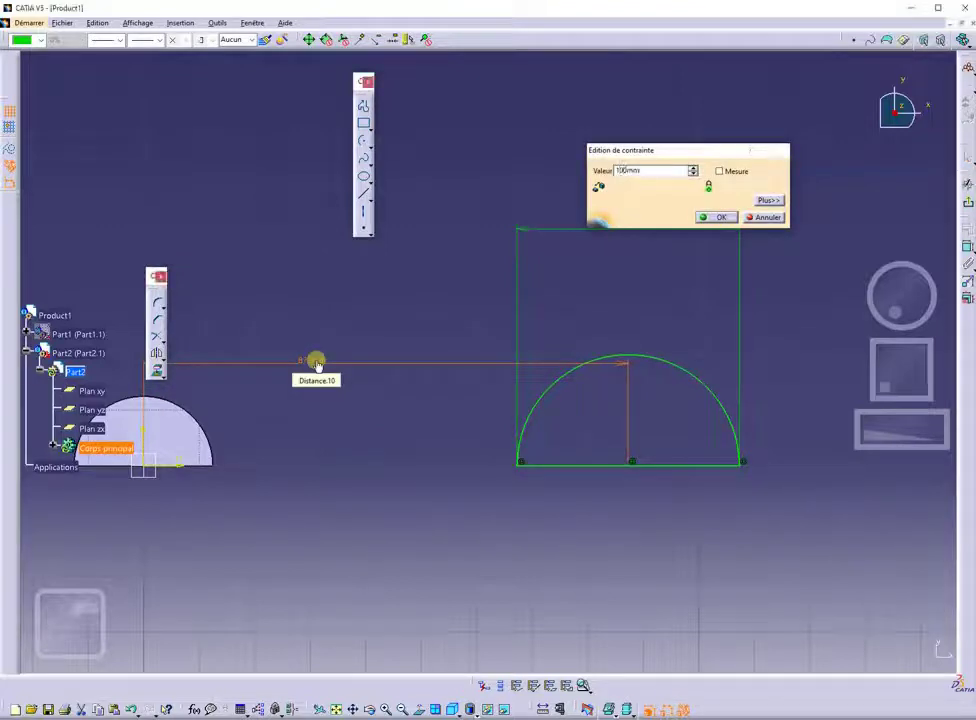
key("Return")
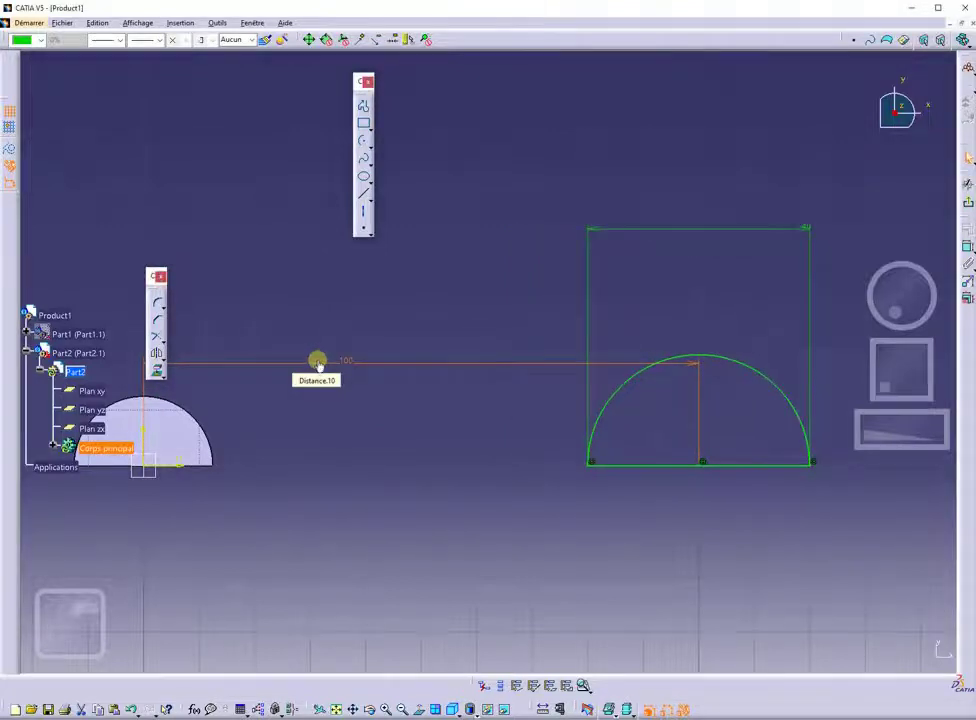
- Exit the sketch and extrude the 40 mm half disc into a pad about twice as tall as the small boss
left_click(962, 206)
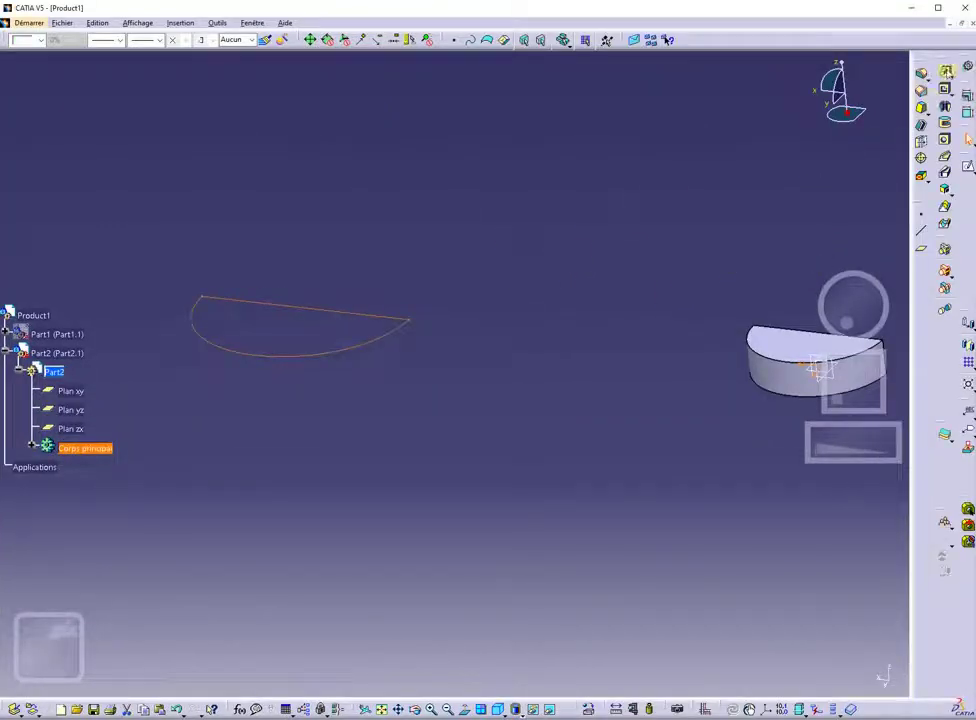
left_click(946, 72)
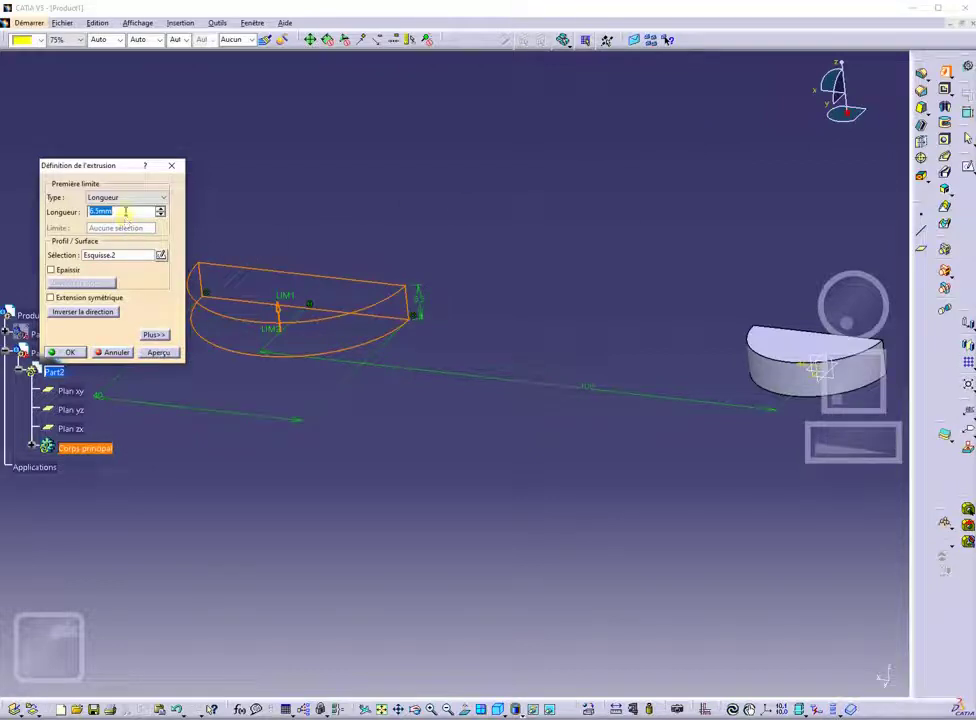
left_click_drag(128, 213, 36, 211)
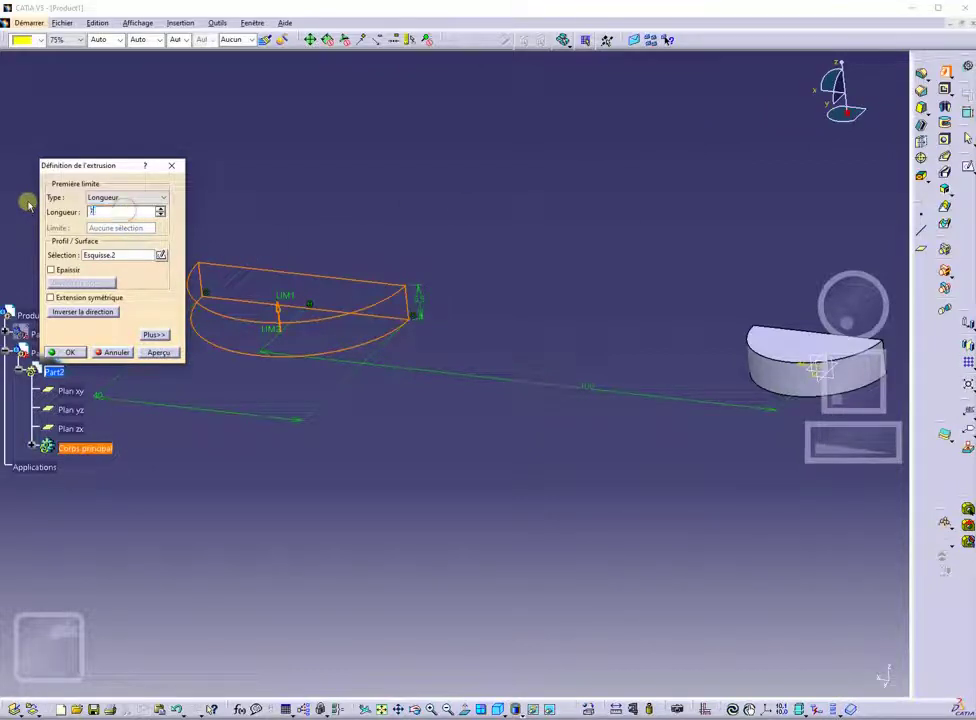
key("Return")
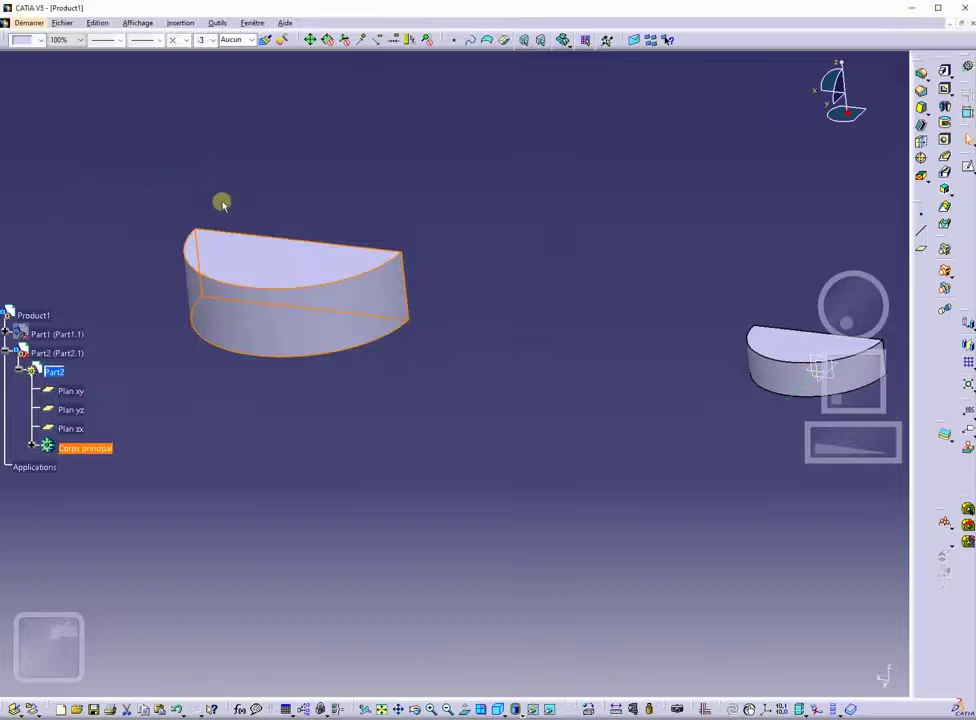
left_click(450, 250)
- On the zx plane, sketch a closed tapered profile from the large boss's centre to the origin, with end heights of about 9.1 and 4.6 mm
middle_click_drag(588, 318, 593, 344)
middle_click_drag(743, 307, 519, 532)
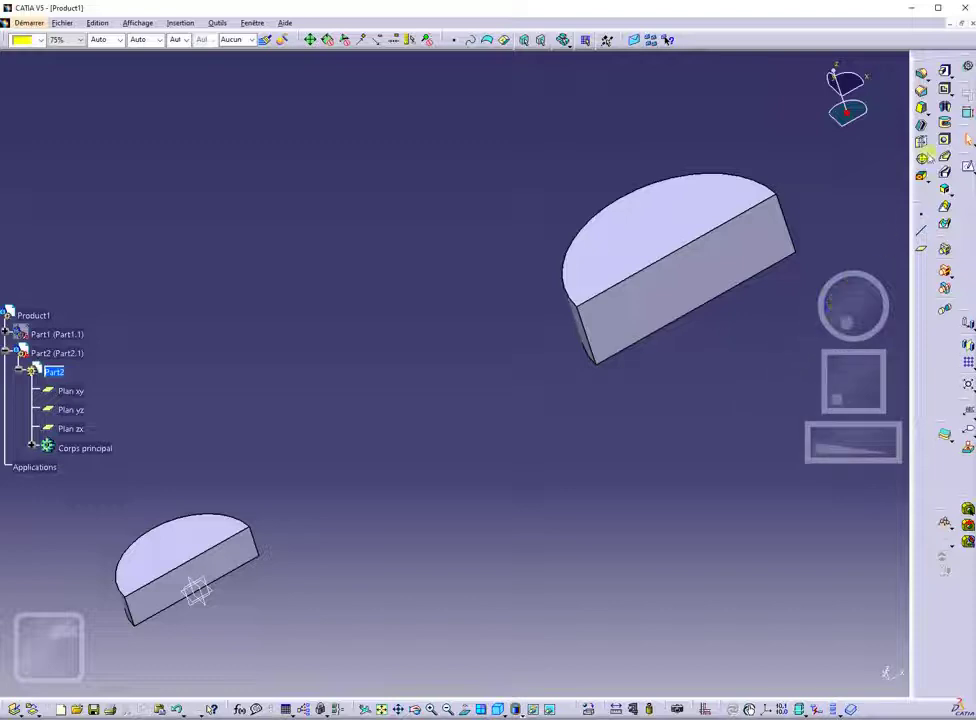
left_click(927, 116)
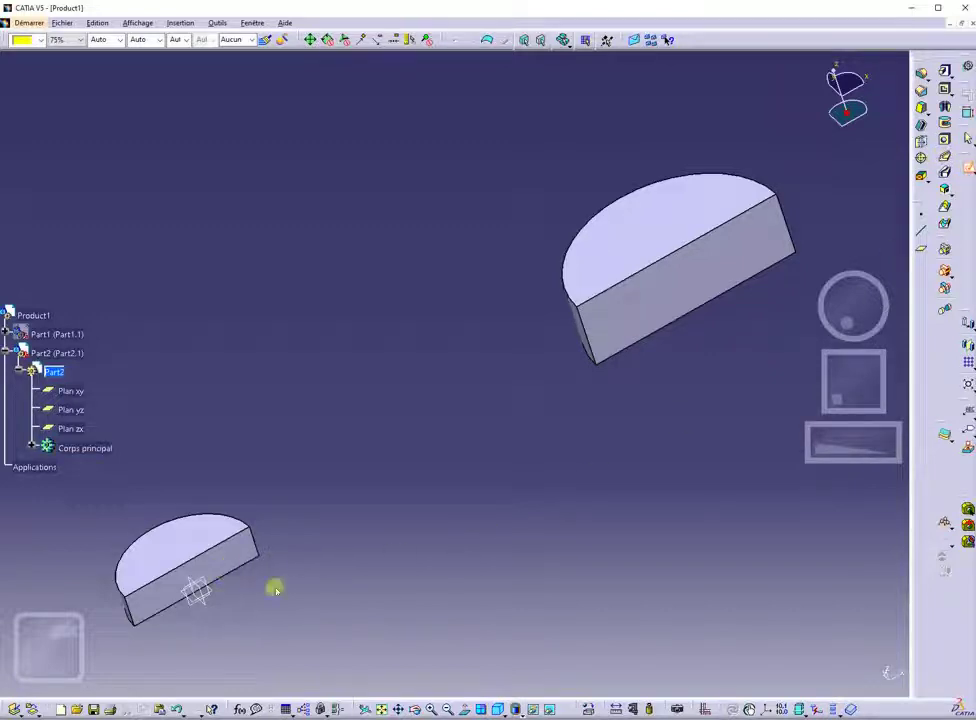
middle_click_drag(275, 590, 283, 528)
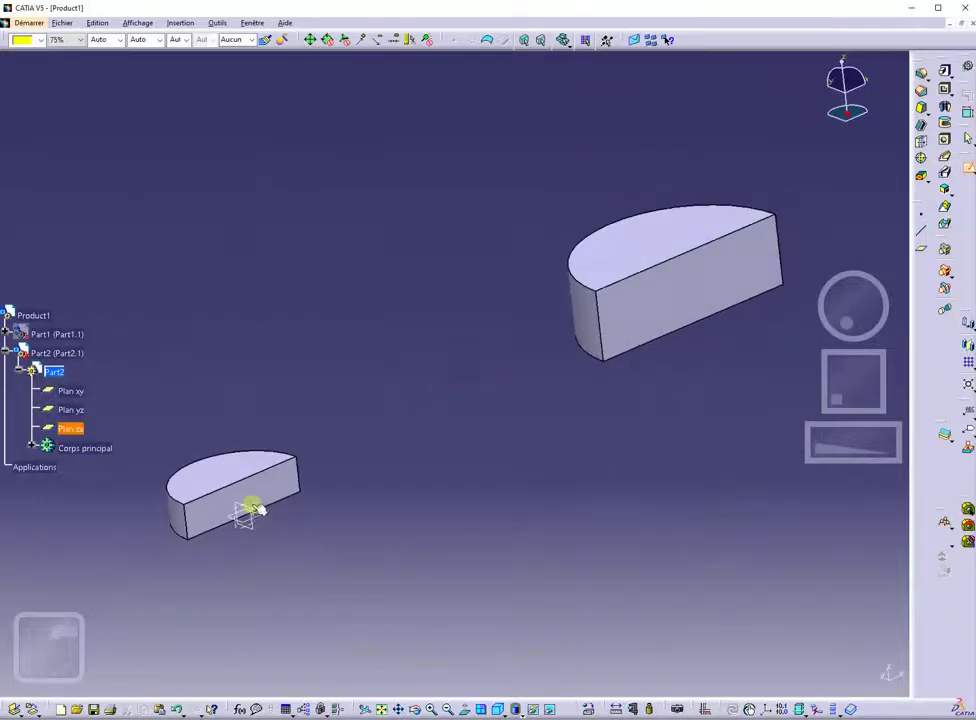
left_click(250, 510)
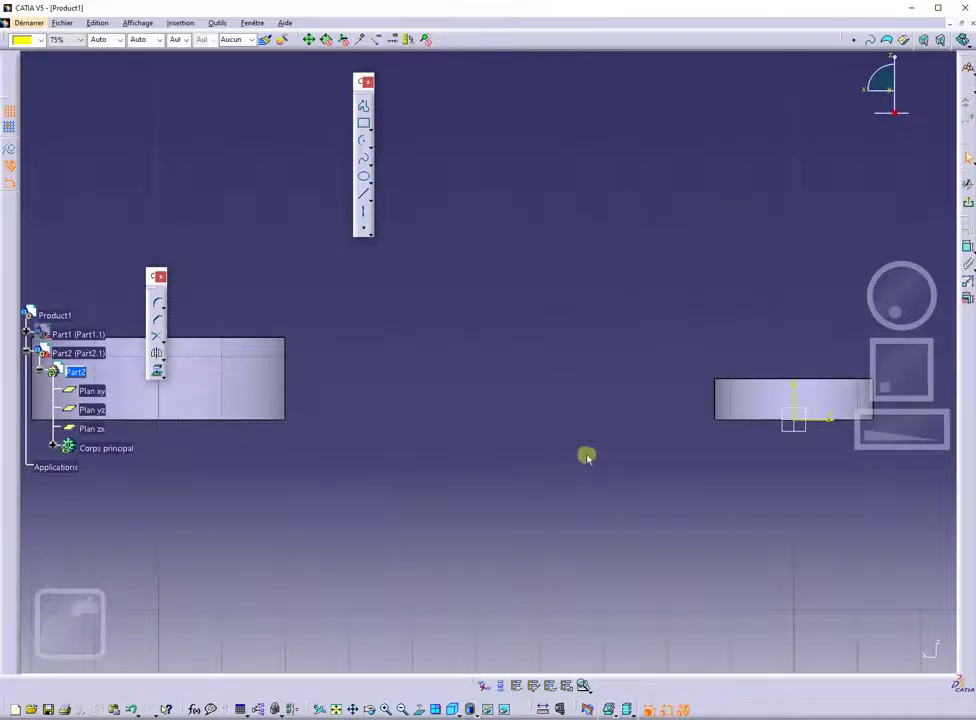
left_click(363, 108)
middle_click_drag(312, 408, 386, 386)
left_click(269, 394)
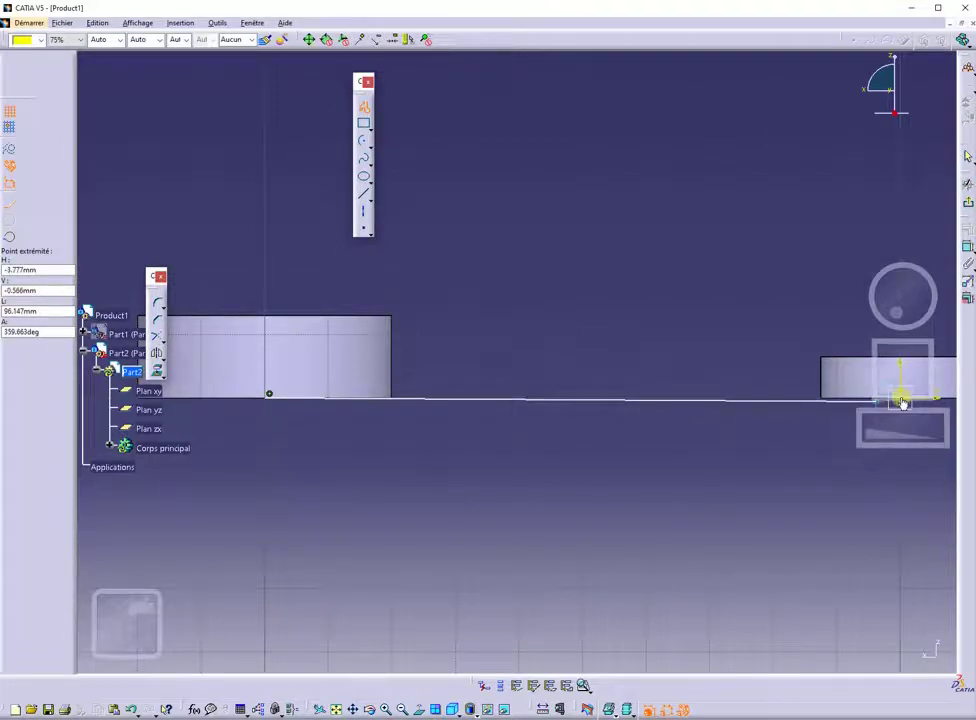
mouse_move(847, 366)
middle_mouse_down()
mouse_move(694, 332)
mouse_move(682, 350)
middle_mouse_up()
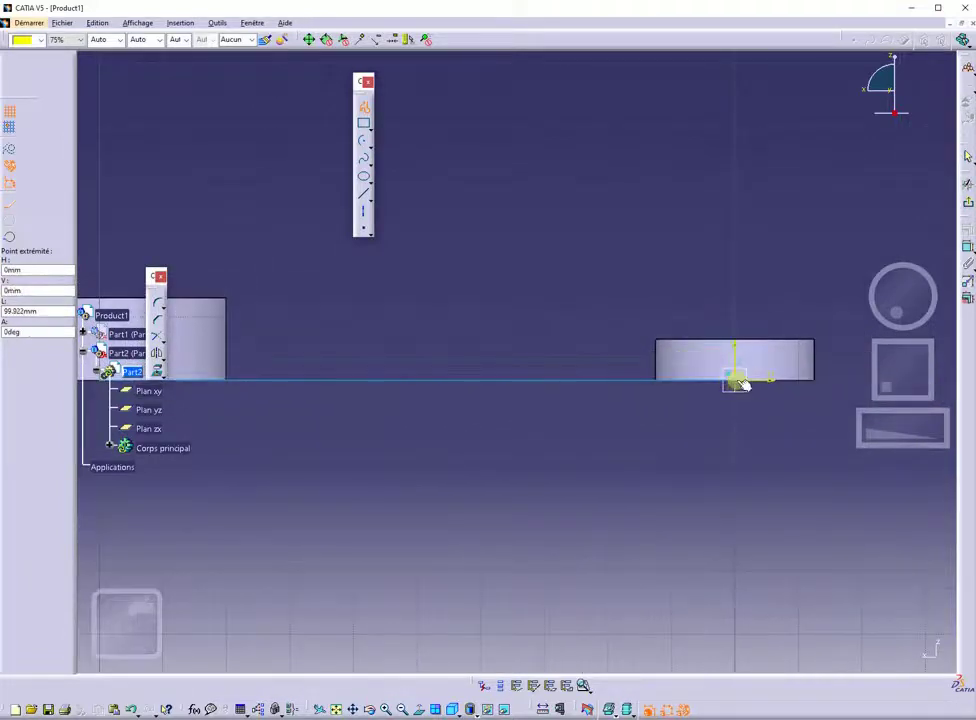
left_click(740, 381)
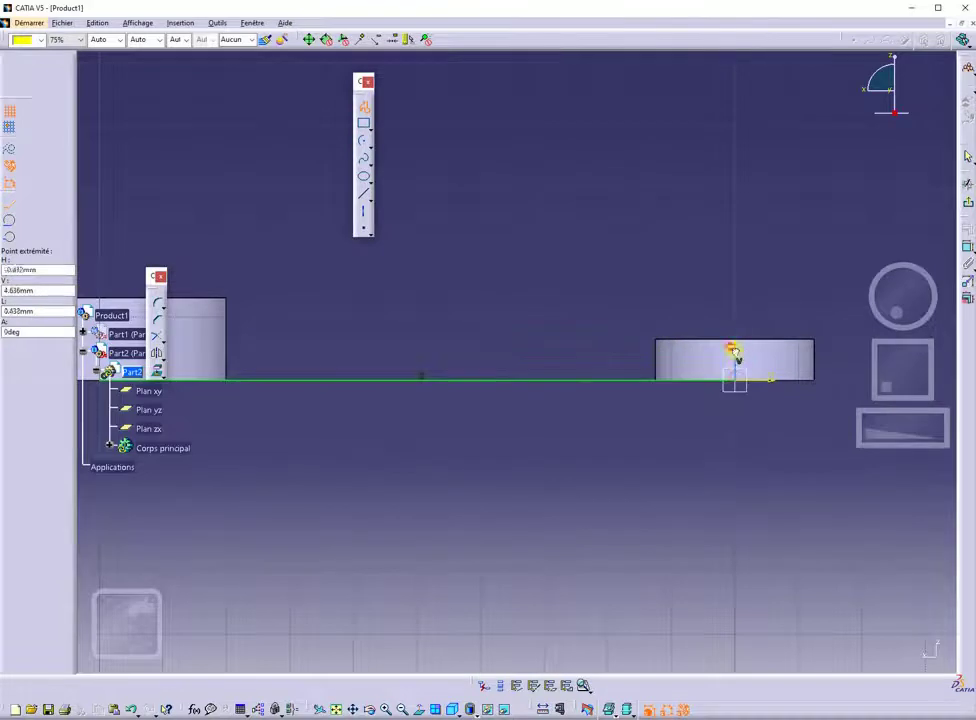
left_click(735, 349)
middle_click_drag(527, 338, 745, 396)
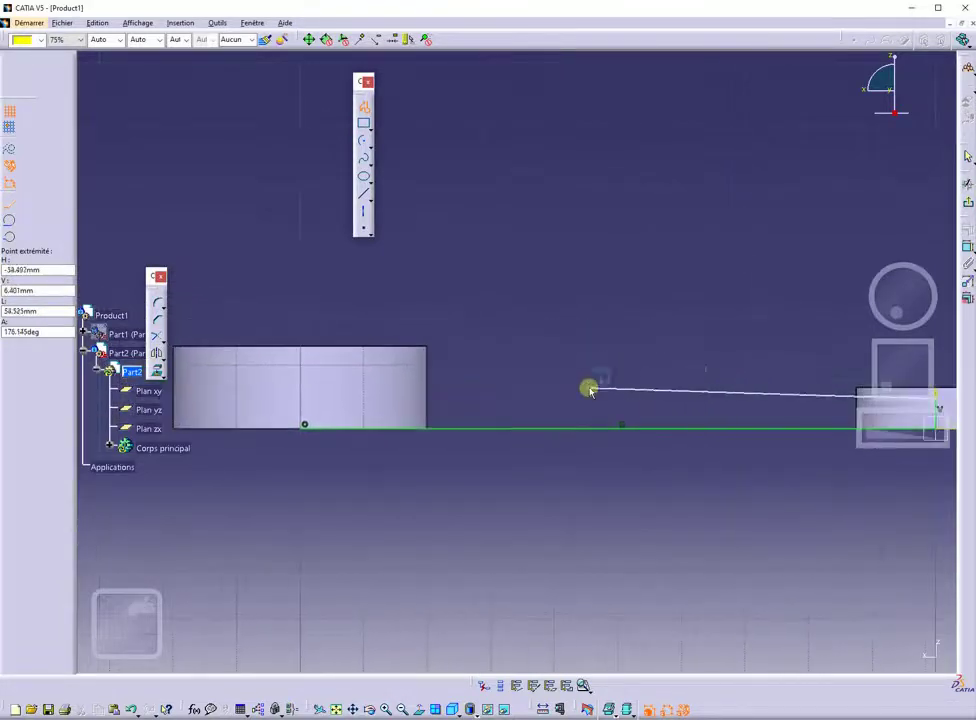
left_click(302, 370)
double_click(303, 429)
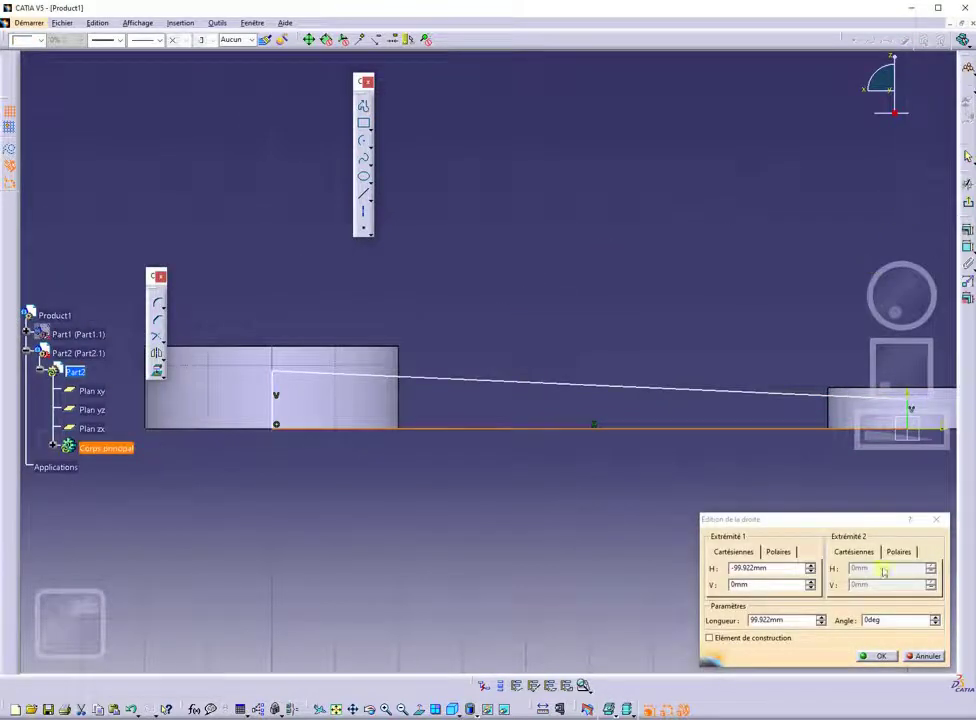
left_click(866, 657)
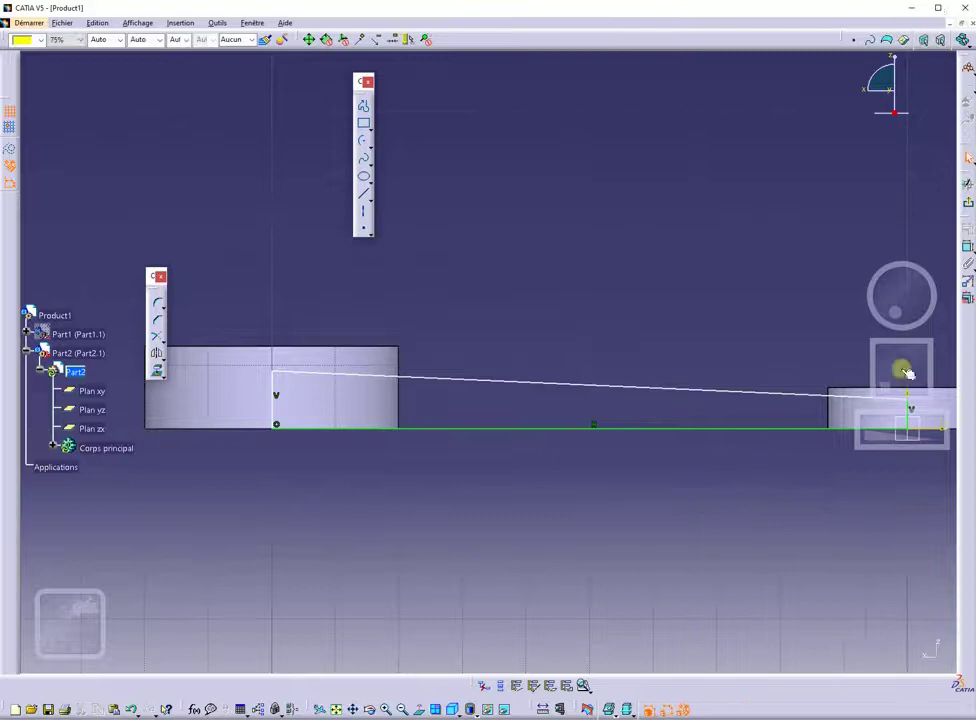
- Dimension the tapered profile's horizontal base line and set its length to 100 mm
left_click(967, 249)
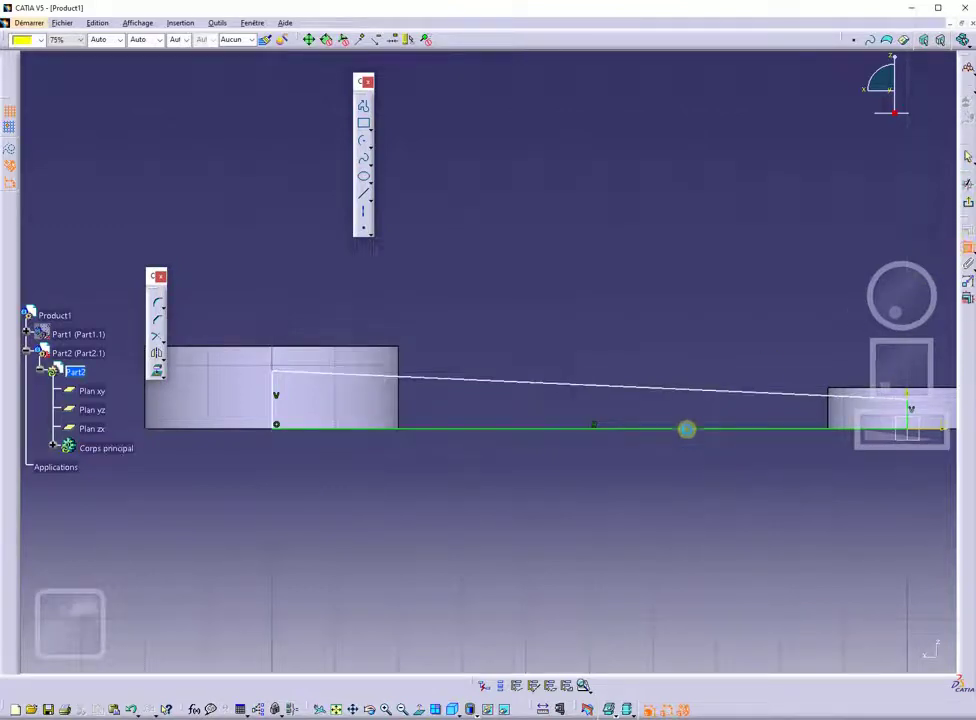
left_click(686, 432)
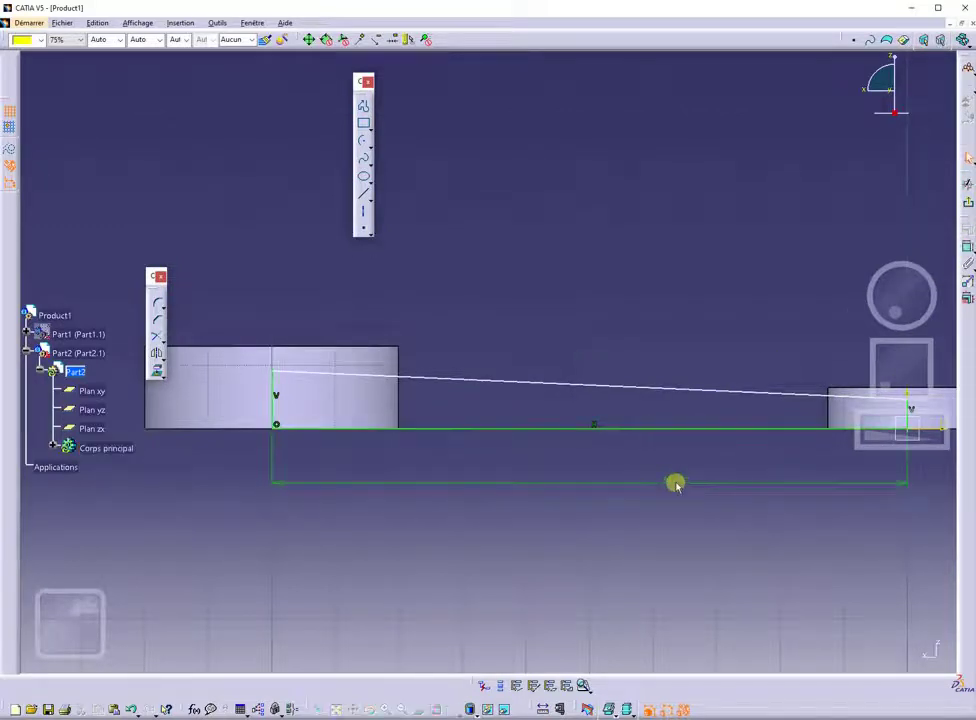
double_click(678, 480)
type("100")
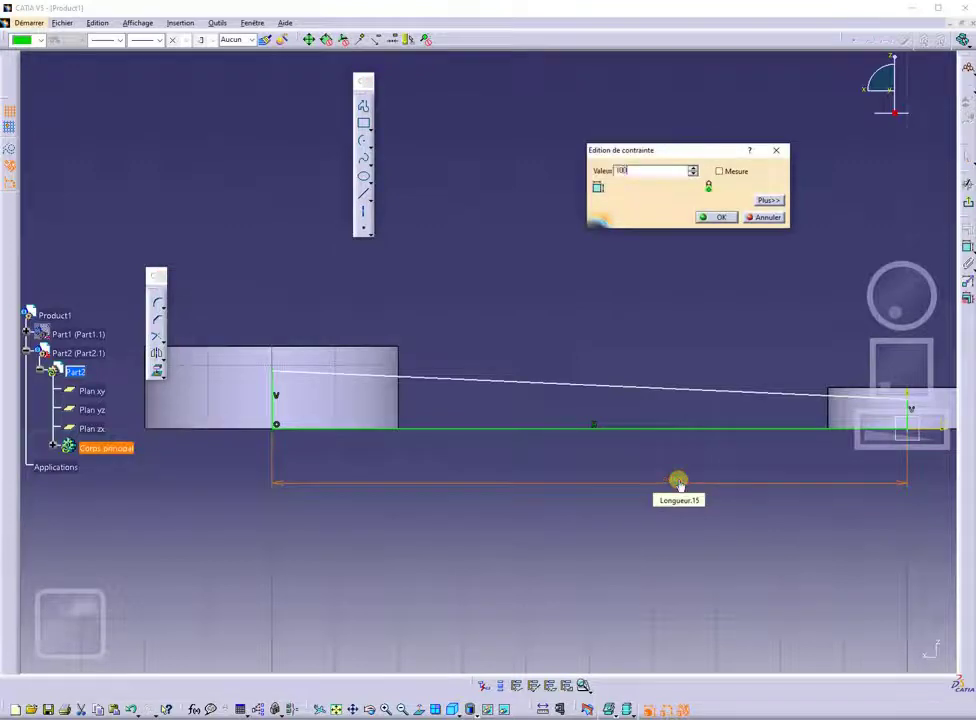
key("Return")
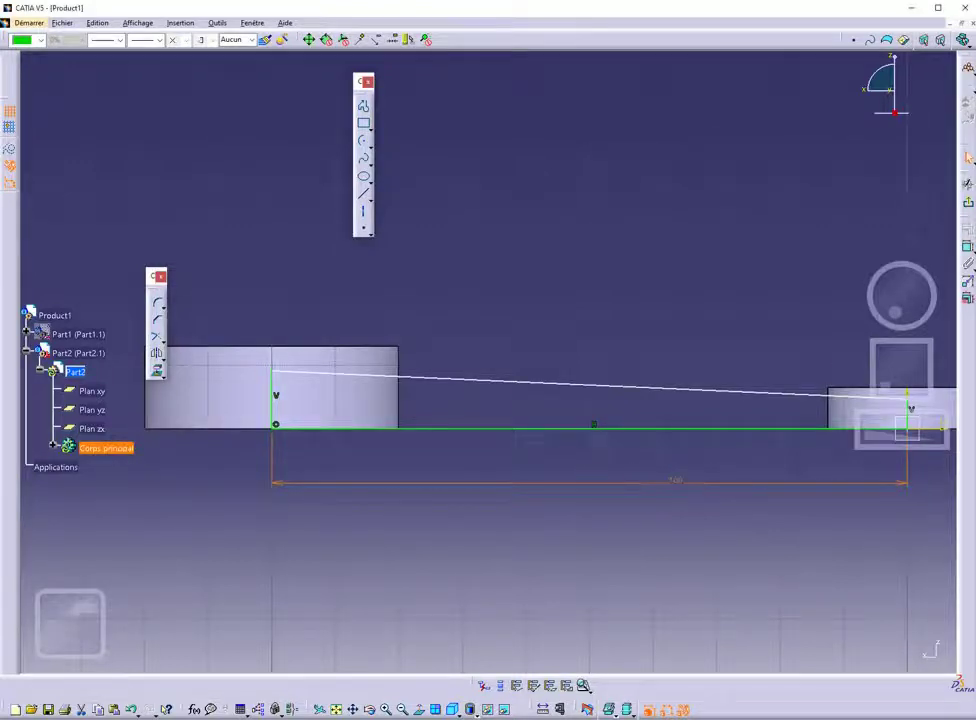
- Dimension the profile's vertical line in the large boss and reduce its length to slightly more than half the boss height
left_click(966, 246)
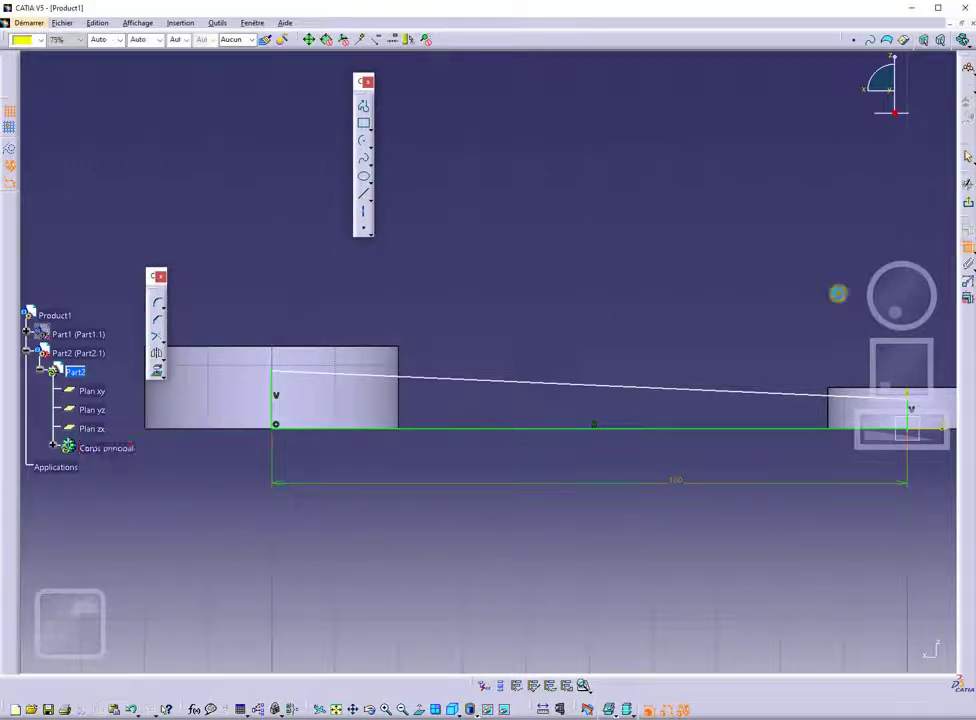
left_click(274, 390)
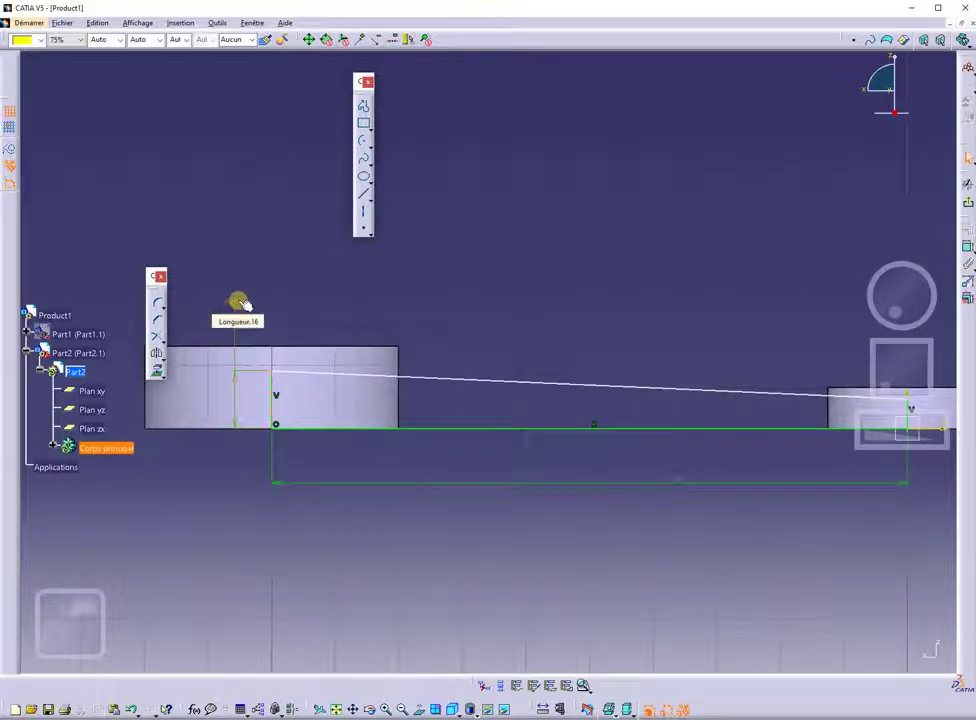
left_click(240, 302)
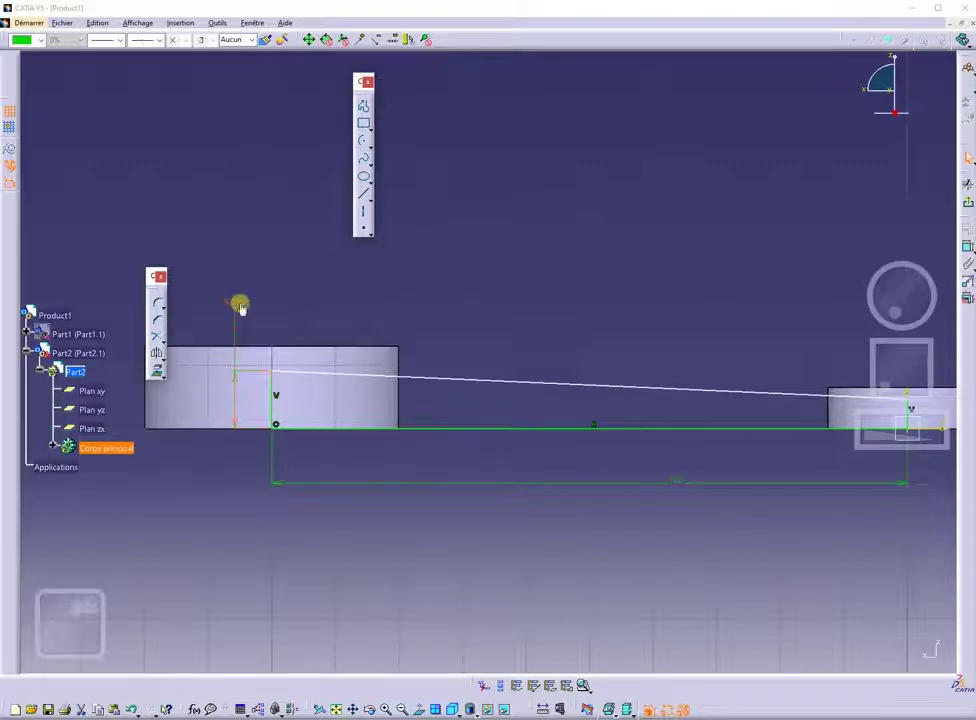
double_click(239, 302)
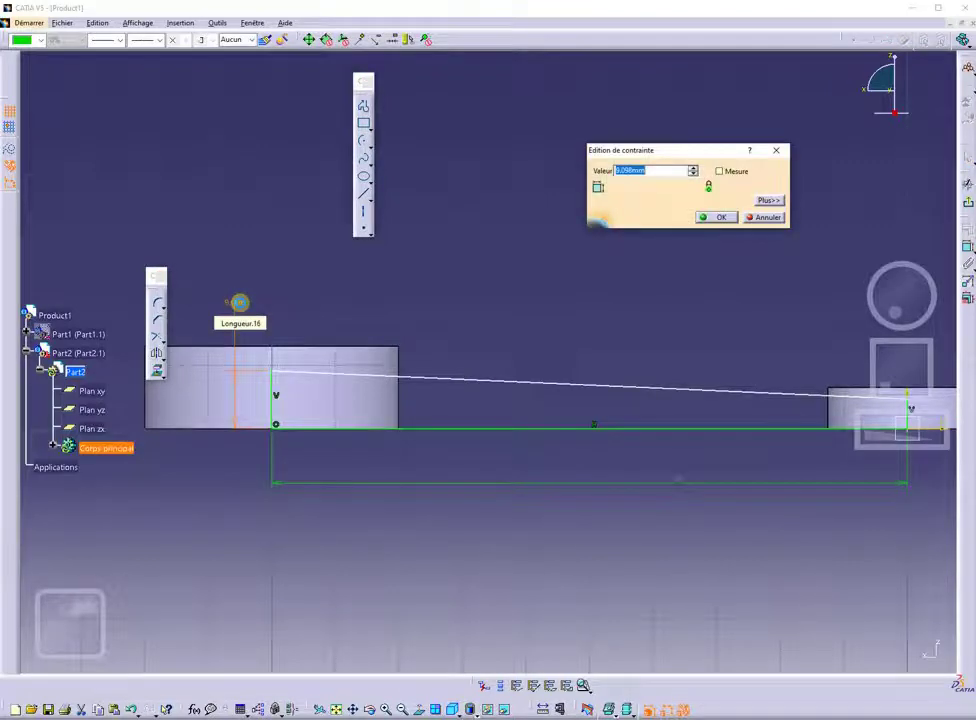
key("Return")
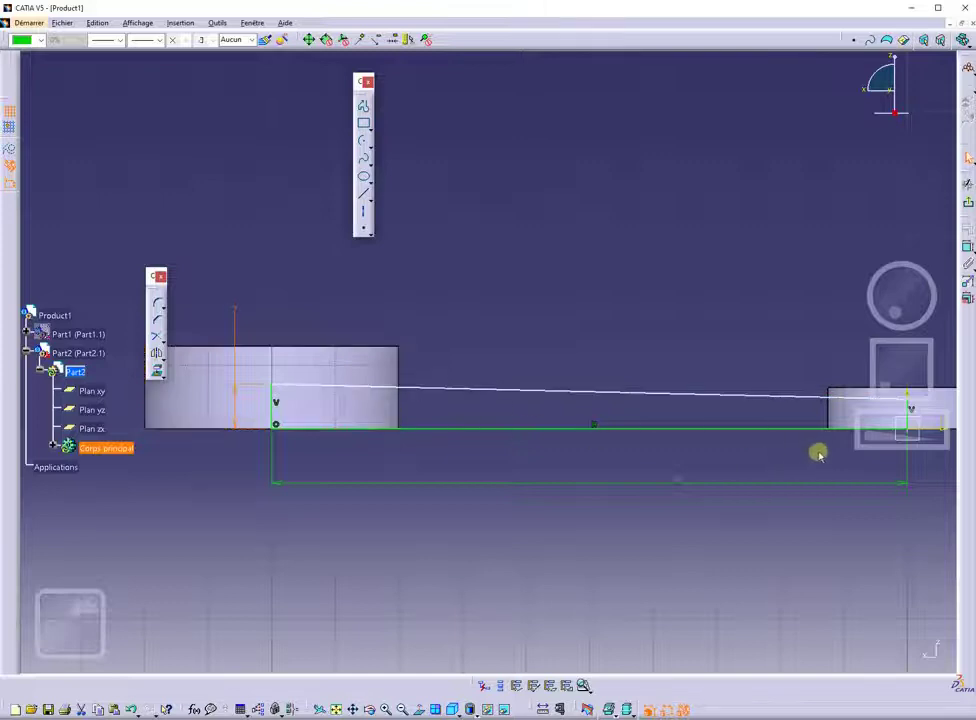
middle_click_drag(819, 452, 699, 438)
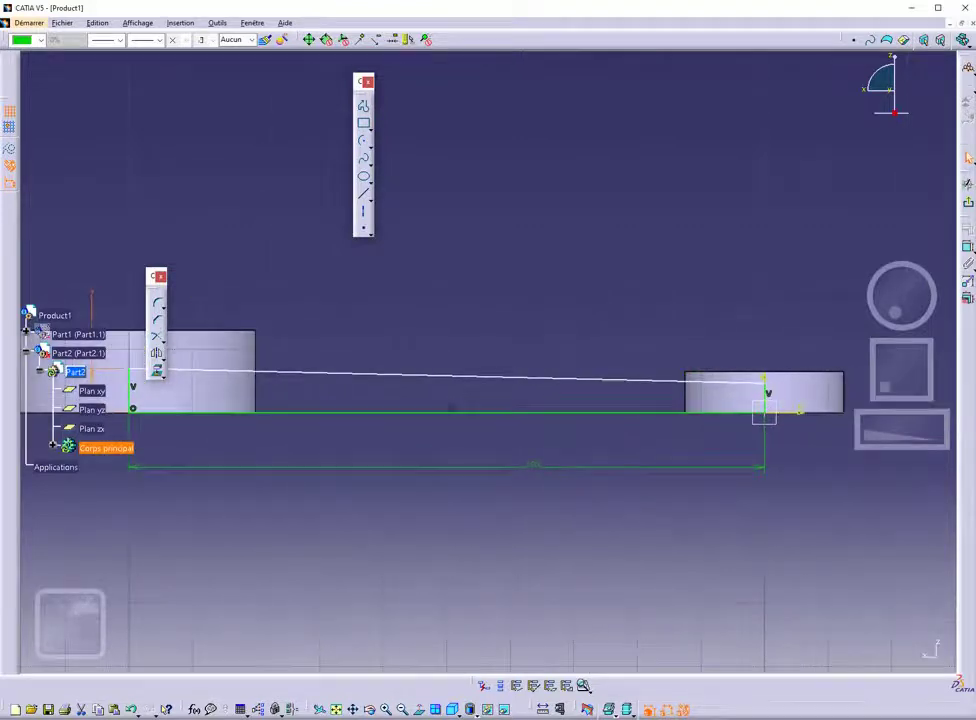
left_click(573, 252)
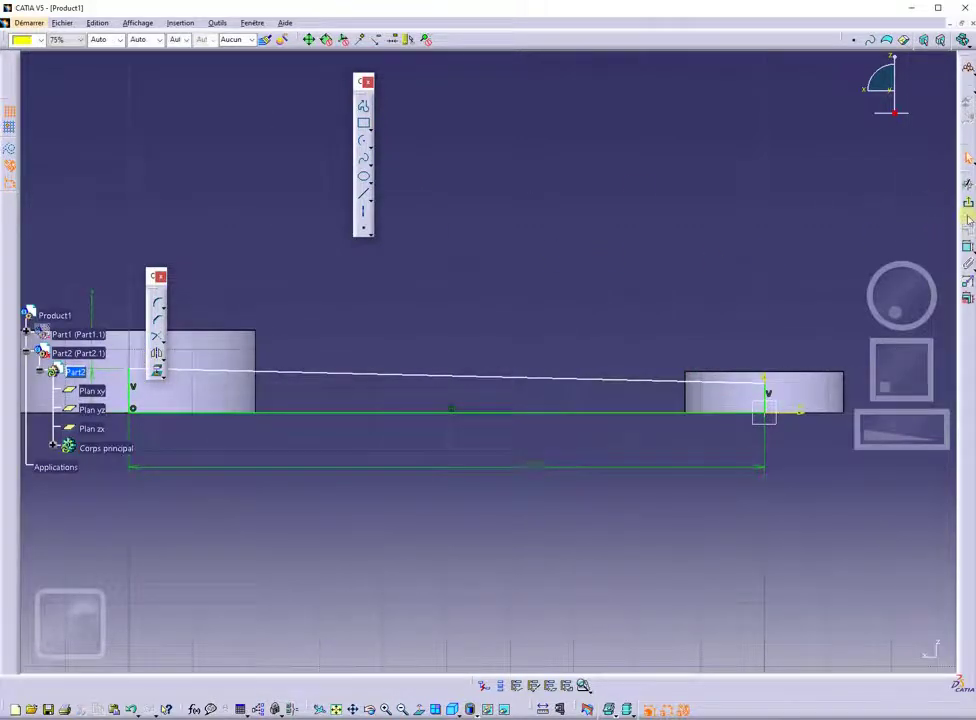
- Dimension the tapered profile's vertical line at the origin, set its length to 3.5 mm, and exit the sketch
left_click(968, 248)
left_click(765, 394)
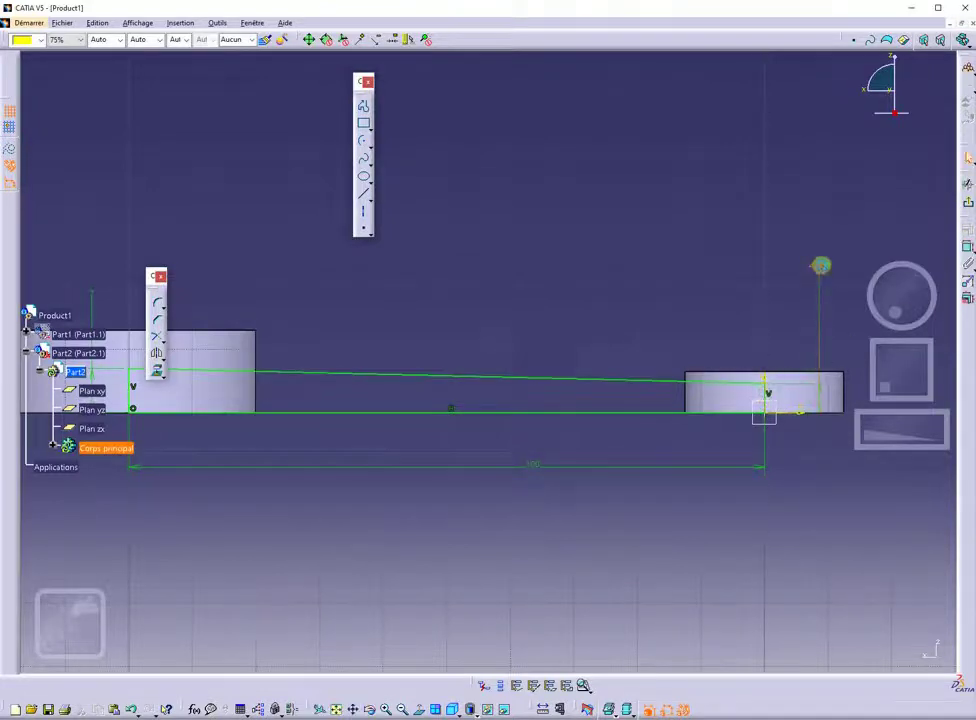
double_click(820, 266)
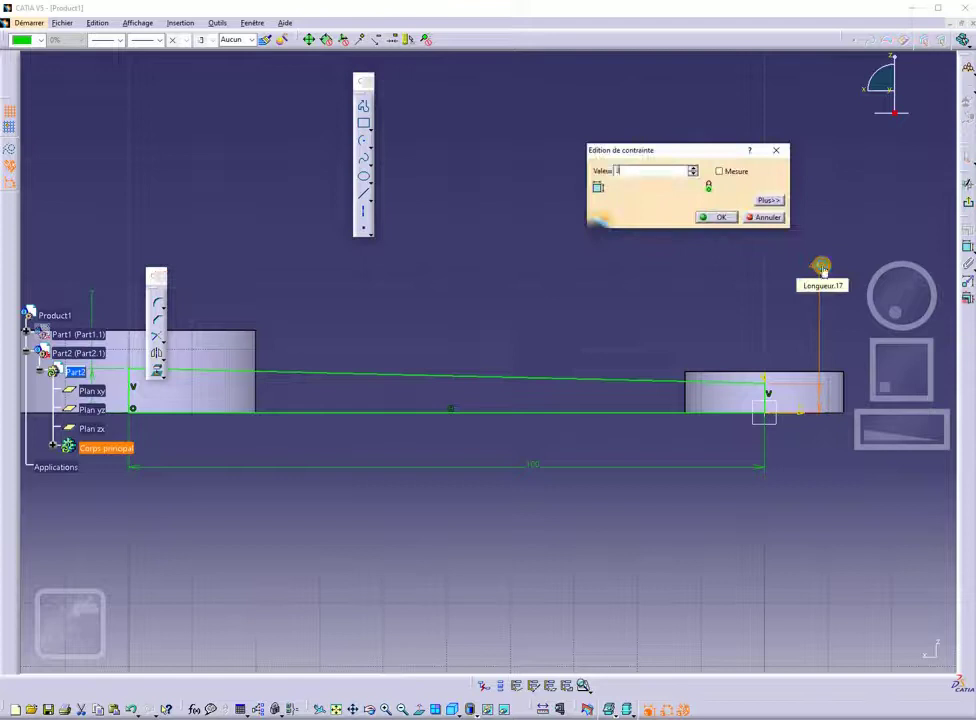
key("Return")
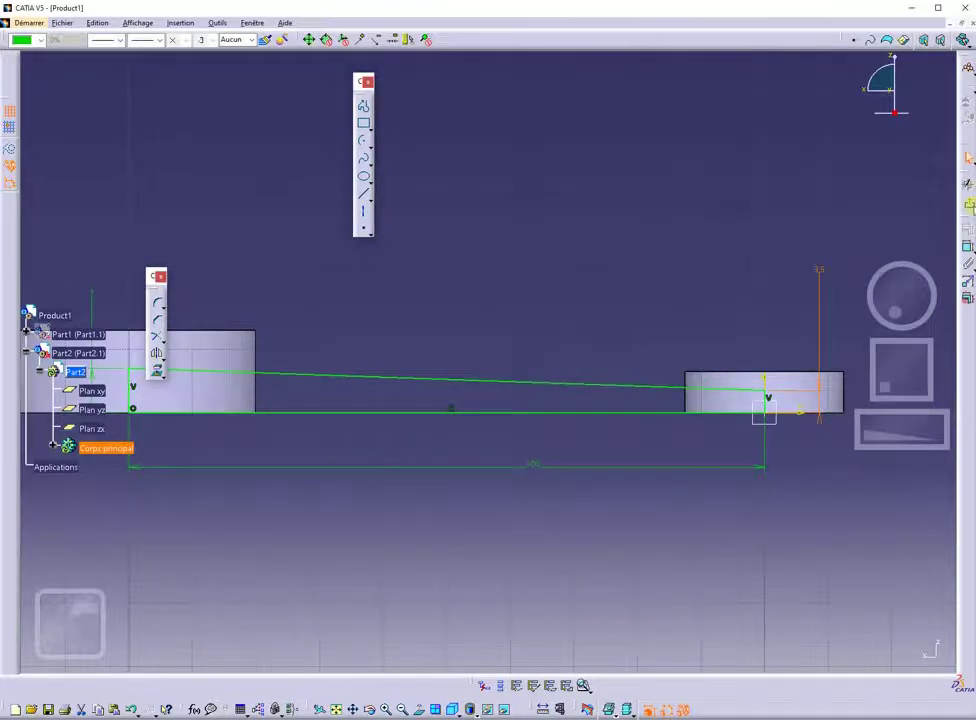
left_click(968, 206)
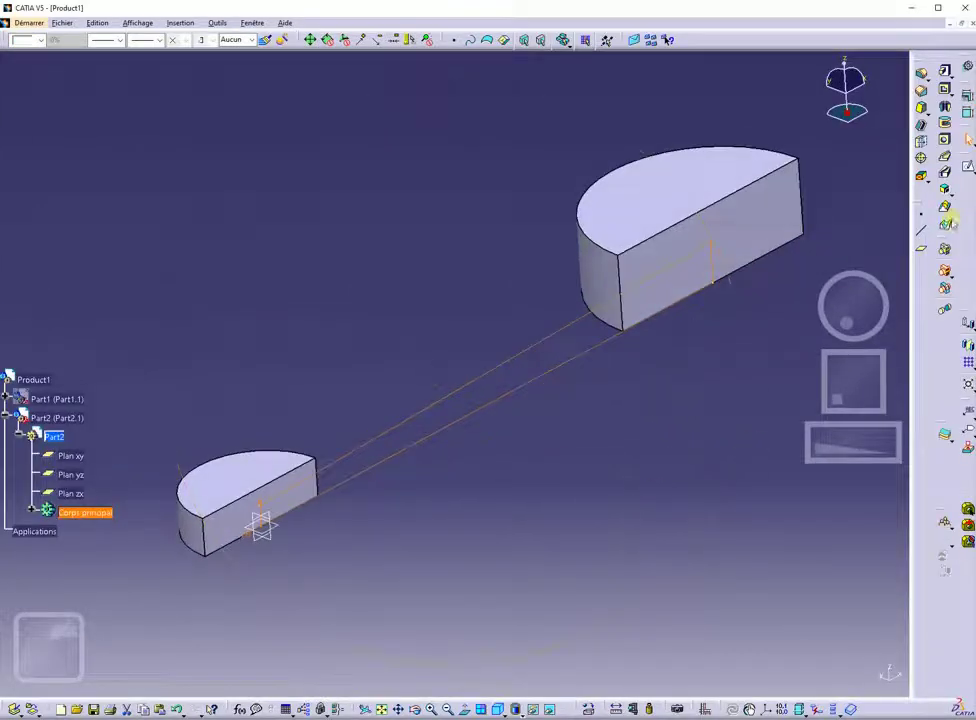
left_click(968, 168)
left_click(300, 530)
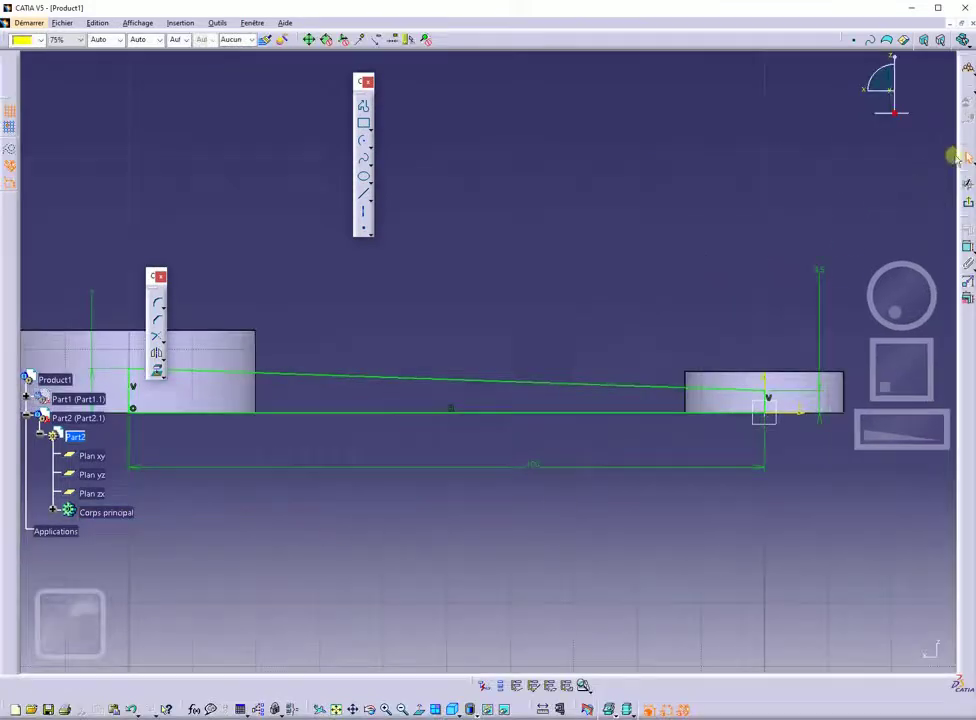
left_click(963, 200)
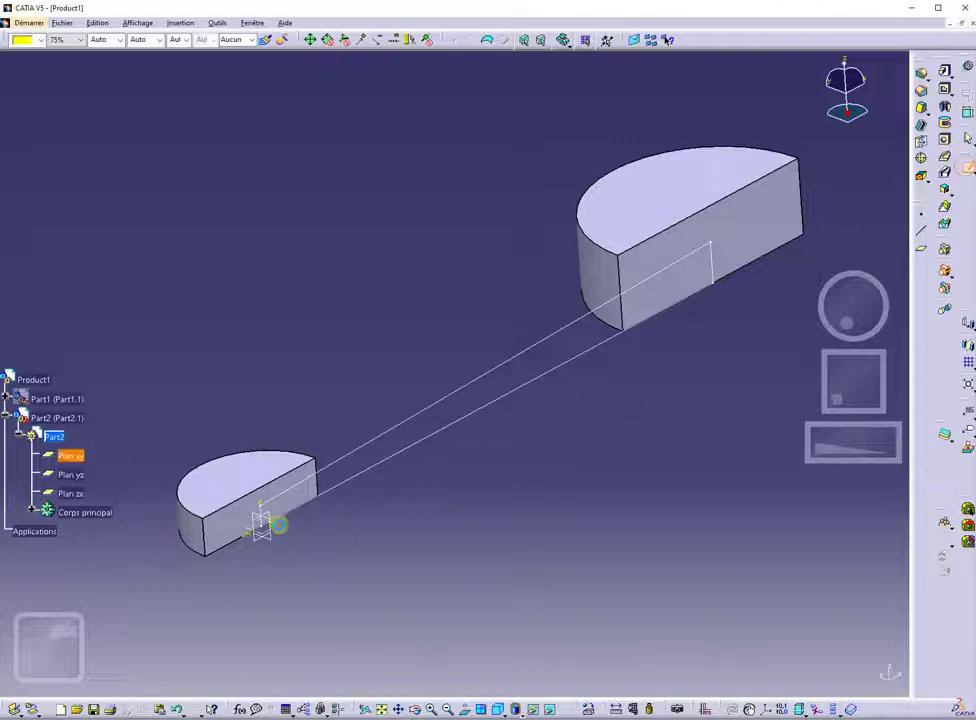
- On the xy plane, sketch a closed tapered profile from the origin about 102 mm long, with end heights of about 6.2 and 13.3 mm
left_click(279, 524)
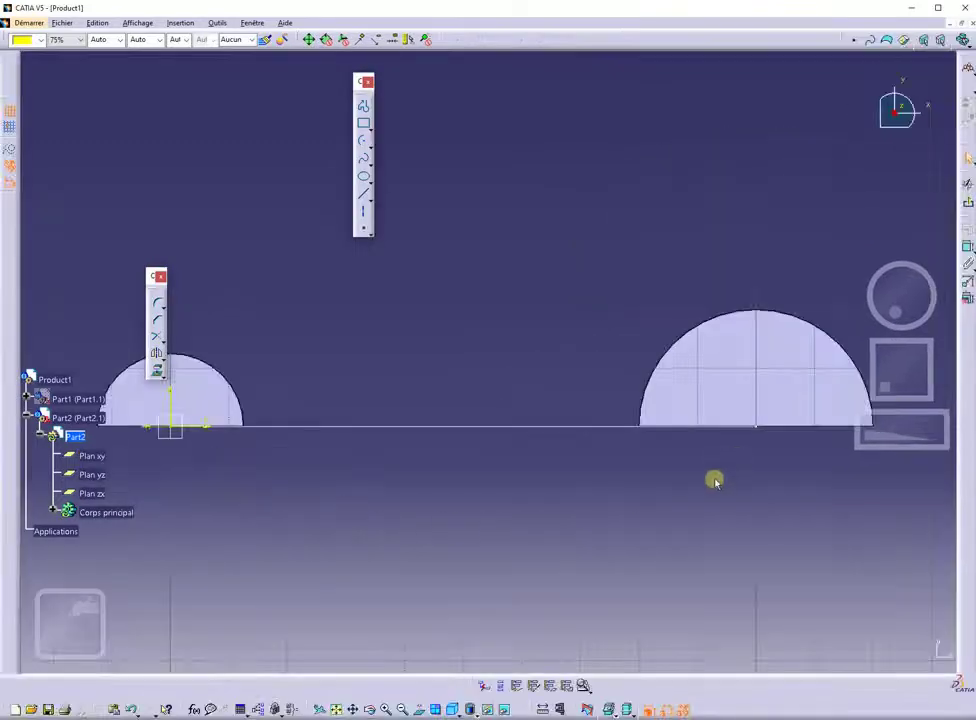
mouse_move(714, 481)
middle_mouse_down()
mouse_move(780, 471)
mouse_move(749, 473)
middle_mouse_up()
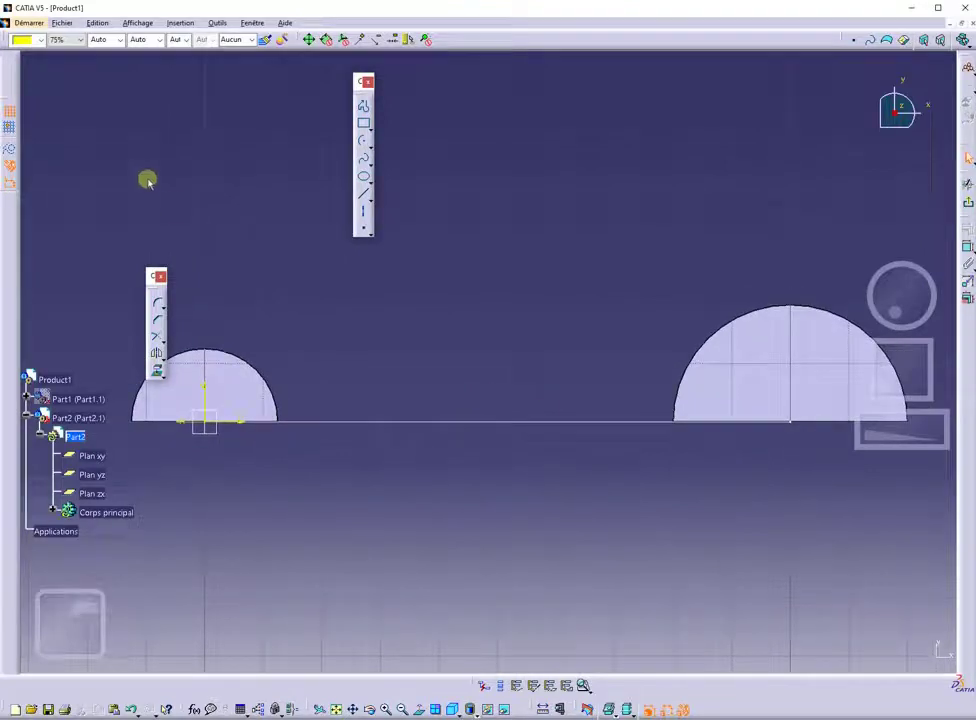
left_click(364, 108)
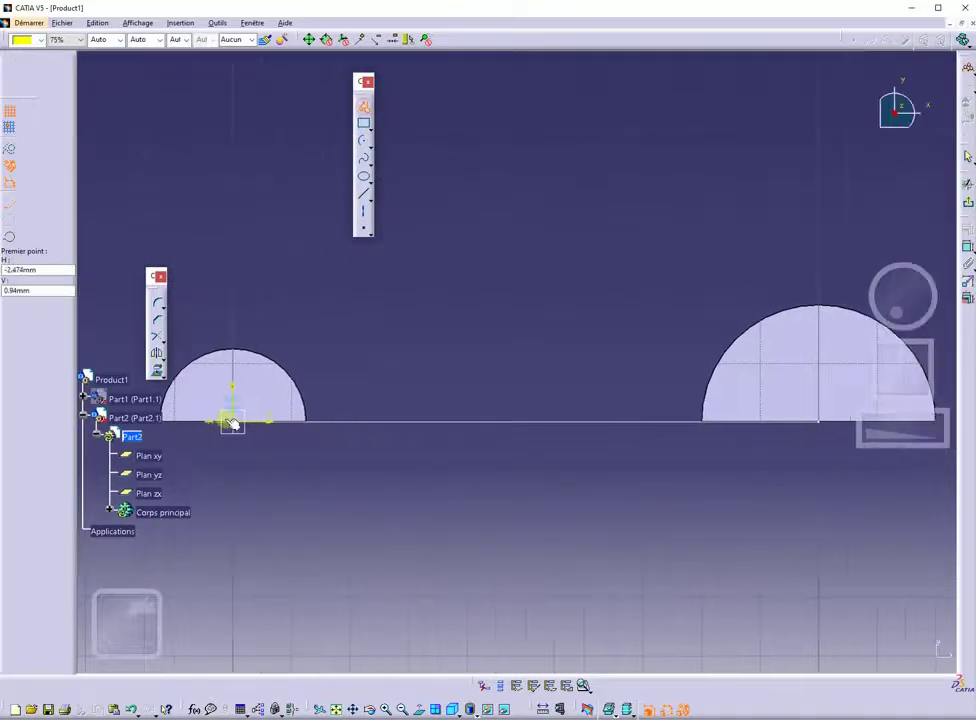
left_click(236, 423)
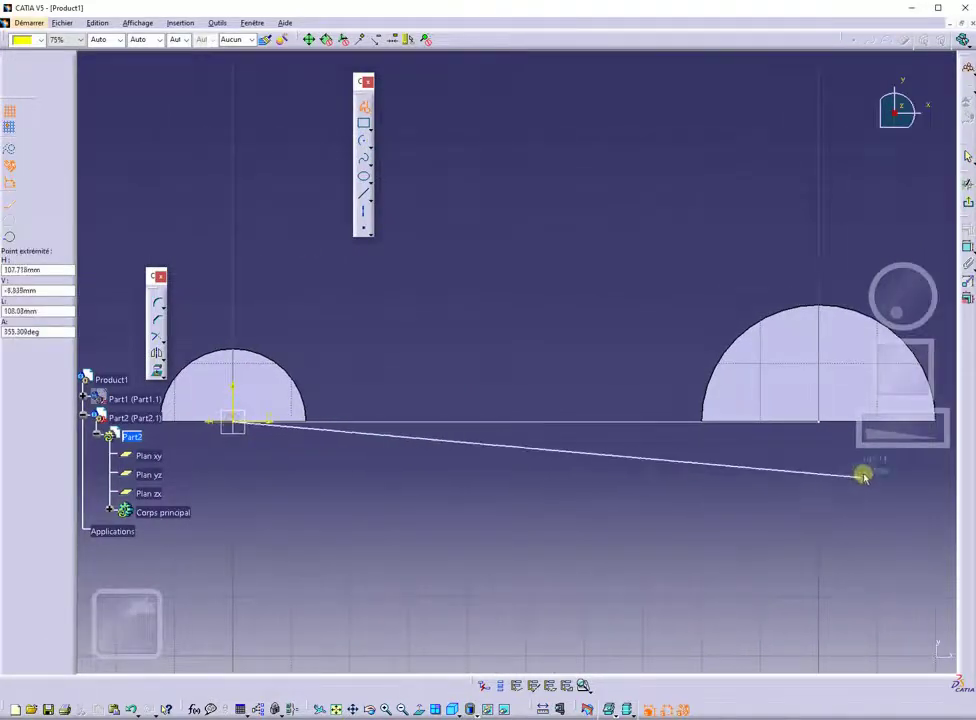
left_click(829, 421)
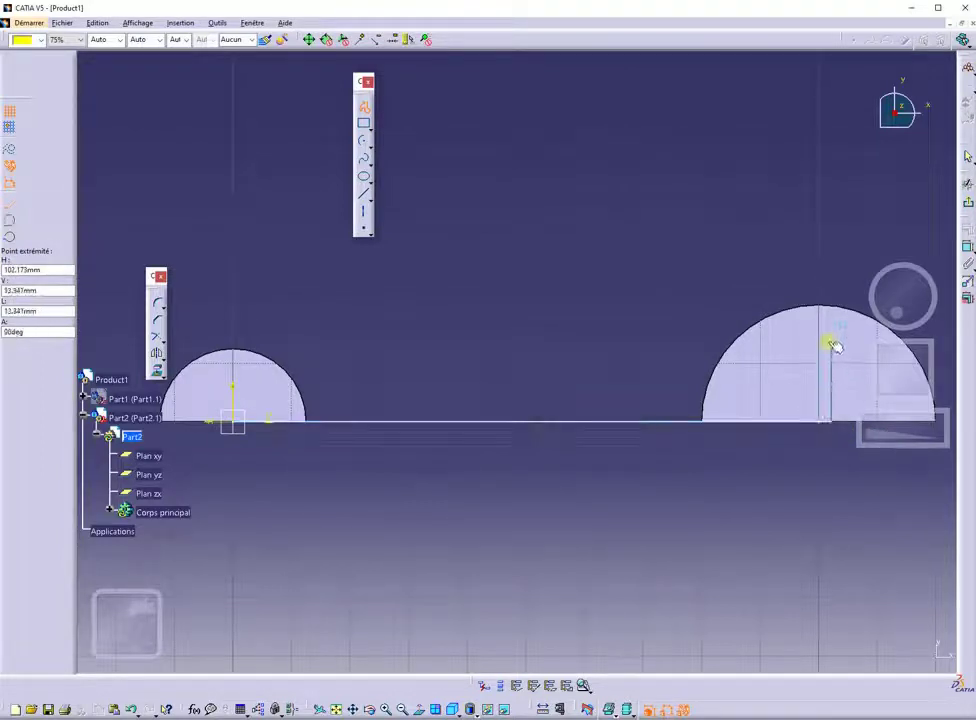
left_click(830, 345)
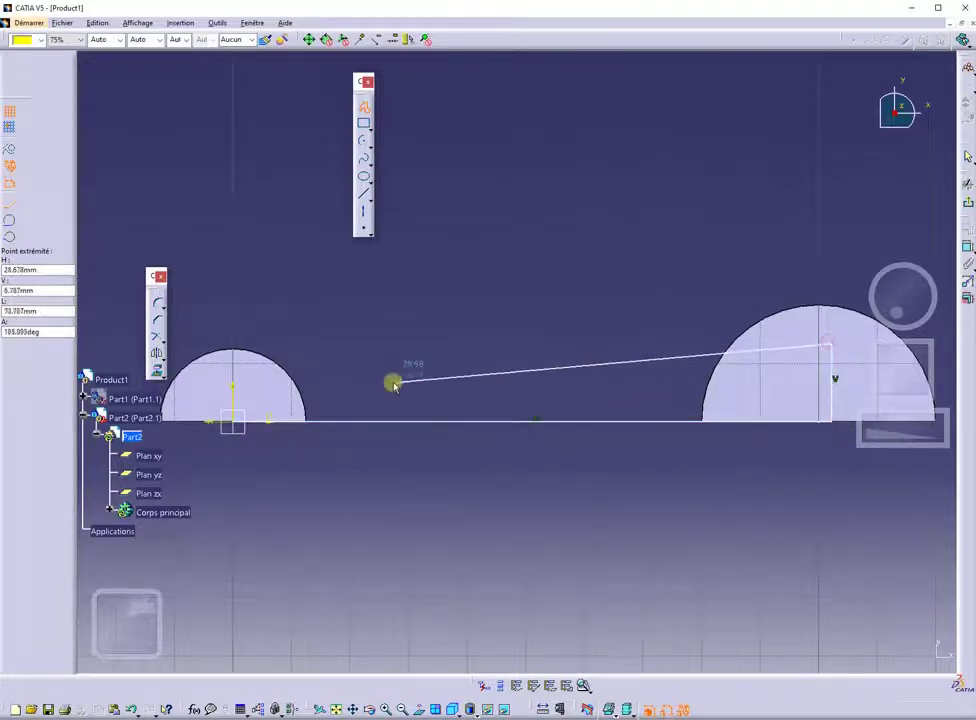
left_click(236, 382)
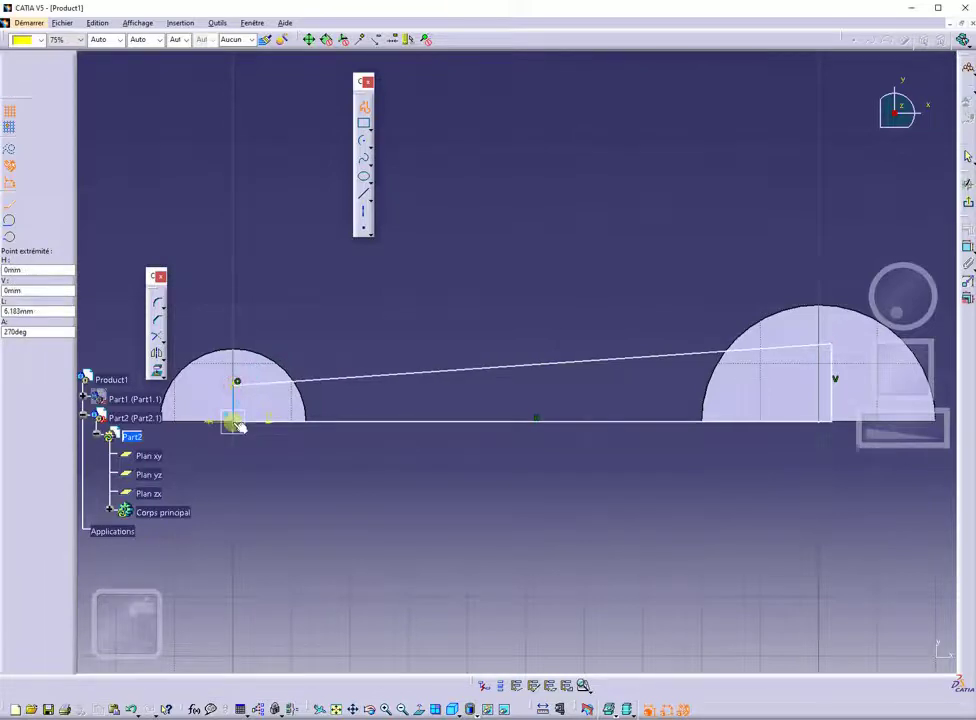
left_click(234, 421)
double_click(232, 421)
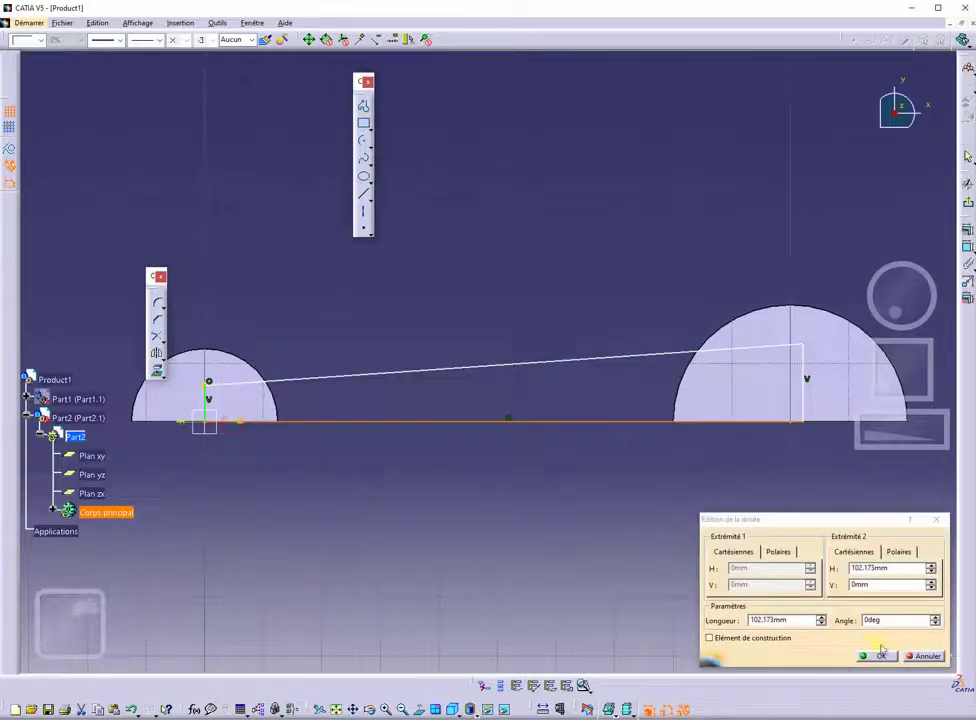
left_click(909, 657)
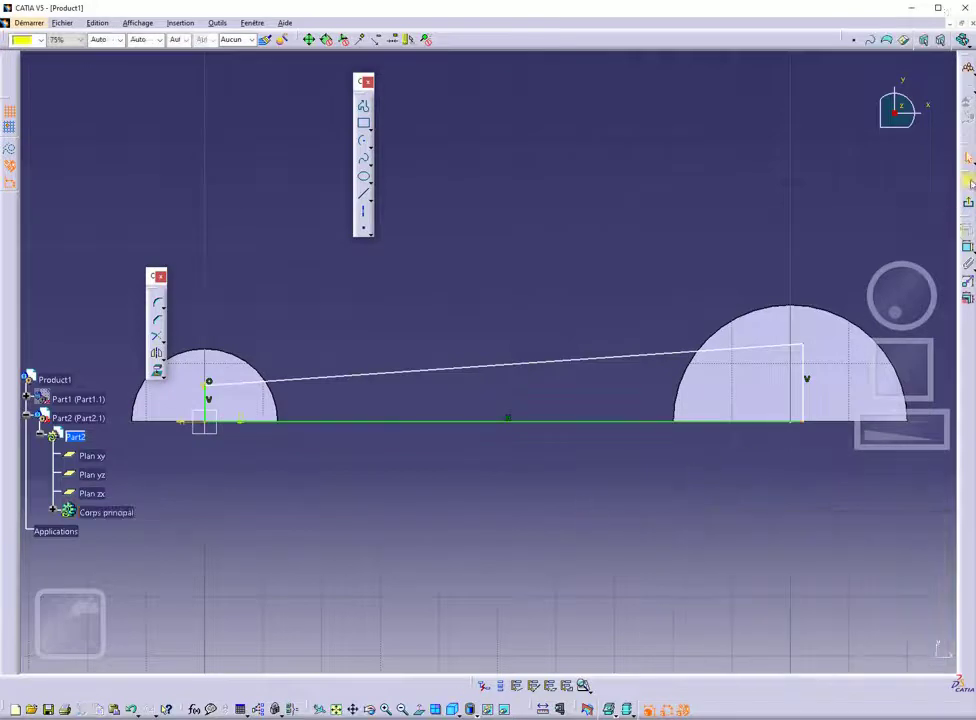
- Dimension the base line of the xy-plane profile and set its length to 100 mm
left_click(667, 421)
left_click(607, 506)
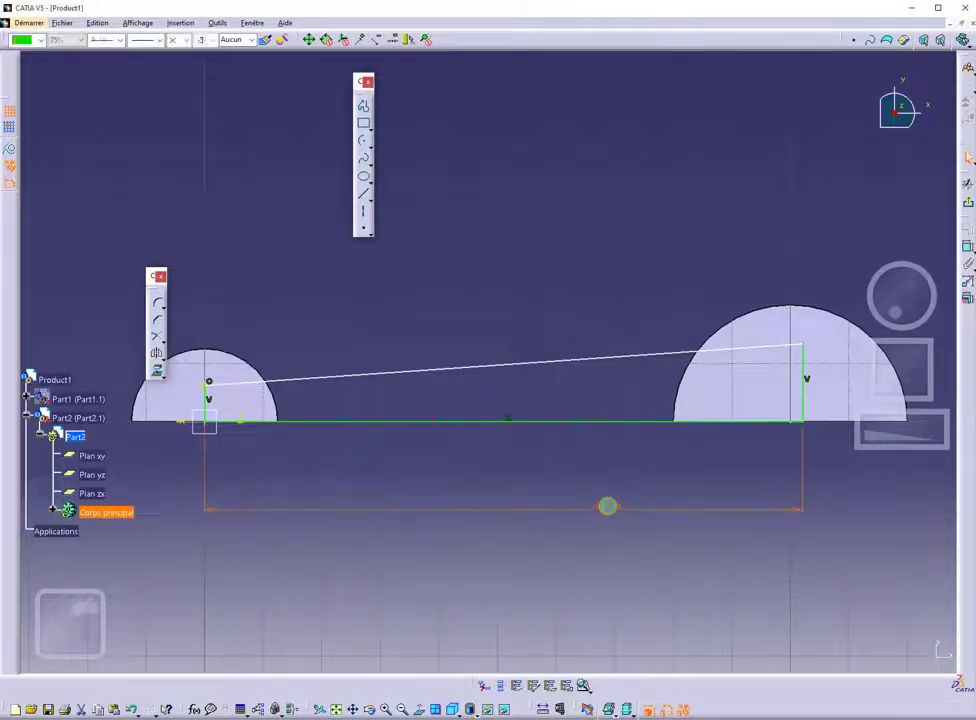
double_click(607, 506)
type("100mm")
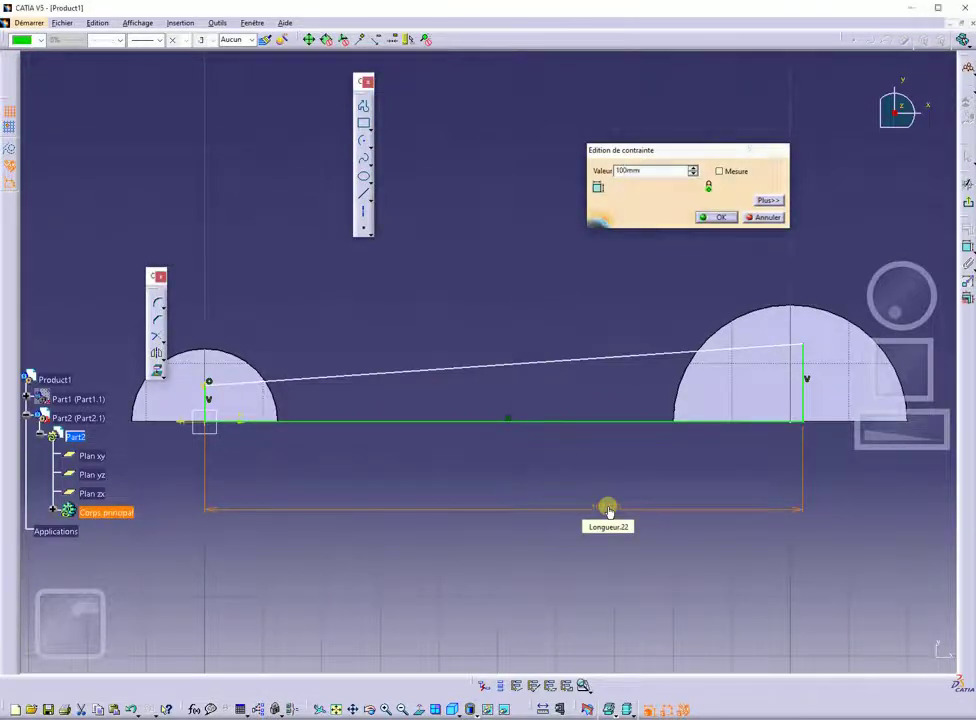
key("Return")
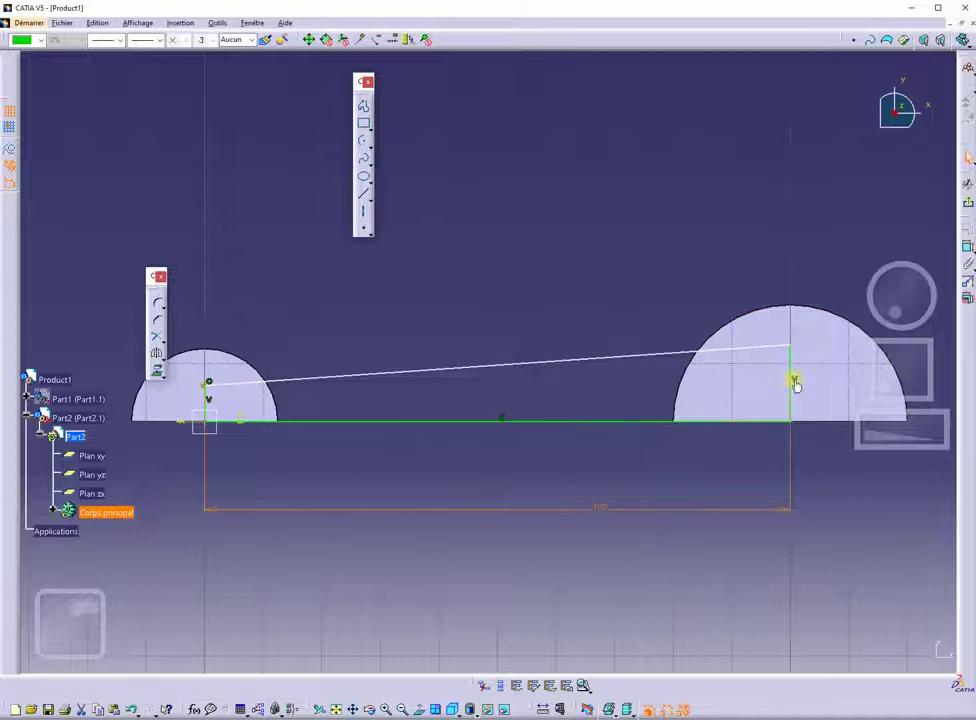
- Dimension the xy-plane profile's vertical line in the large boss and set its length to 17 mm
left_click(968, 248)
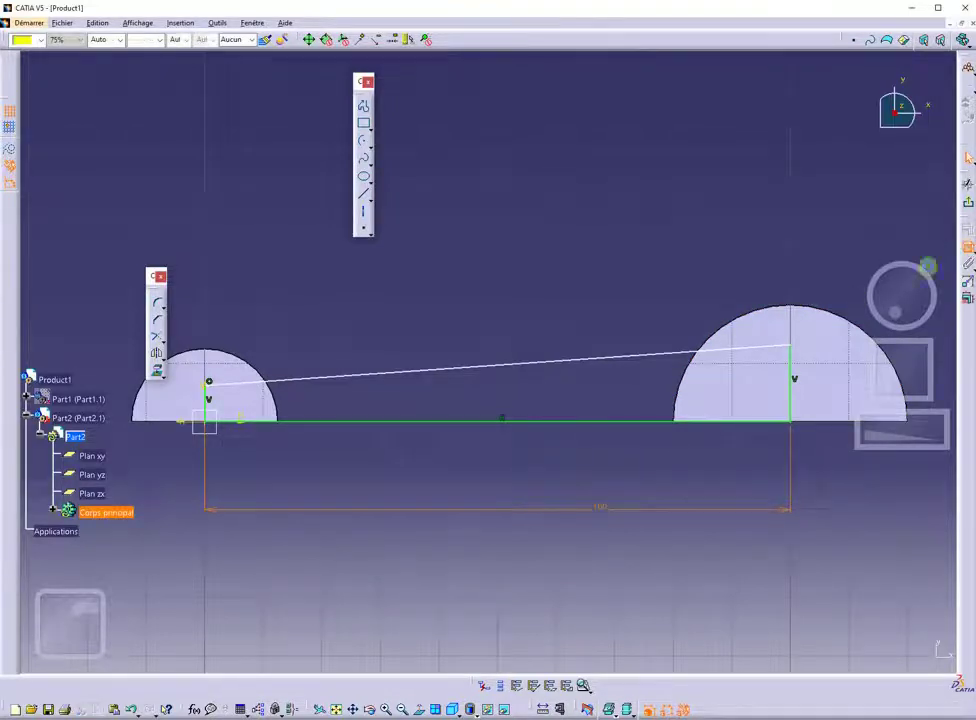
left_click(791, 371)
left_click(821, 241)
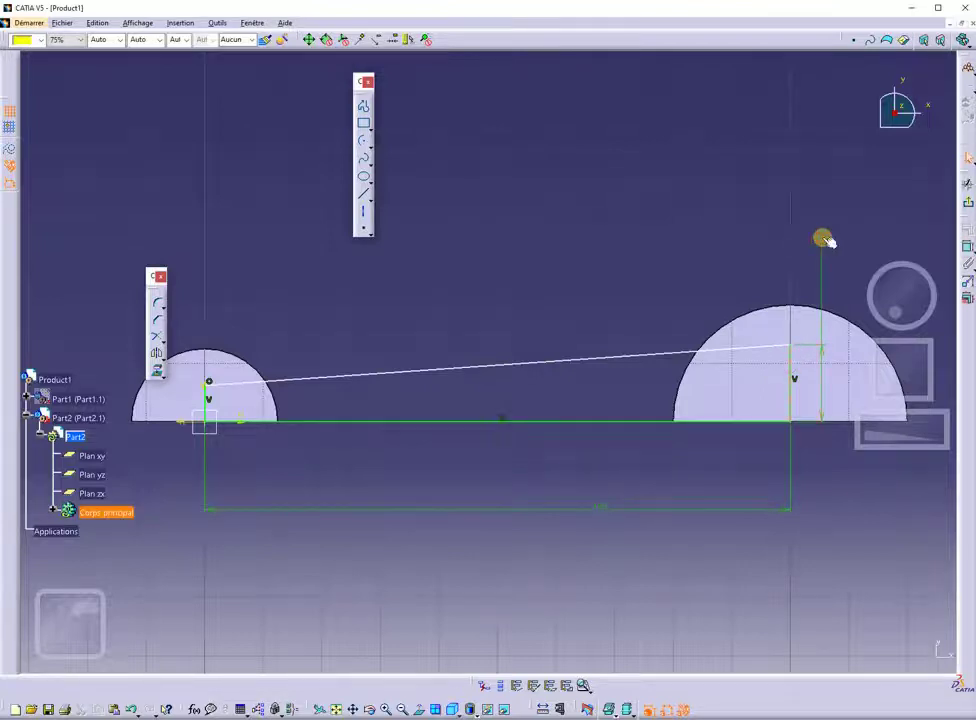
double_click(823, 241)
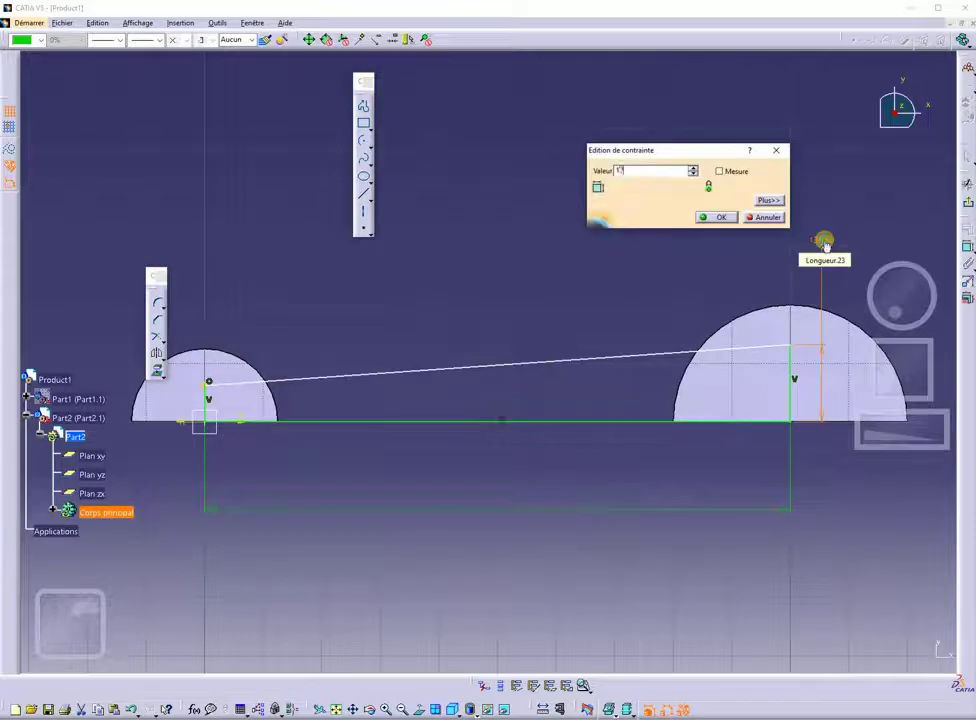
key("Return")
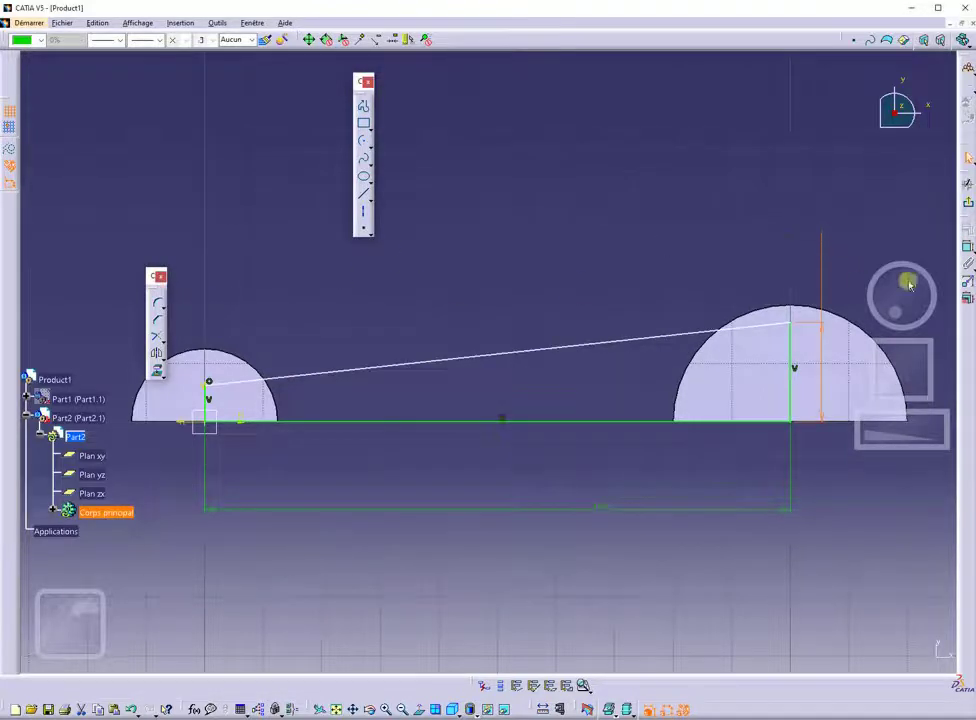
- Dimension the xy-plane profile's vertical line at the origin, set its length to 8.5 mm, and exit the sketch
left_click(968, 250)
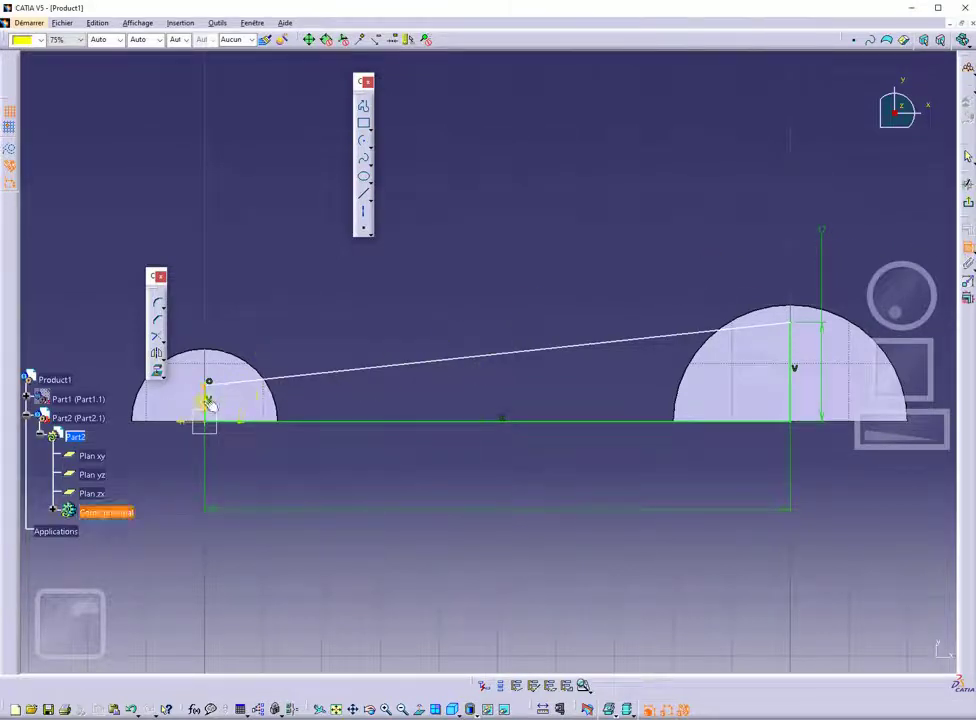
left_click(205, 402)
left_click(272, 267)
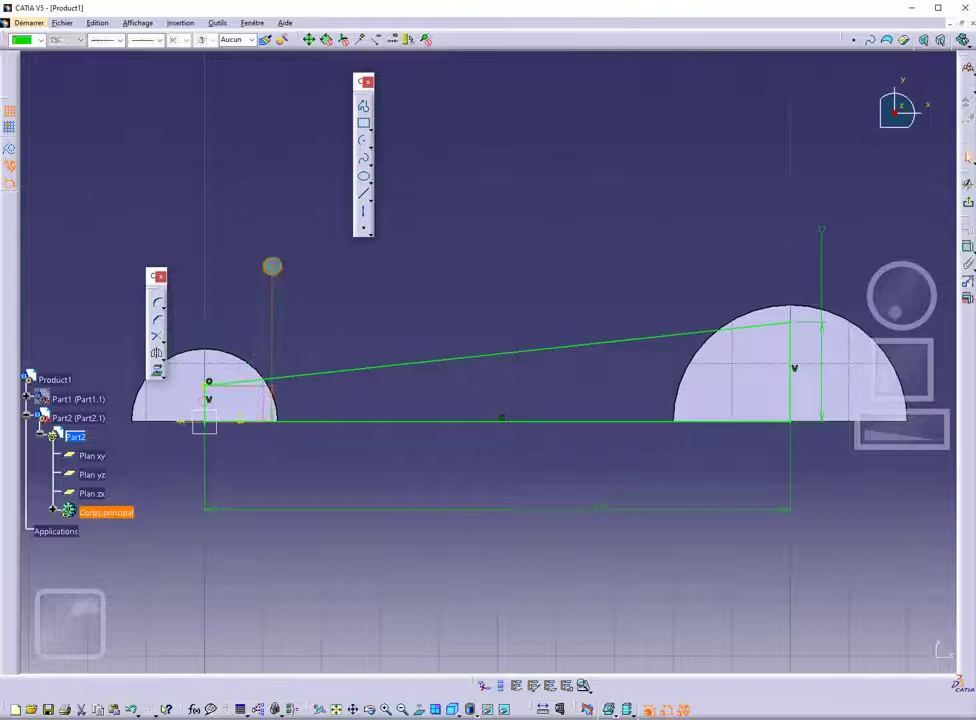
double_click(272, 267)
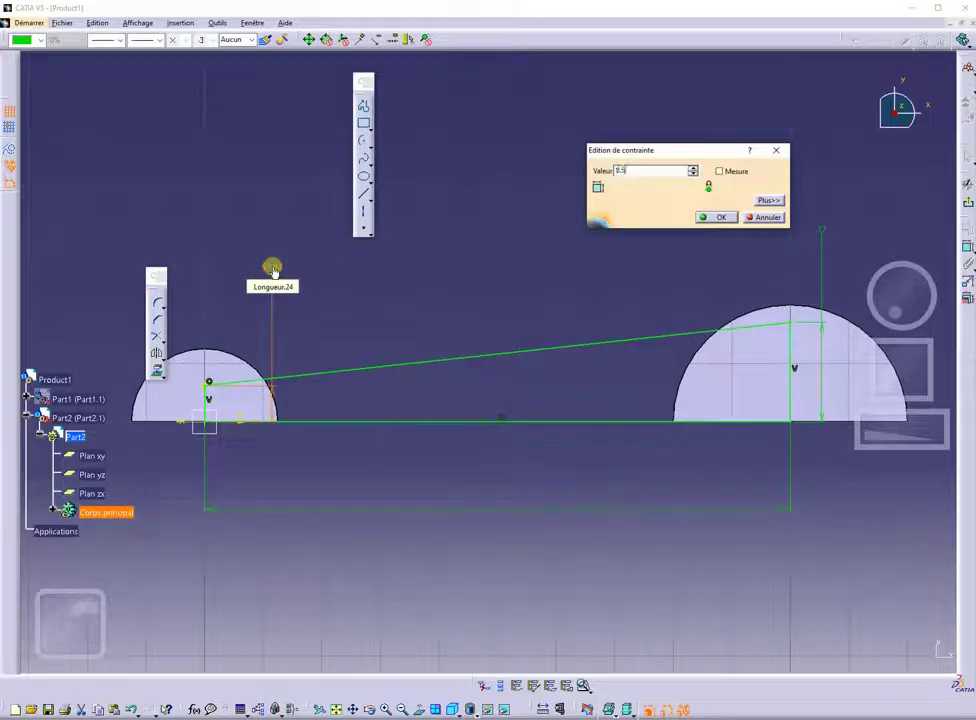
key("Return")
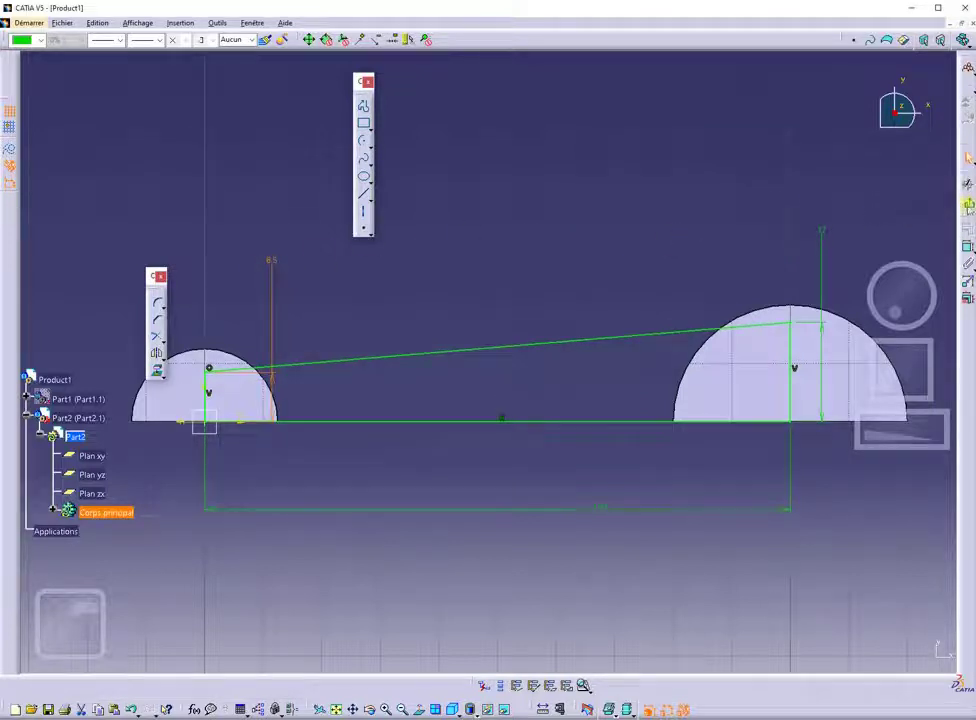
left_click(968, 207)
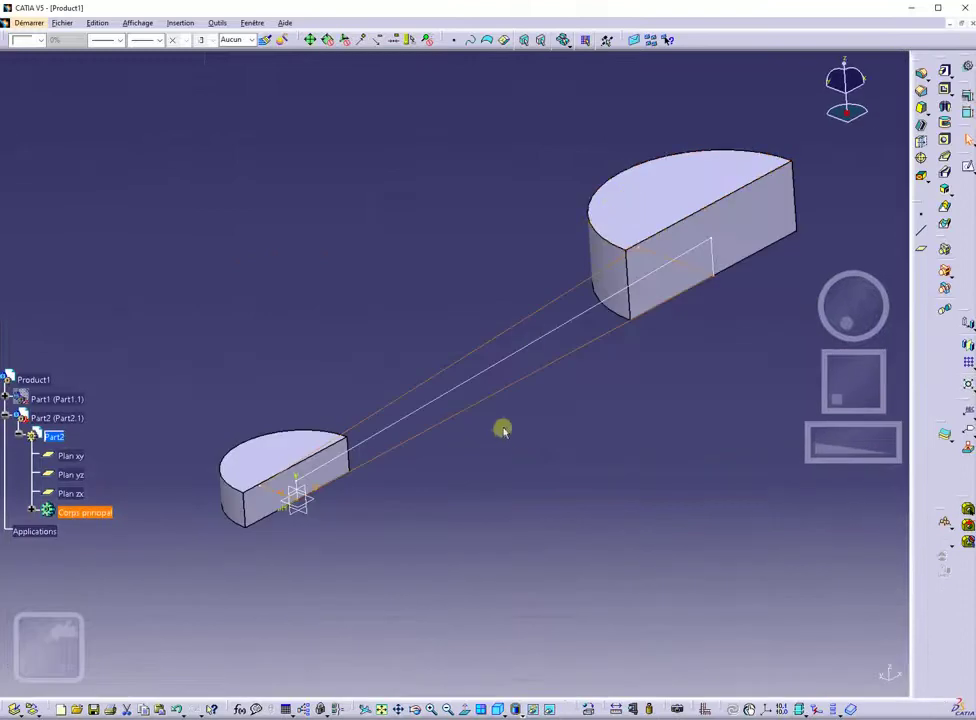
- Create the tapered arm as a combined solid from Esquisse.3 and Esquisse.4, both perpendicular to their profiles
middle_click_drag(506, 445, 640, 385)
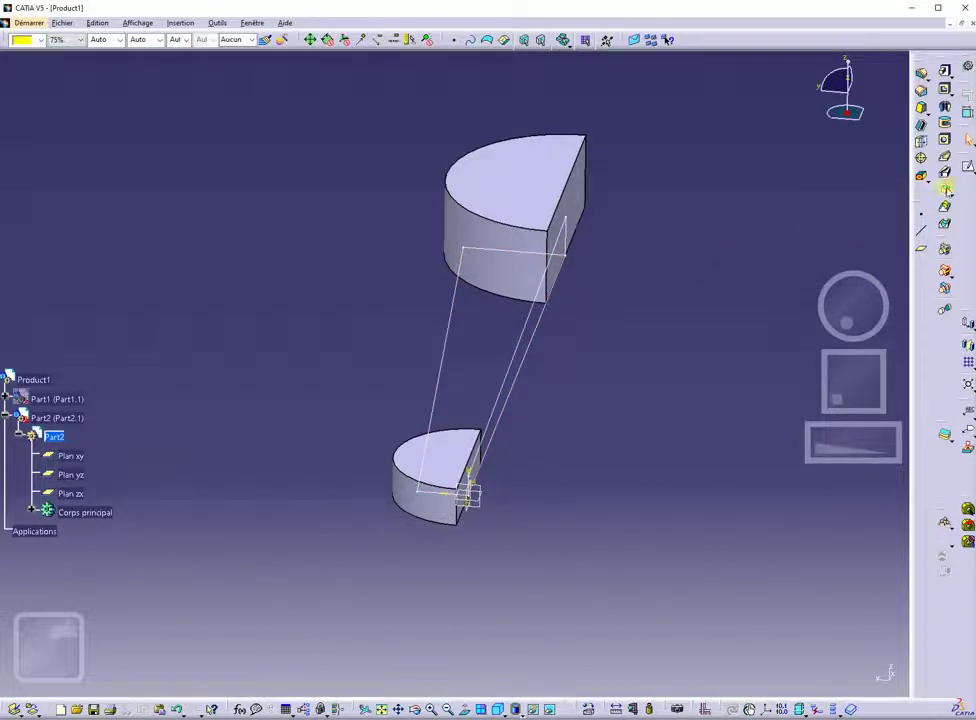
left_click(945, 189)
left_click(527, 323)
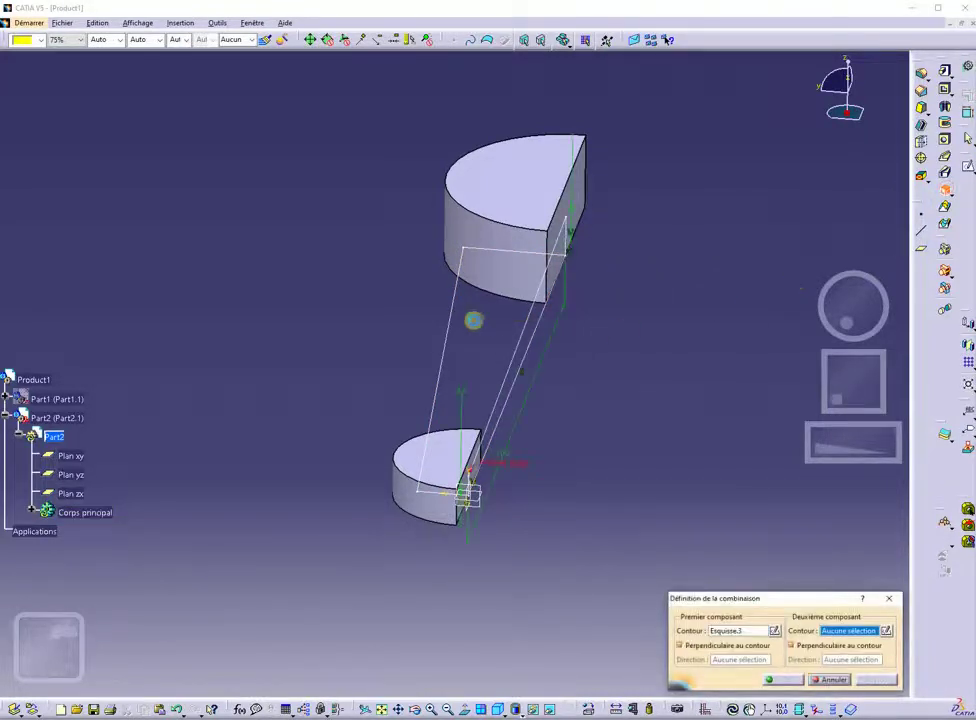
left_click(447, 316)
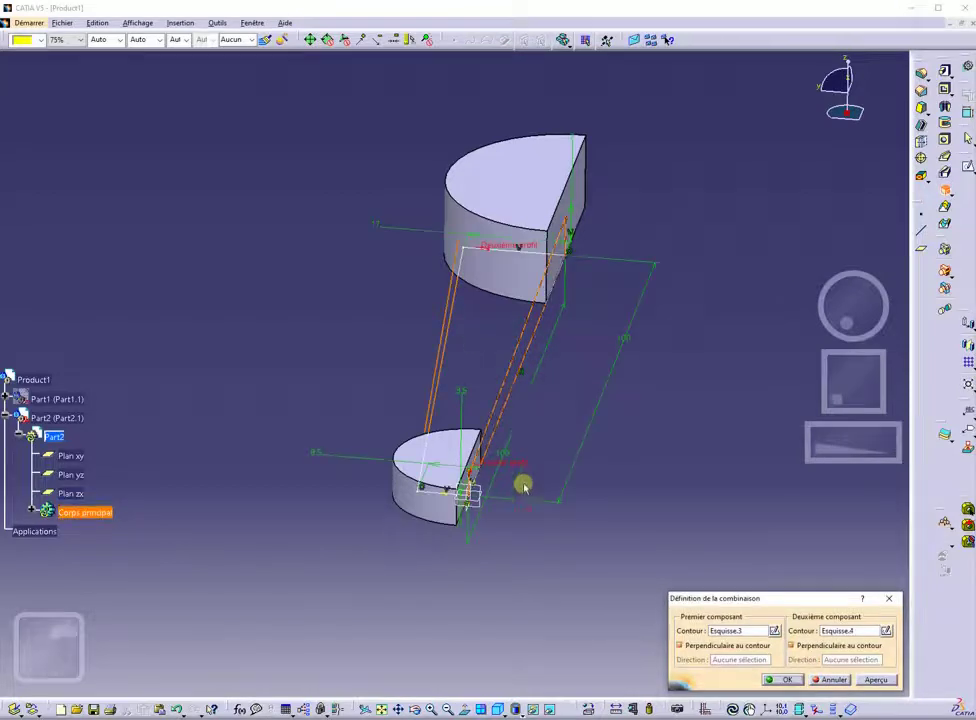
middle_click_drag(523, 527, 582, 458)
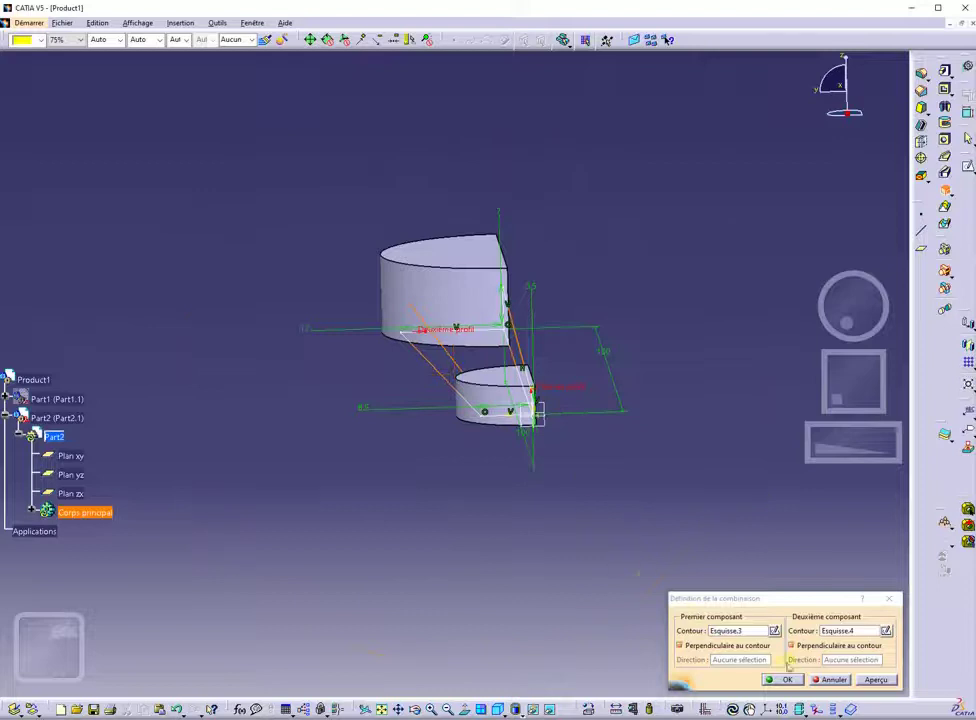
left_click(786, 680)
middle_click_drag(479, 543, 377, 590)
middle_click_drag(550, 536, 414, 492)
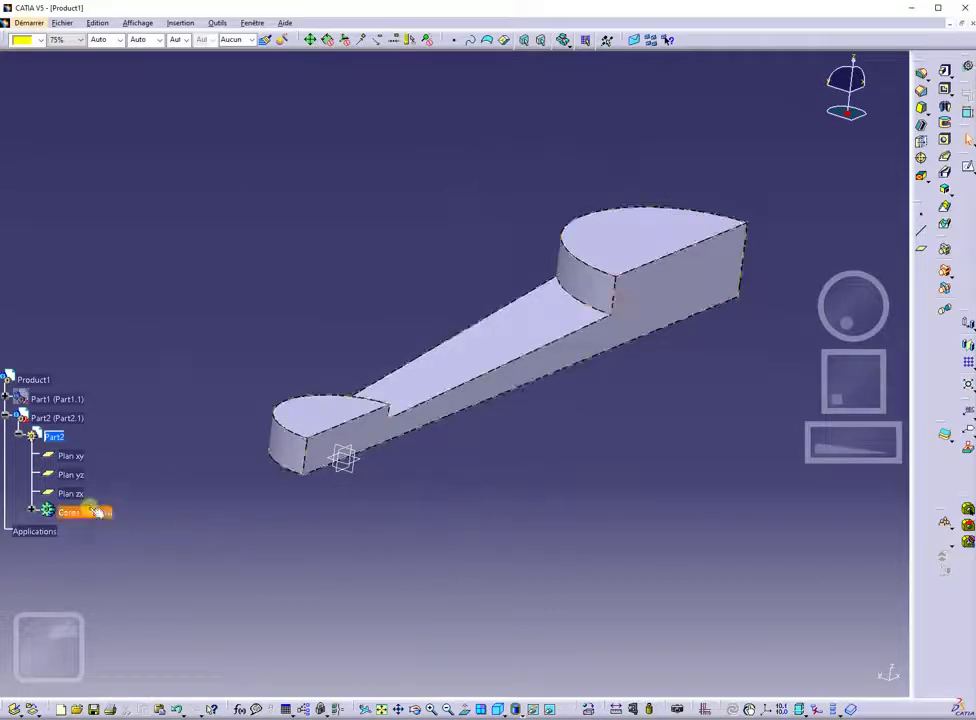
- Delete the arm's combined solid, Combinaison.1, together with its aggregated sketches
left_click(32, 511)
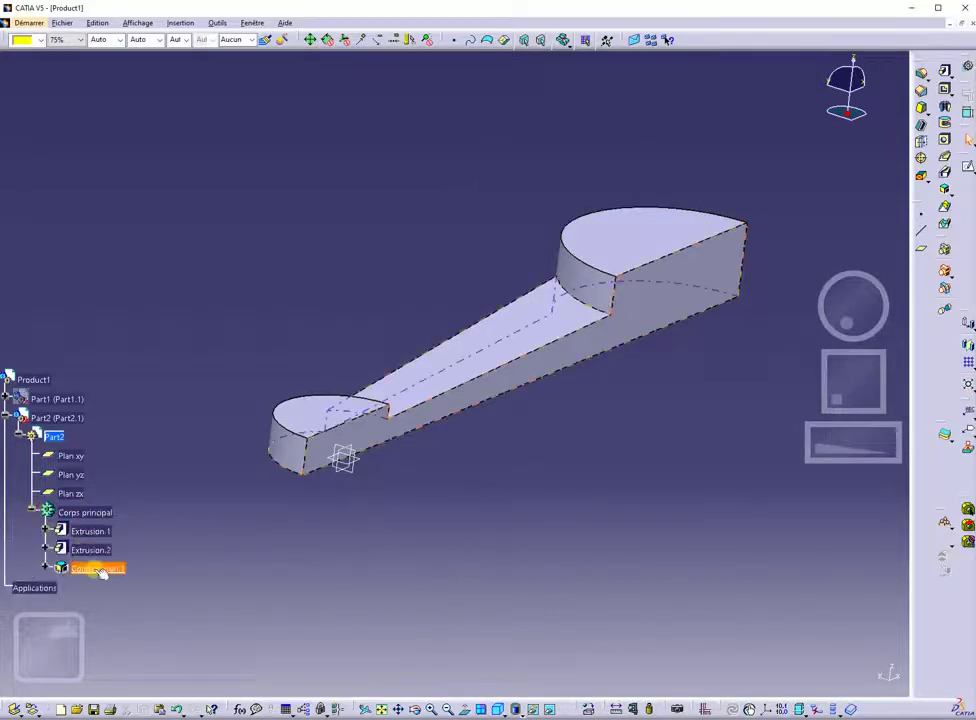
scroll(111, 447, "down", 3)
scroll(115, 445, "down", 2)
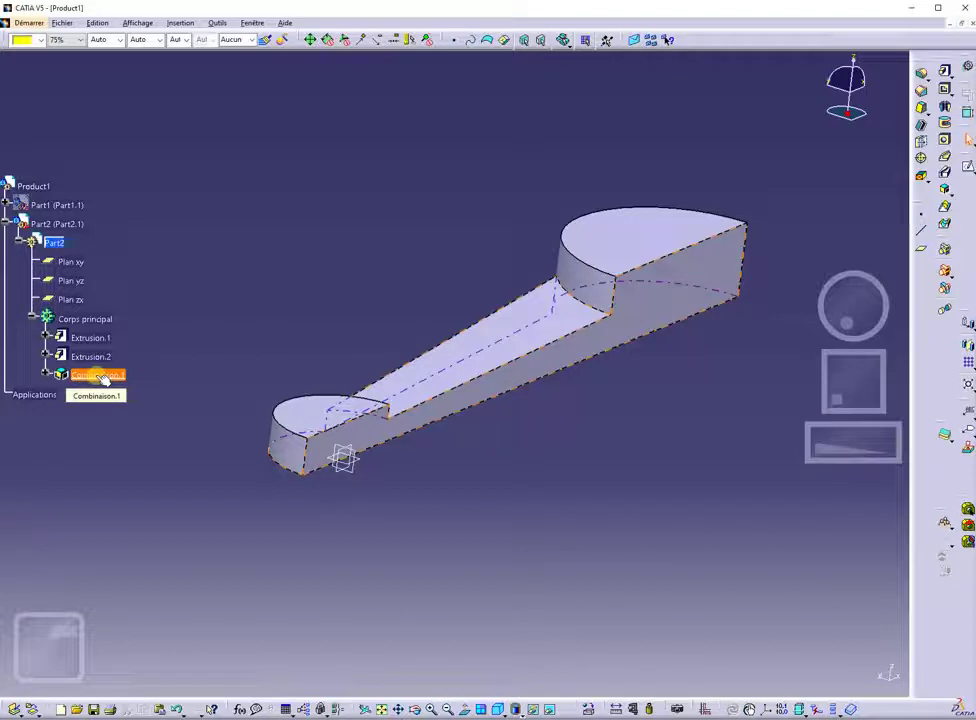
right_click(104, 376)
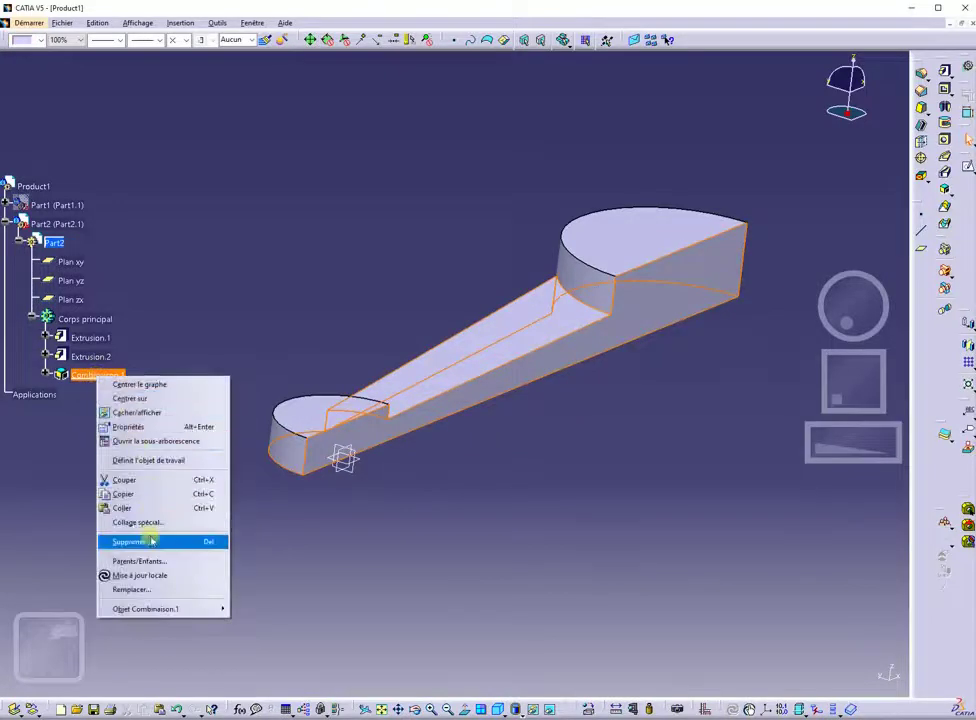
left_click(153, 542)
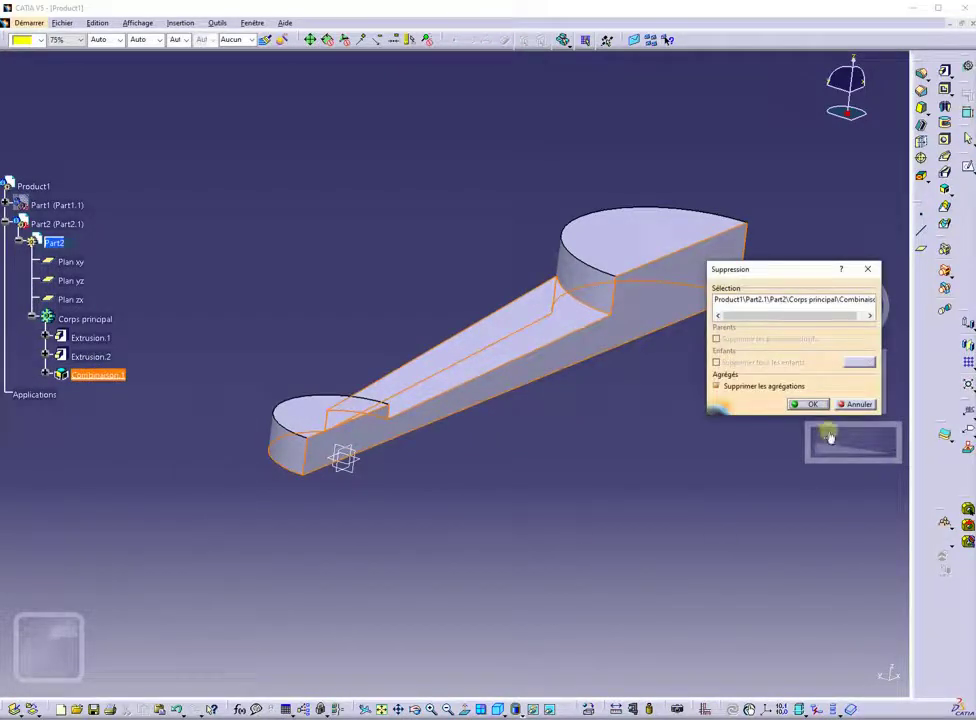
left_click(812, 404)
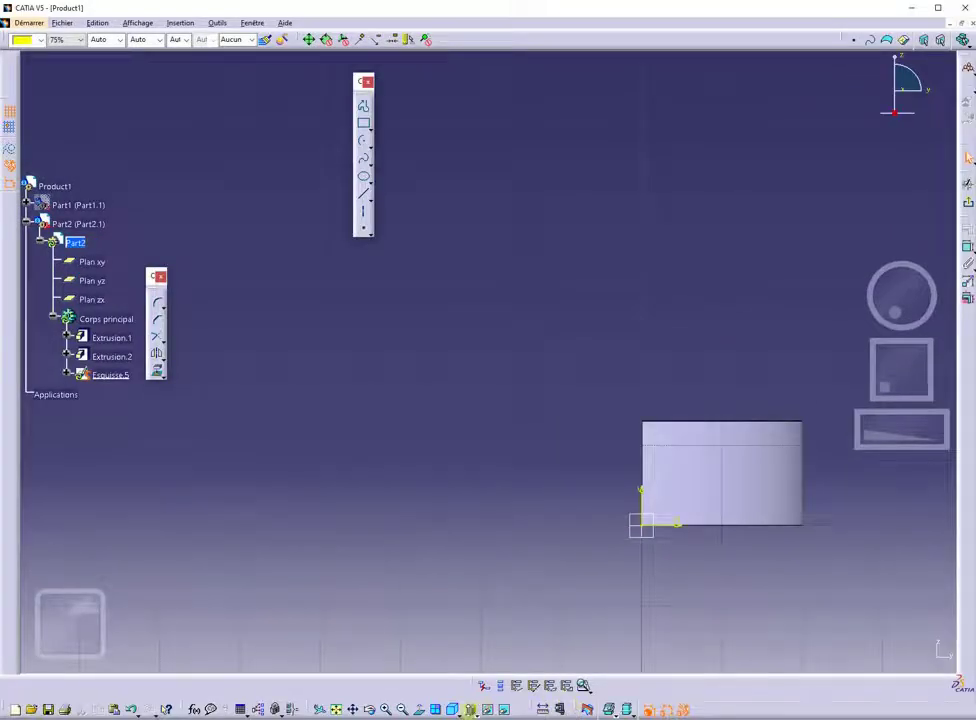
- Cut the part by the yz sketch plane and sketch a rectangle from the origin inside the small boss's section
left_click(588, 710)
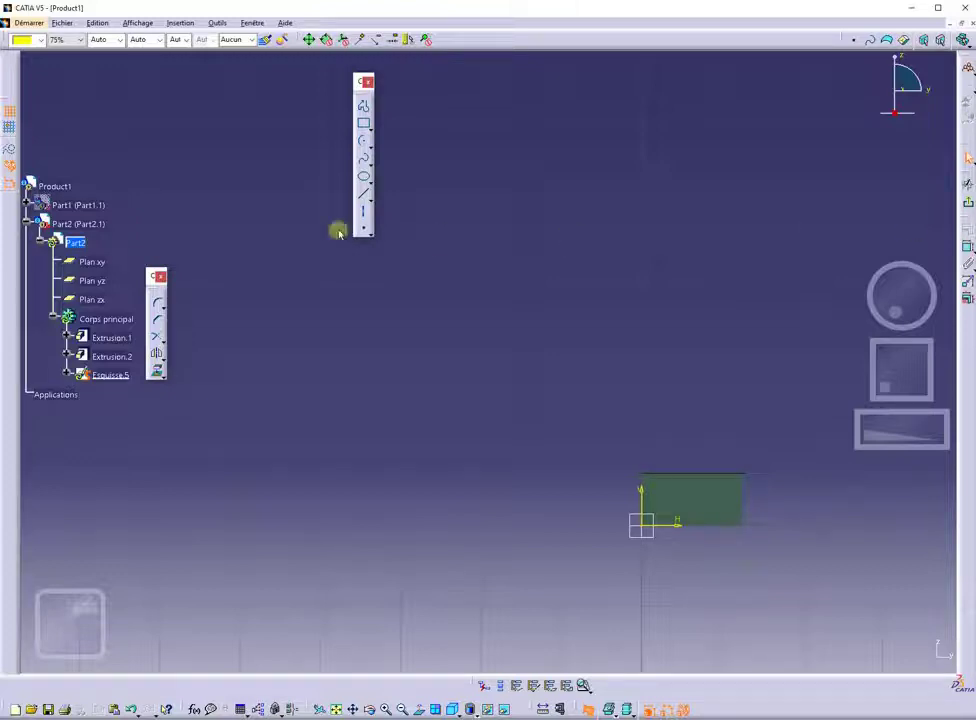
left_click(363, 123)
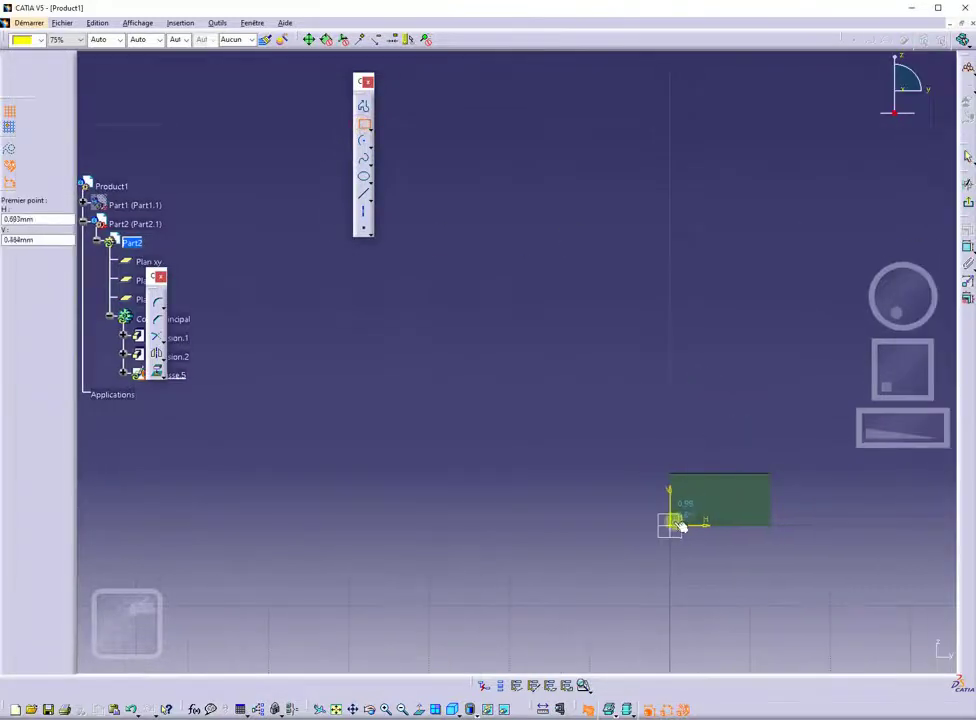
left_click(671, 522)
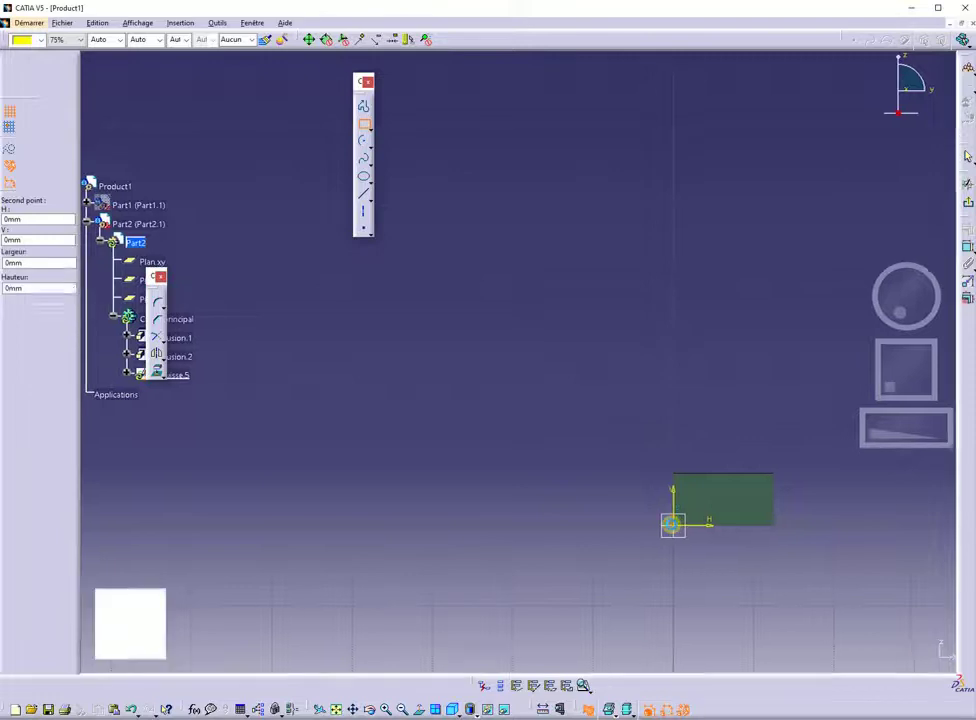
left_click(735, 500)
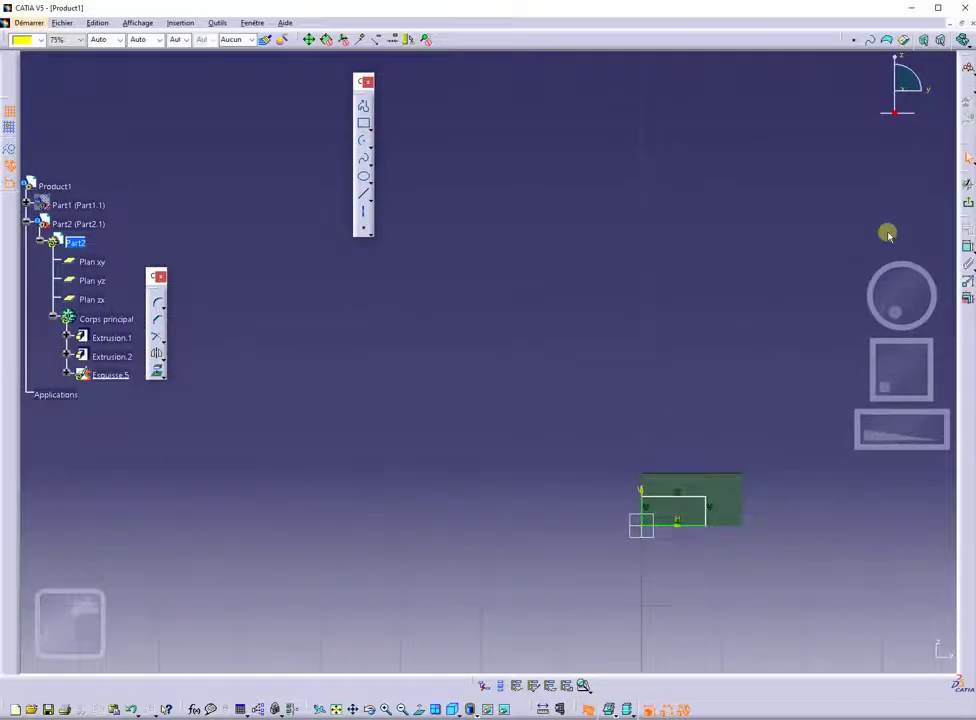
- Dimension the width of the small boss's rectangle and set it to 8.5 mm
mouse_move(688, 497)
left_mouse_down()
mouse_move(671, 444)
mouse_move(678, 403)
left_mouse_up()
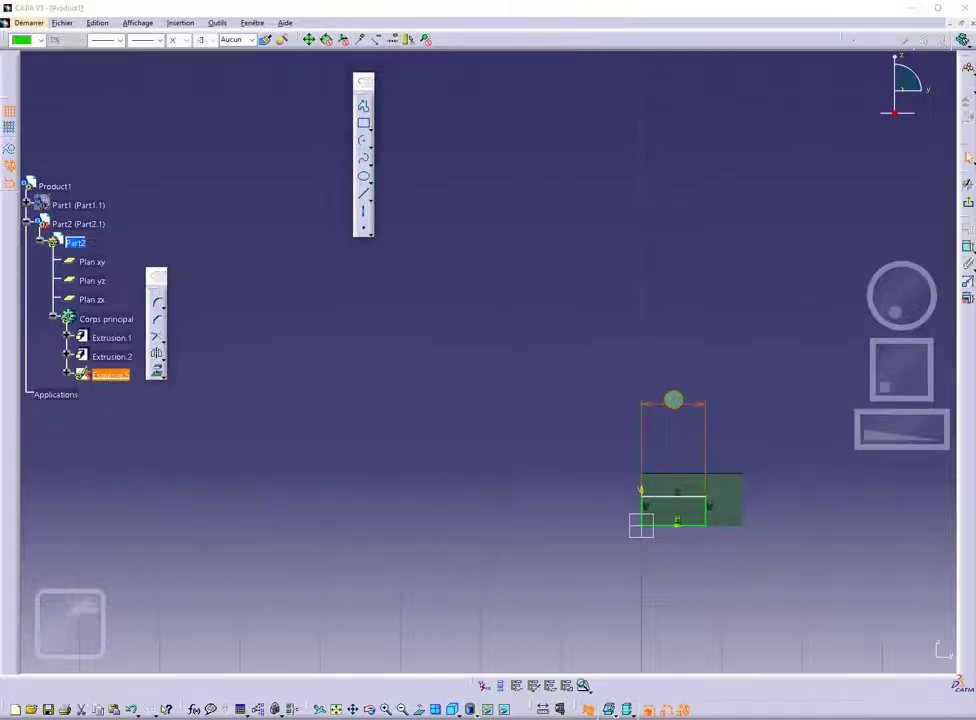
double_click(673, 400)
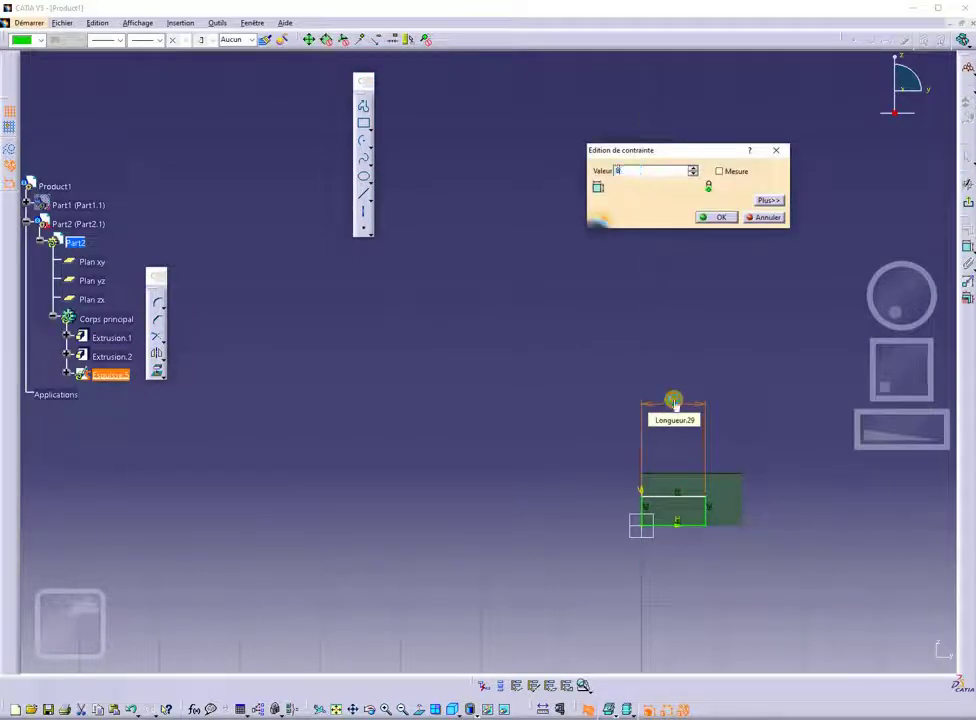
type("8.5mm")
key("Return")
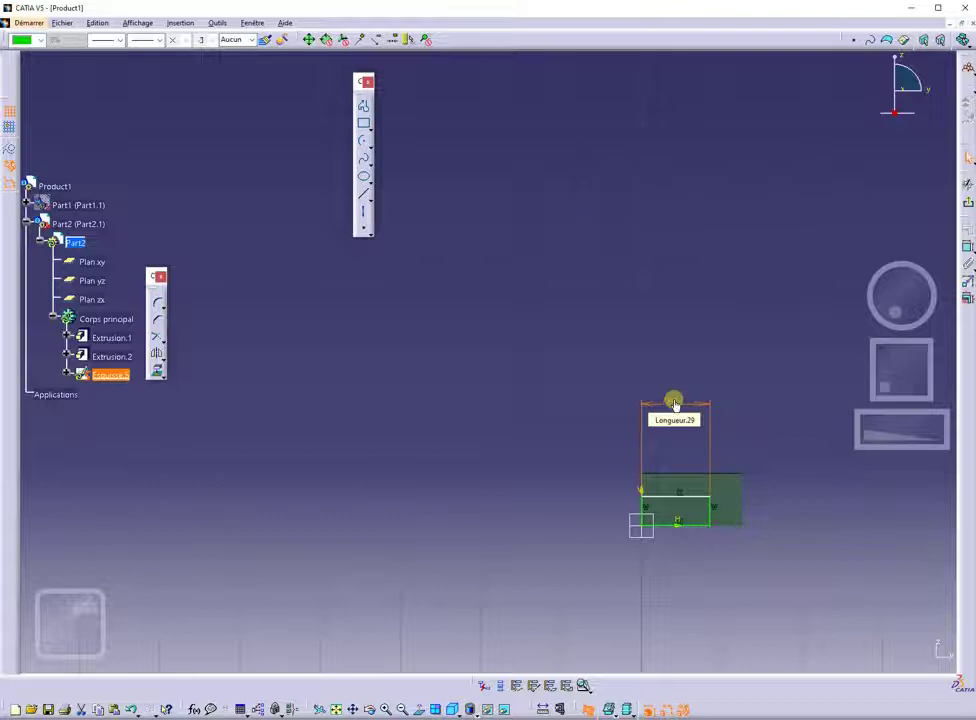
left_click(791, 349)
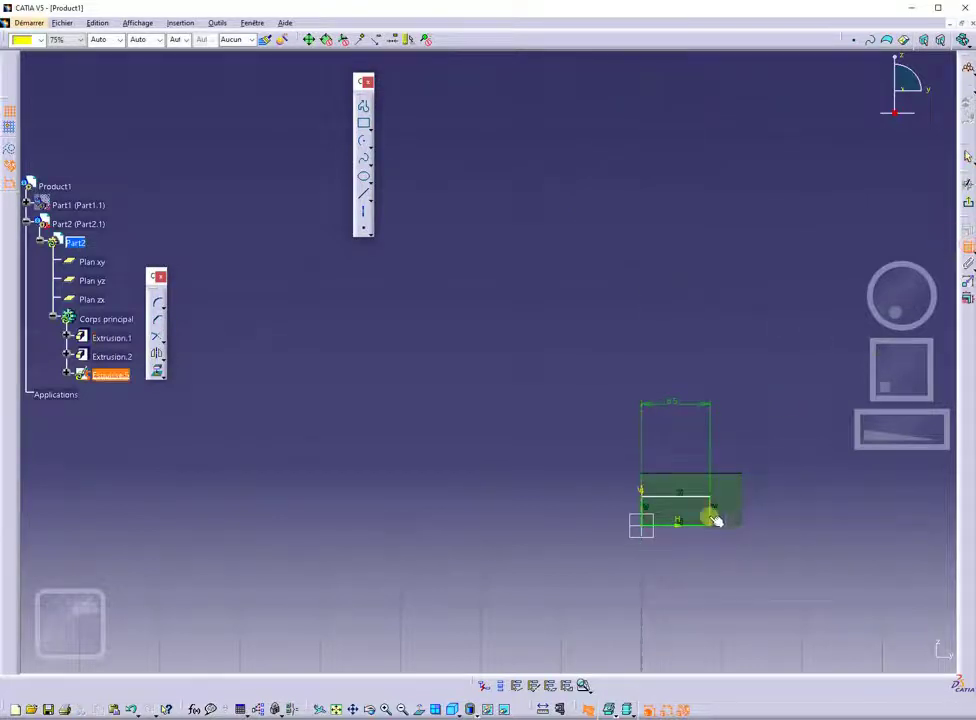
- Dimension the height of the small boss's rectangle, set it to 3.5 mm, and exit the sketch
double_click(776, 513)
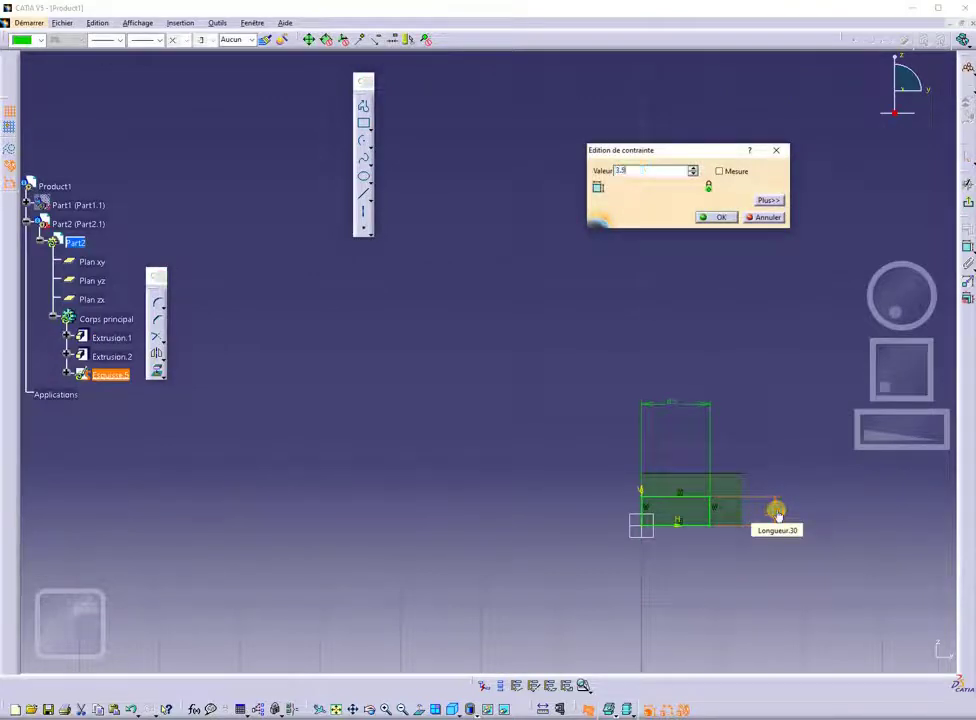
key("Return")
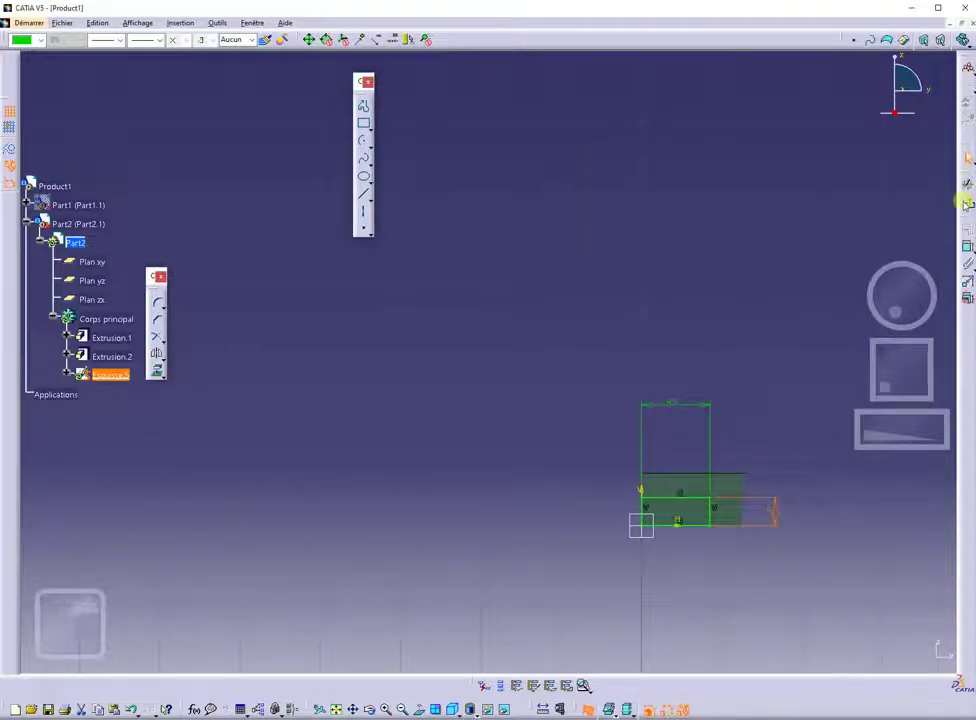
left_click(966, 201)
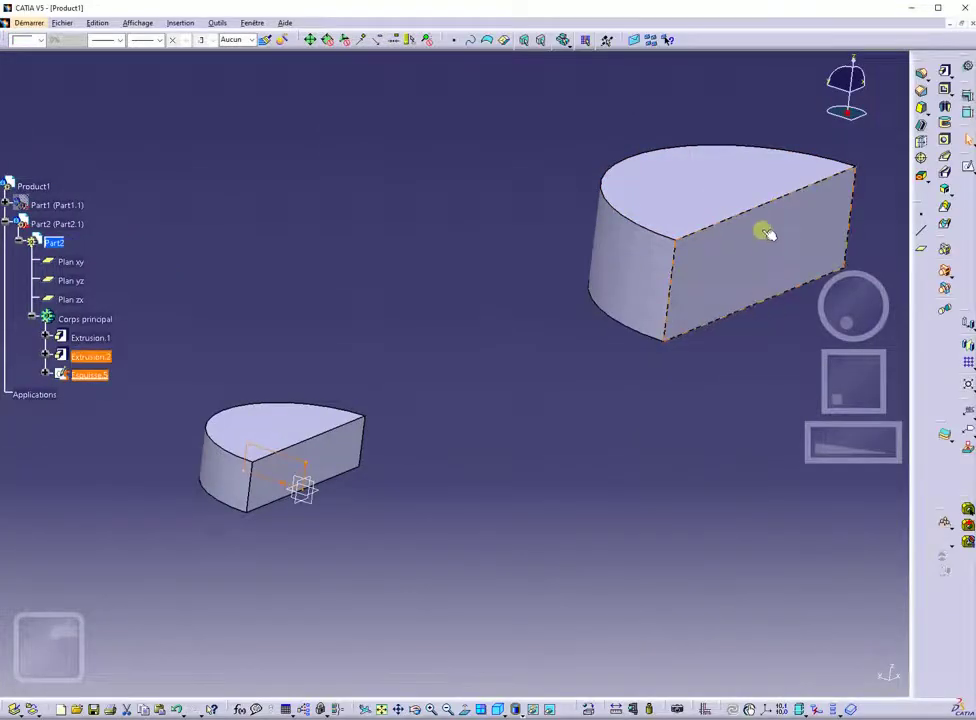
left_click(577, 462)
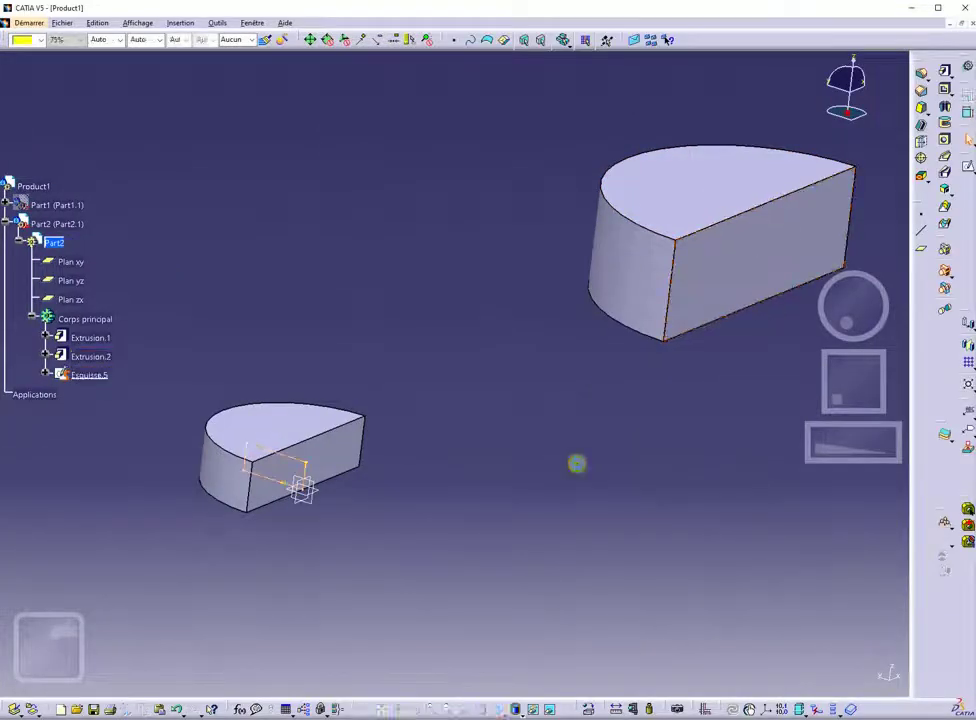
- Create a reference plane offset 100 mm from the yz plane, through the large boss
left_click(921, 251)
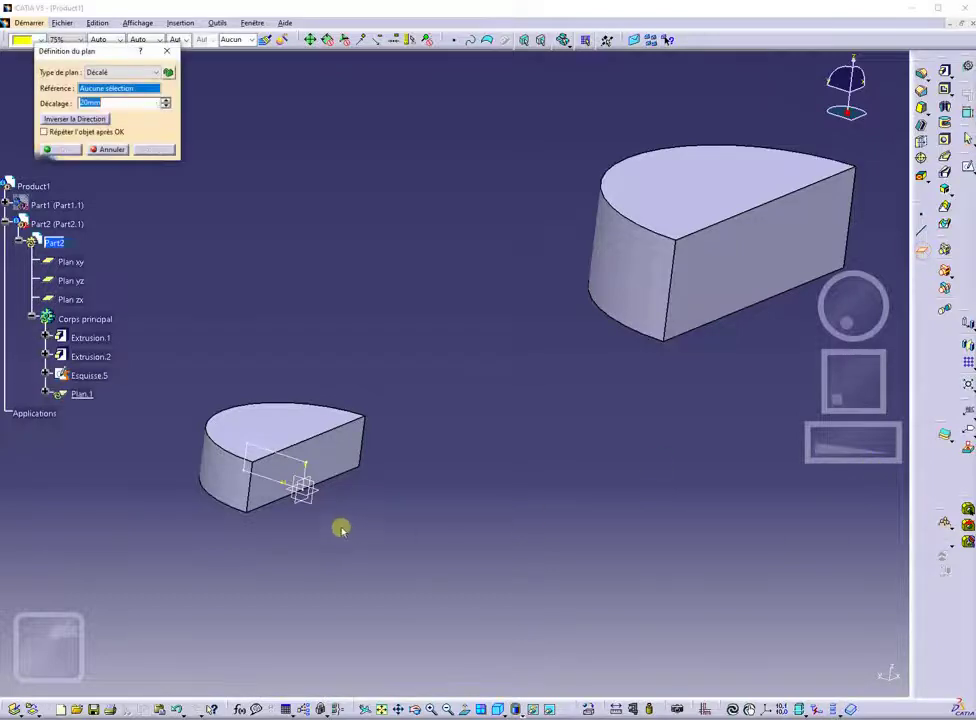
left_click(311, 497)
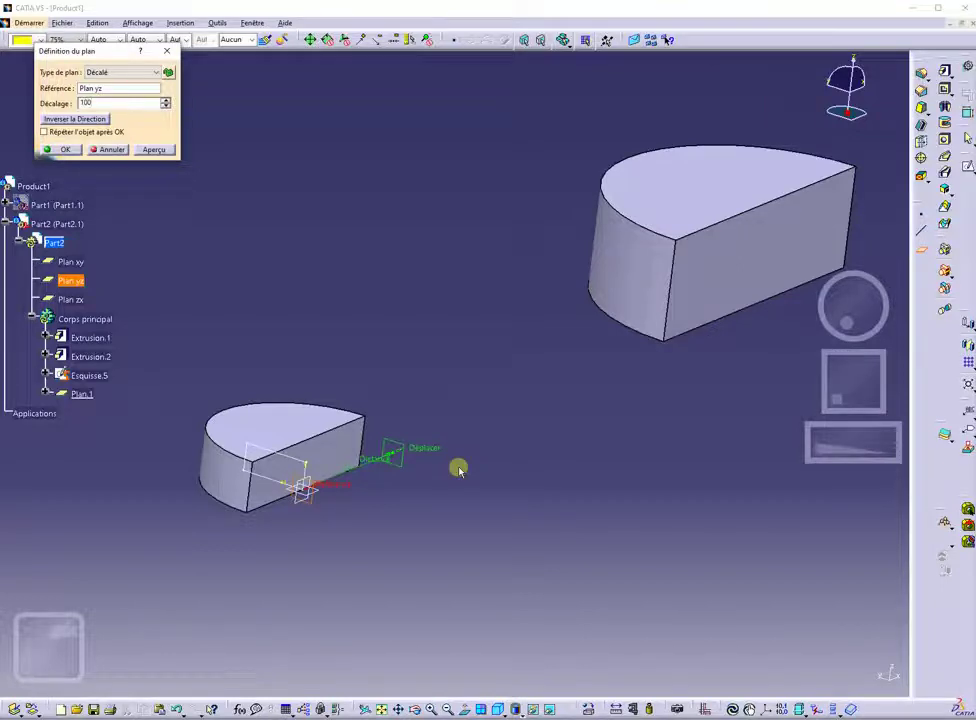
key("Return")
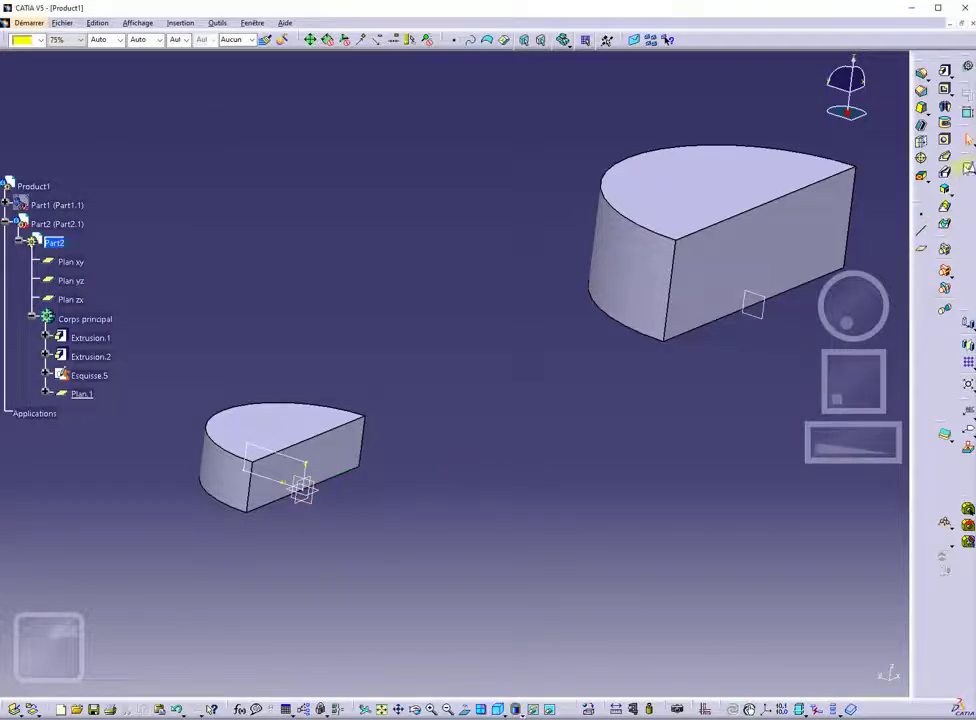
- Sketch a rectangle about 16 by 8 mm from the origin on the offset plane, inside the large boss's section
left_click(765, 314)
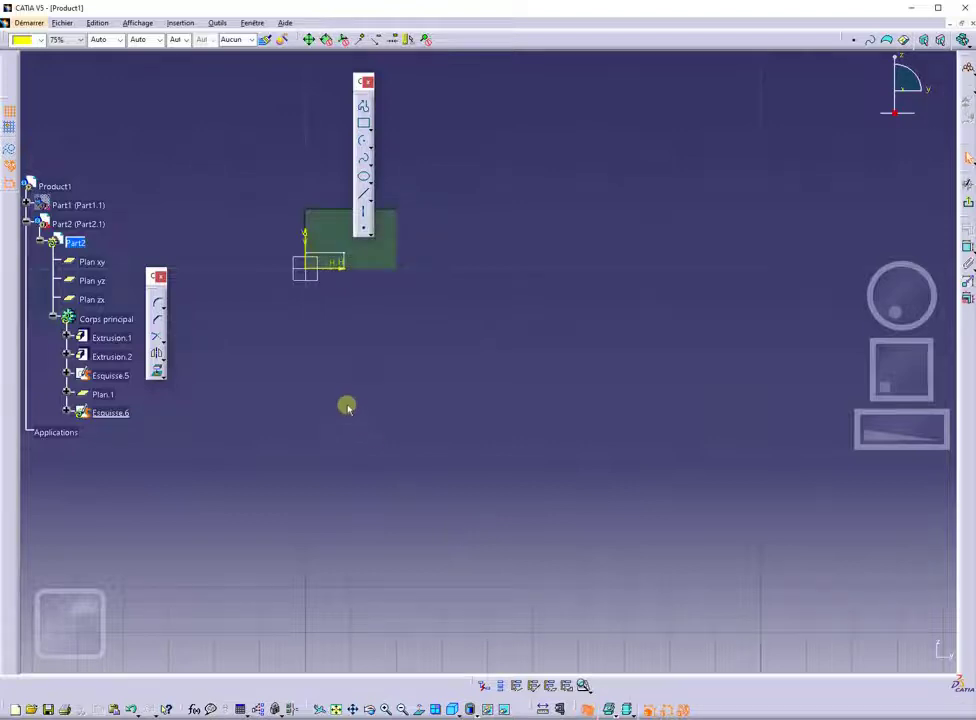
mouse_move(355, 361)
middle_mouse_down()
mouse_move(405, 440)
mouse_move(487, 527)
middle_mouse_up()
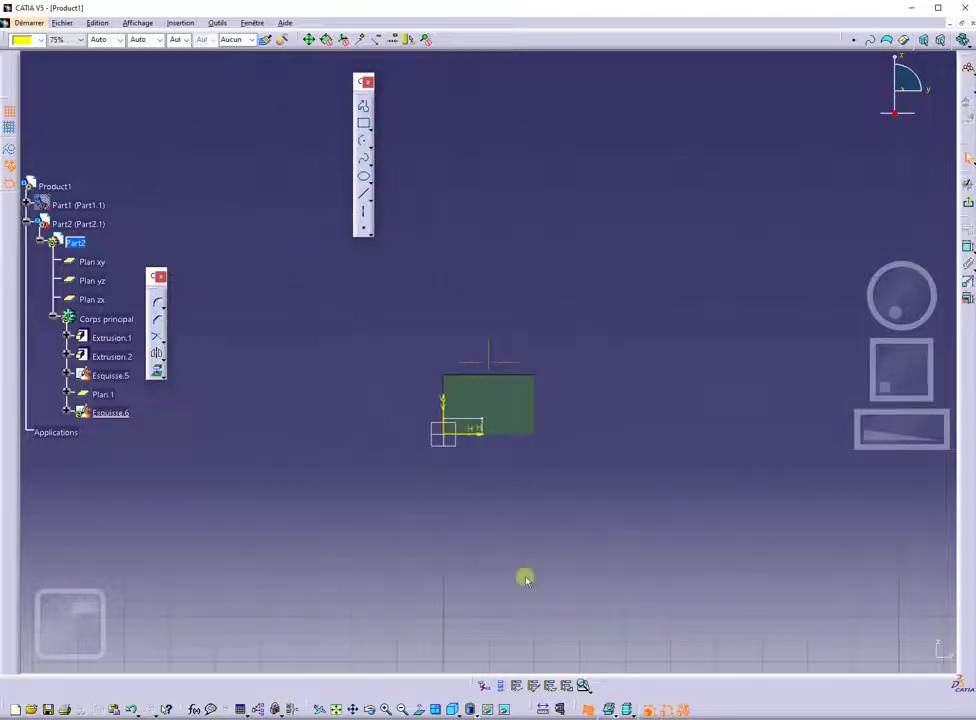
middle_click_drag(525, 577, 583, 396, "ctrl")
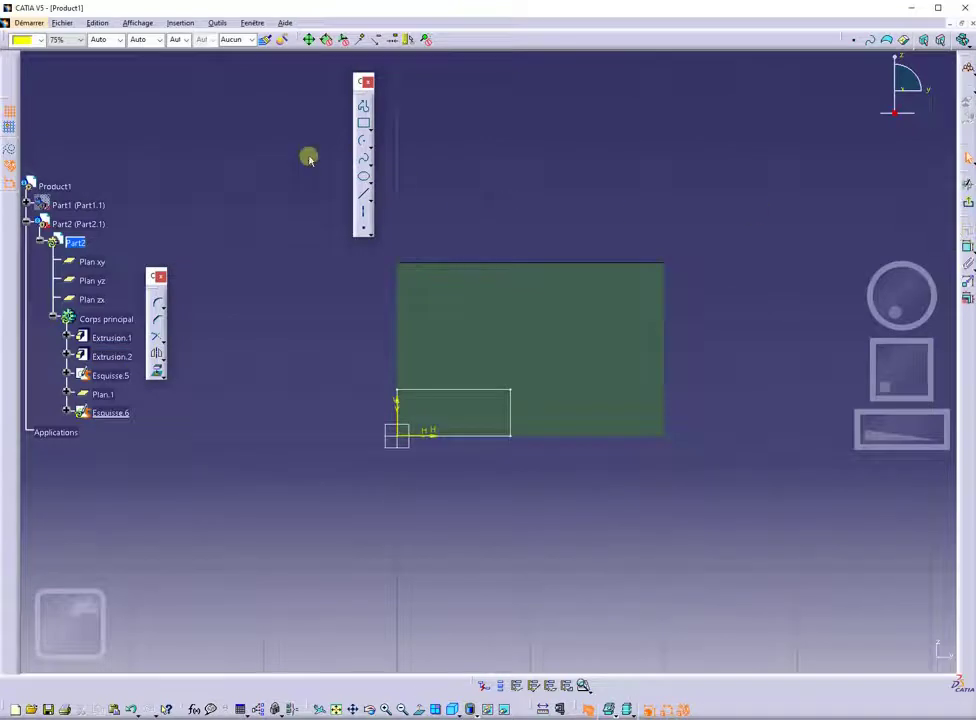
left_click(366, 124)
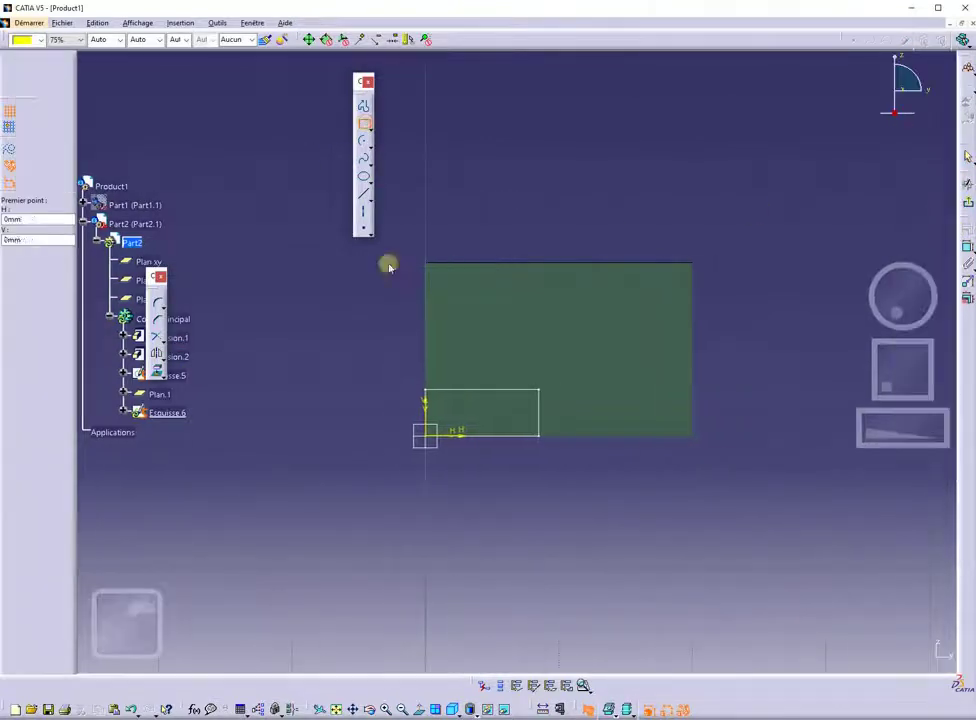
left_click(426, 437)
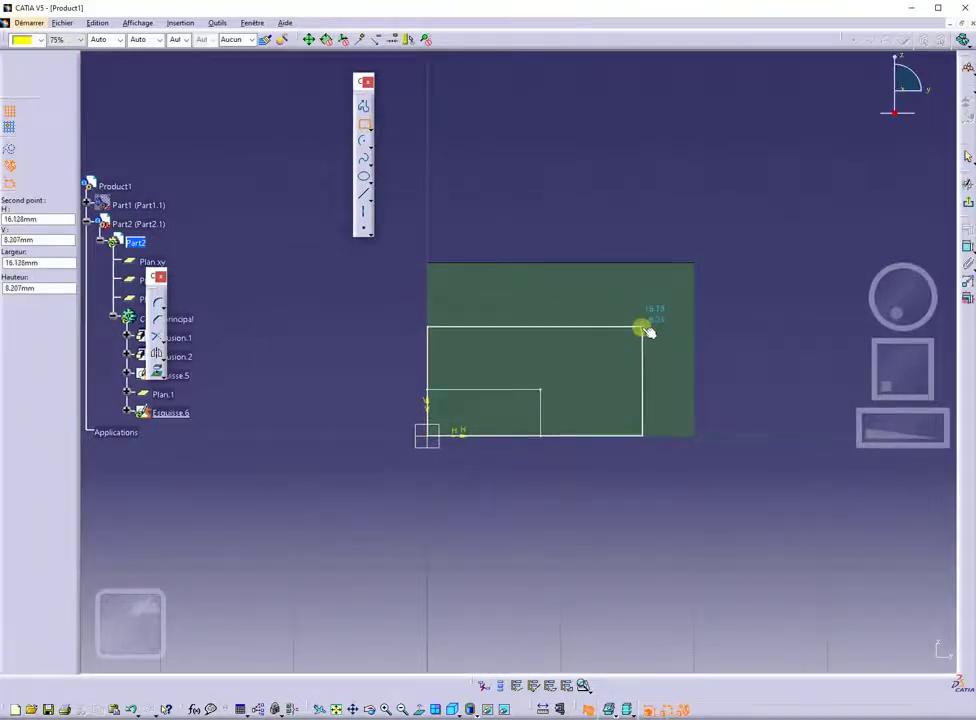
left_click(641, 327)
left_click(706, 163)
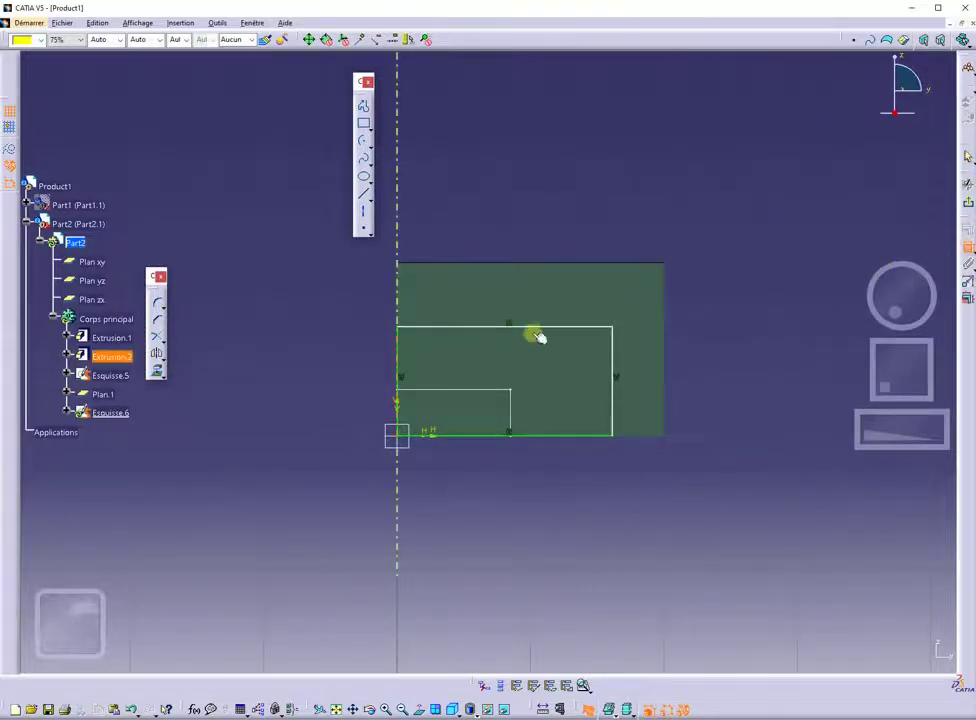
- Dimension the width of the large boss's rectangle and set it to 17 mm
left_click_drag(540, 329, 537, 237)
left_click(540, 196)
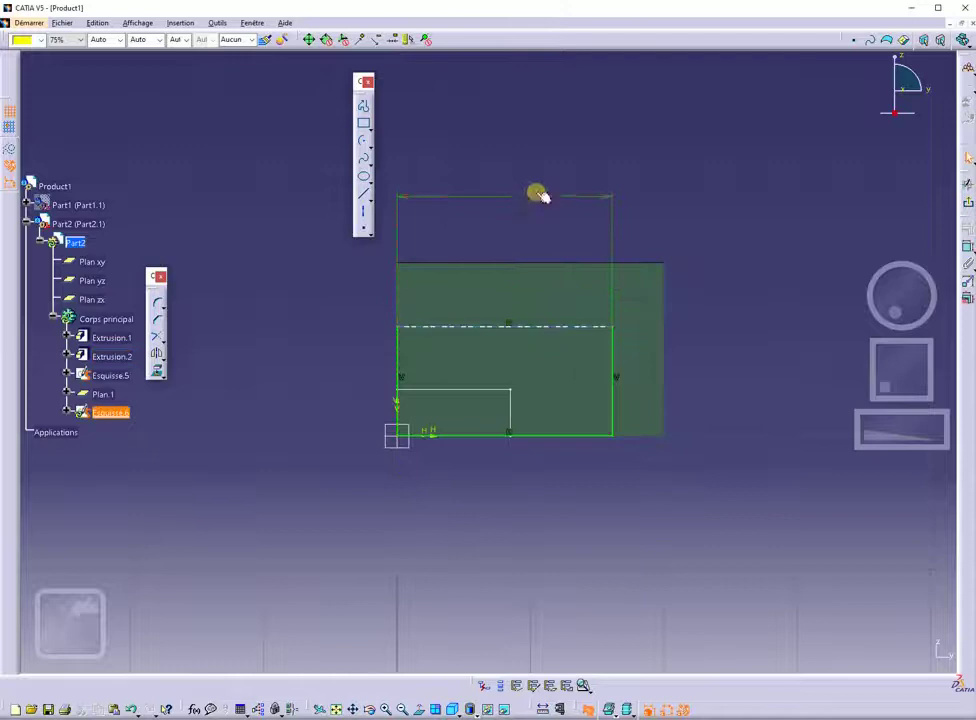
double_click(537, 195)
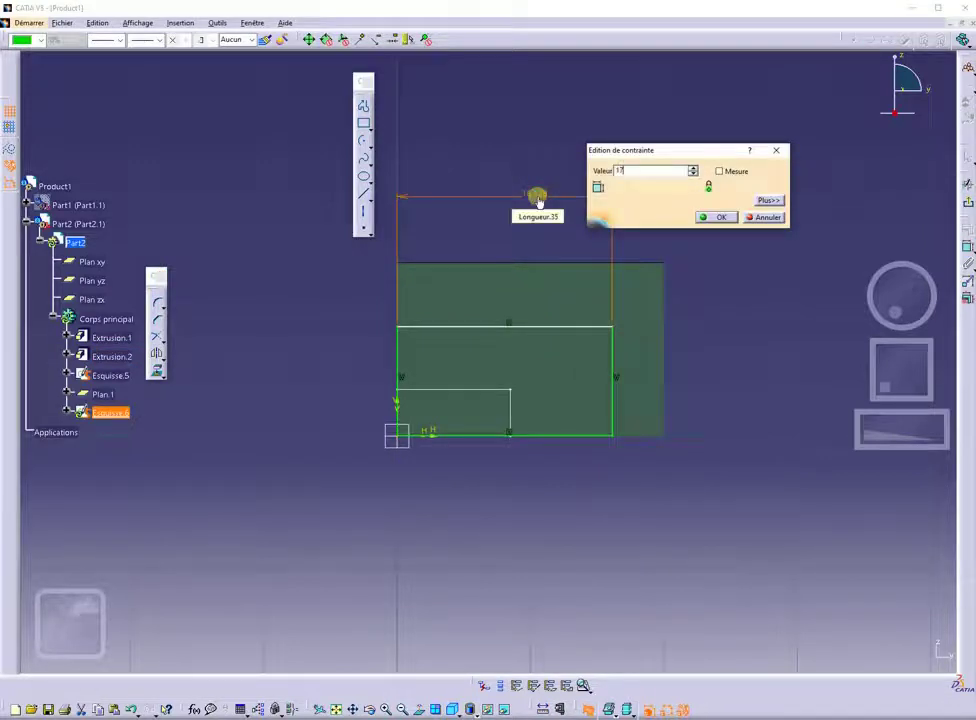
type("17")
key("Return")
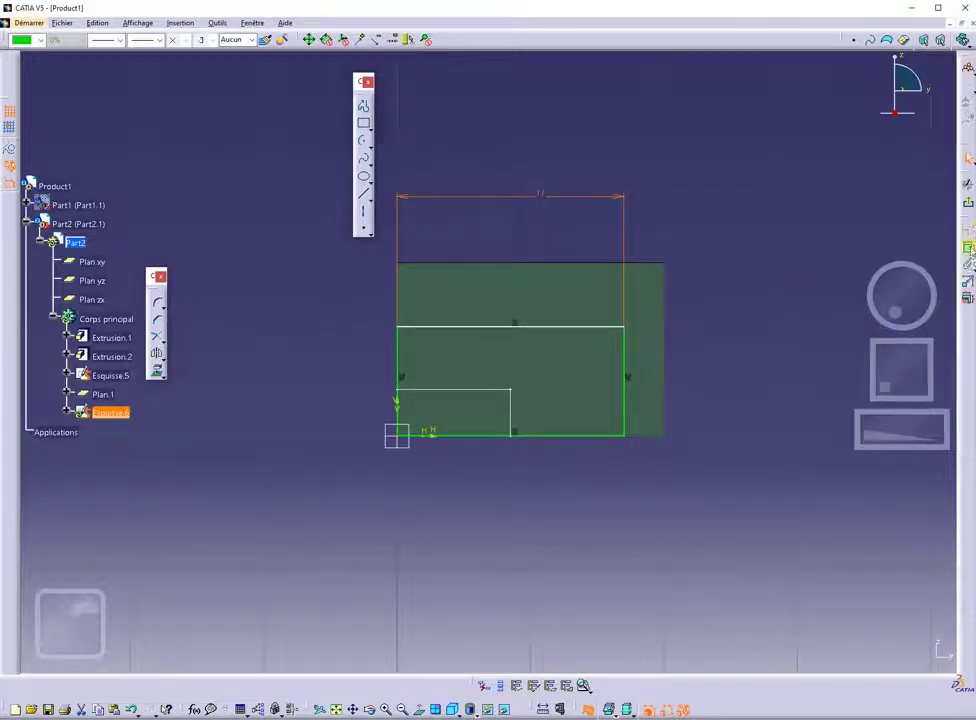
- Dimension the height of the large boss's rectangle, set it to 7 mm, and exit the sketch
left_click(969, 253)
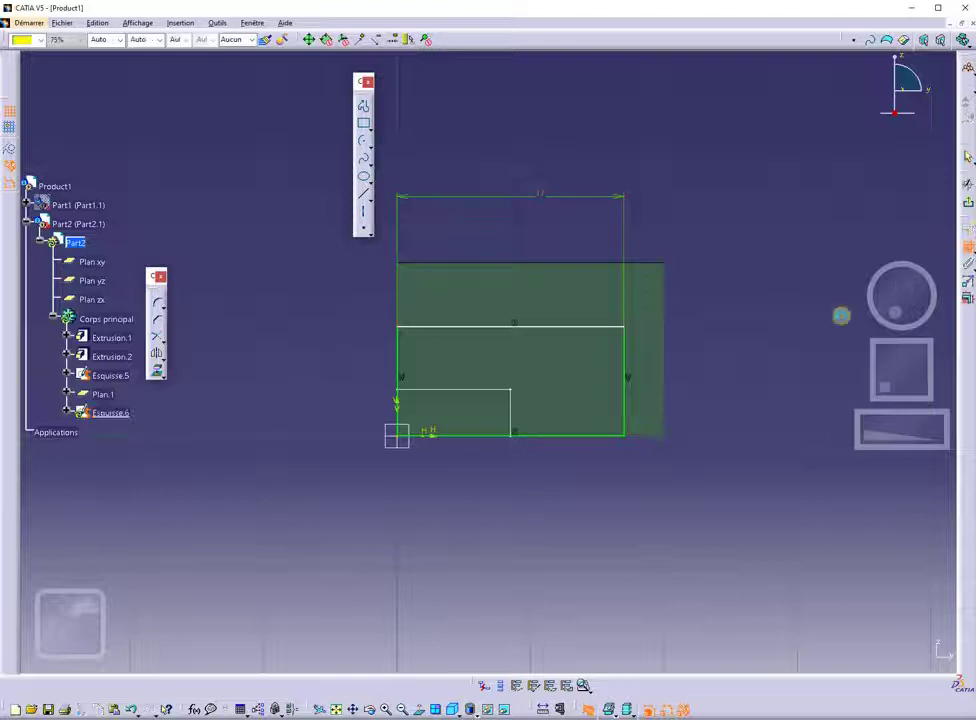
left_click(655, 405)
double_click(729, 401)
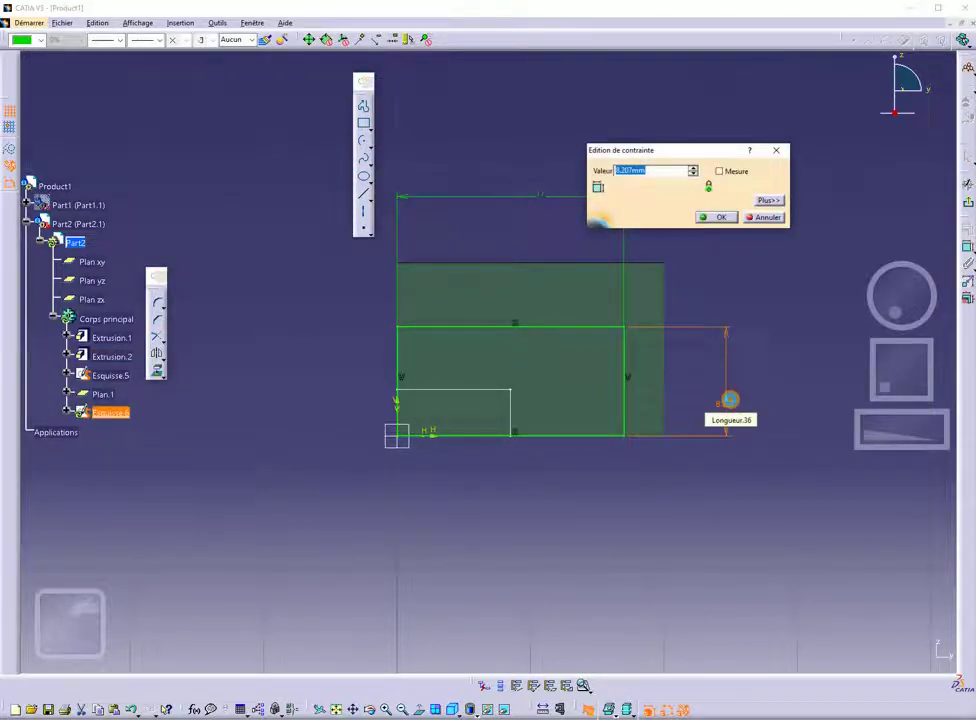
type("7")
key("Return")
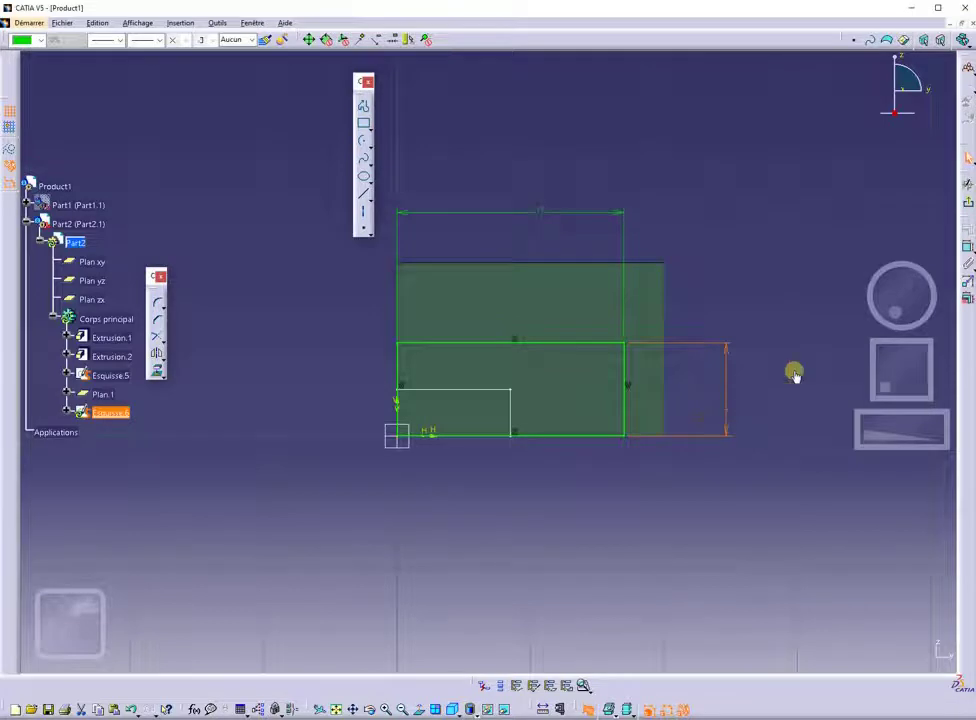
left_click(969, 207)
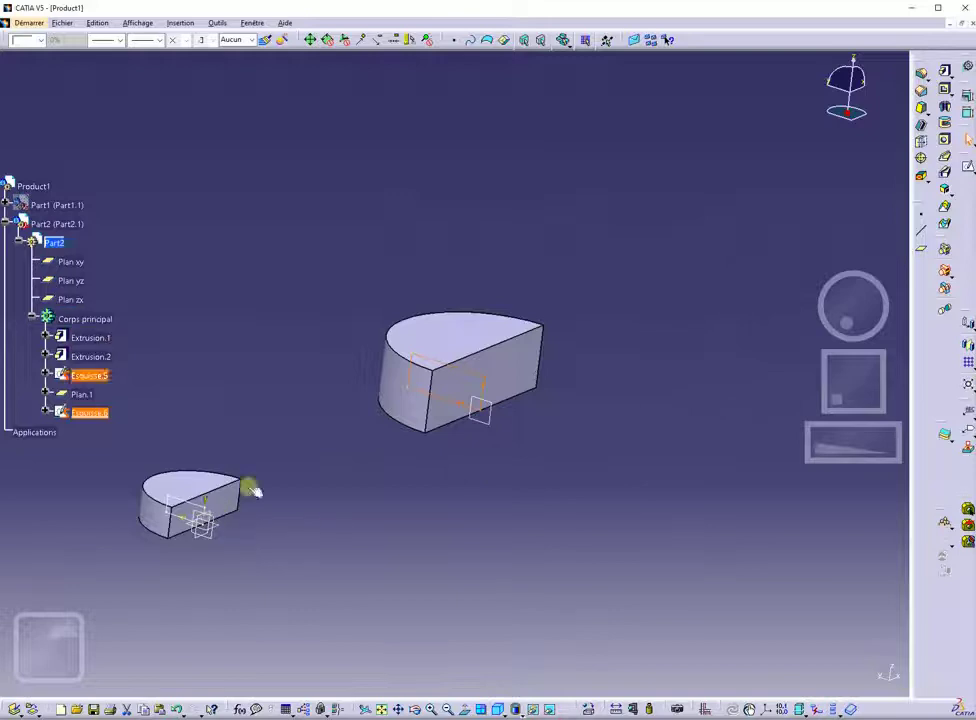
left_click(414, 399)
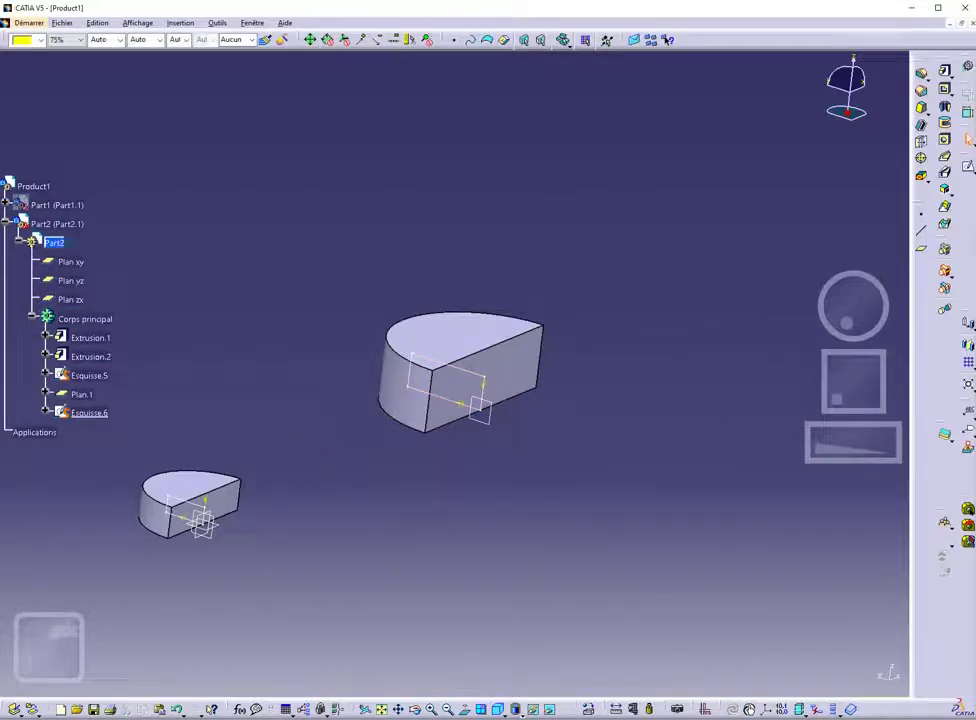
- Create a multi-sections solid between the small boss's rectangle sketch and the large boss's rectangle sketch
left_click(946, 207)
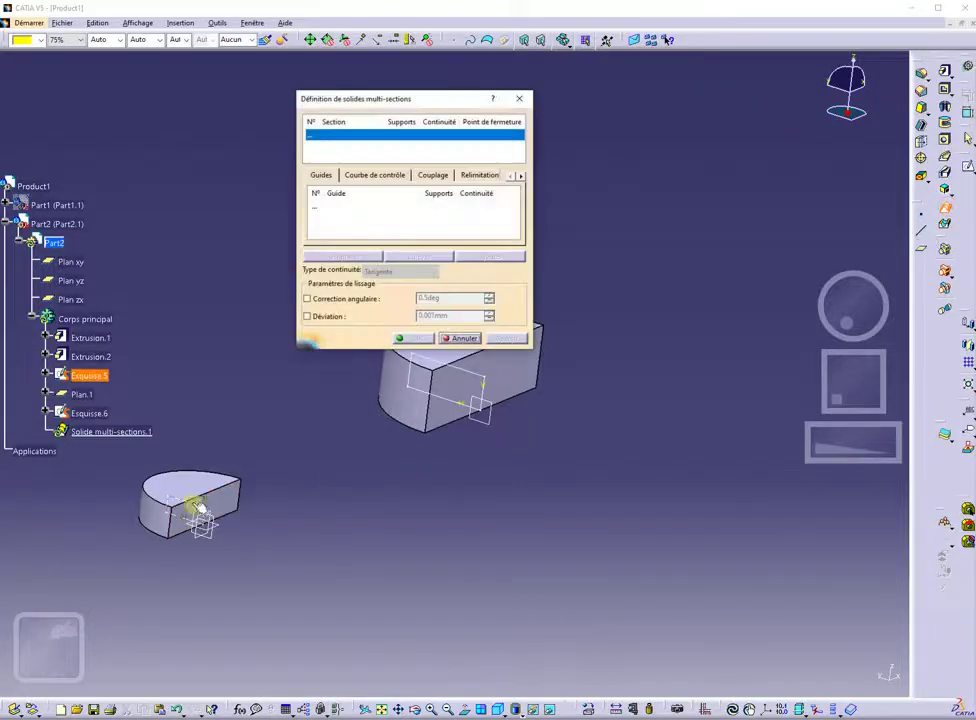
left_click(200, 508)
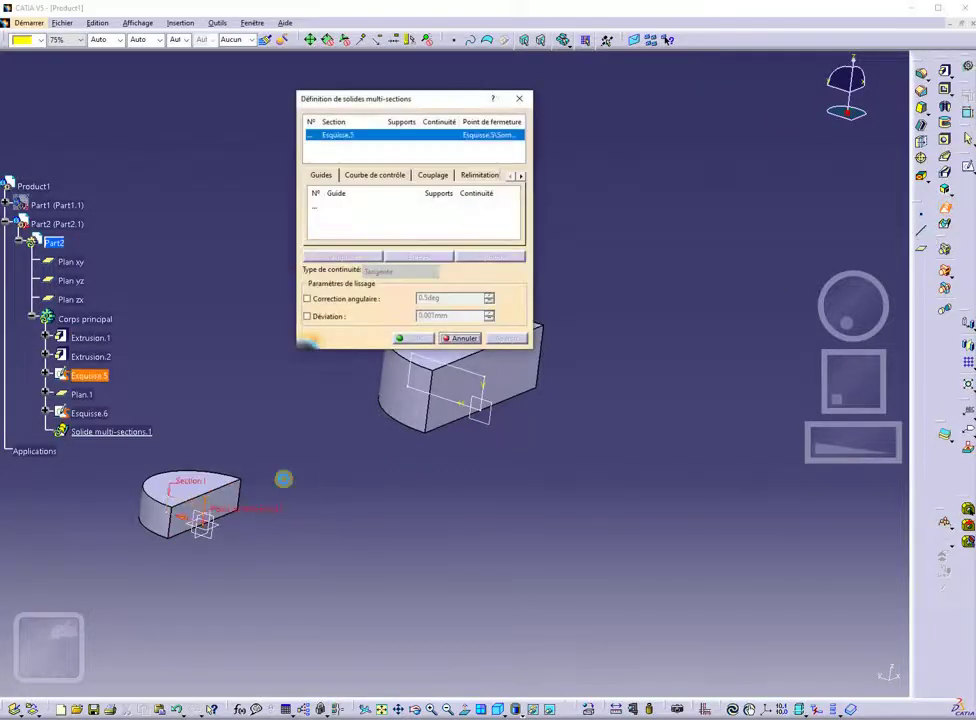
left_click(476, 374)
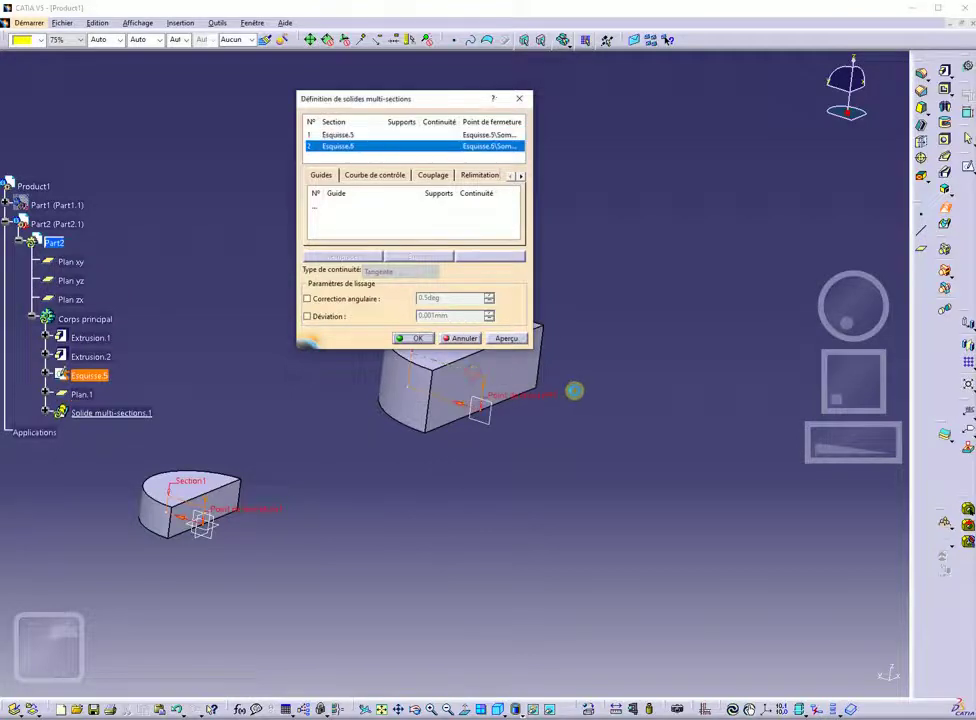
left_click(423, 338)
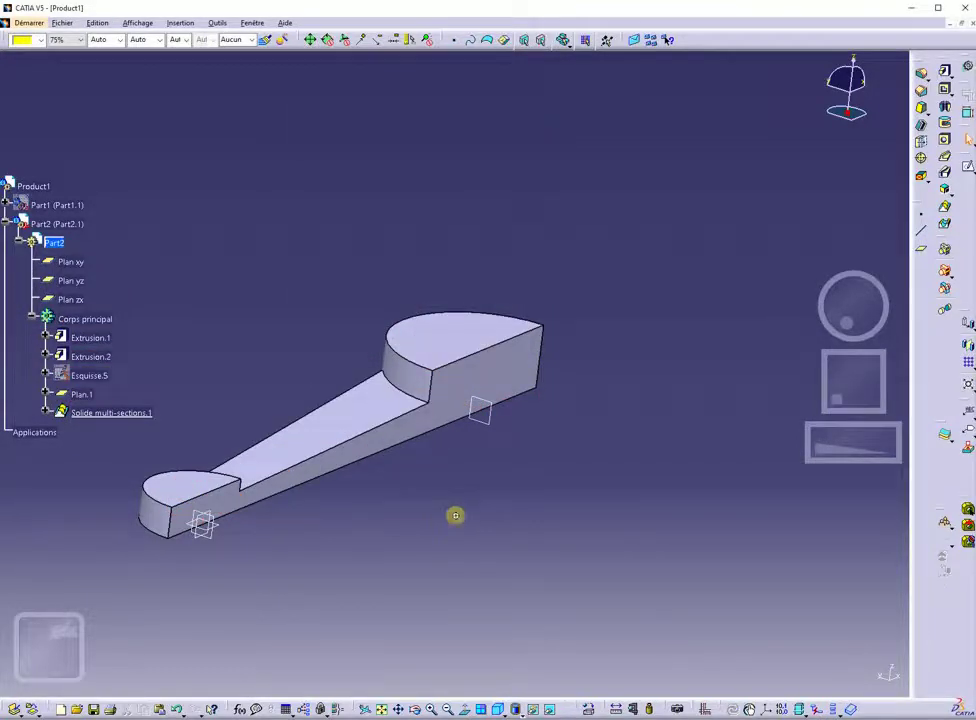
- Draft the outer side faces of both bosses and the arm by 5 degrees, with the flat underside as neutral element and the pull direction reversed
middle_click_drag(455, 515, 708, 483)
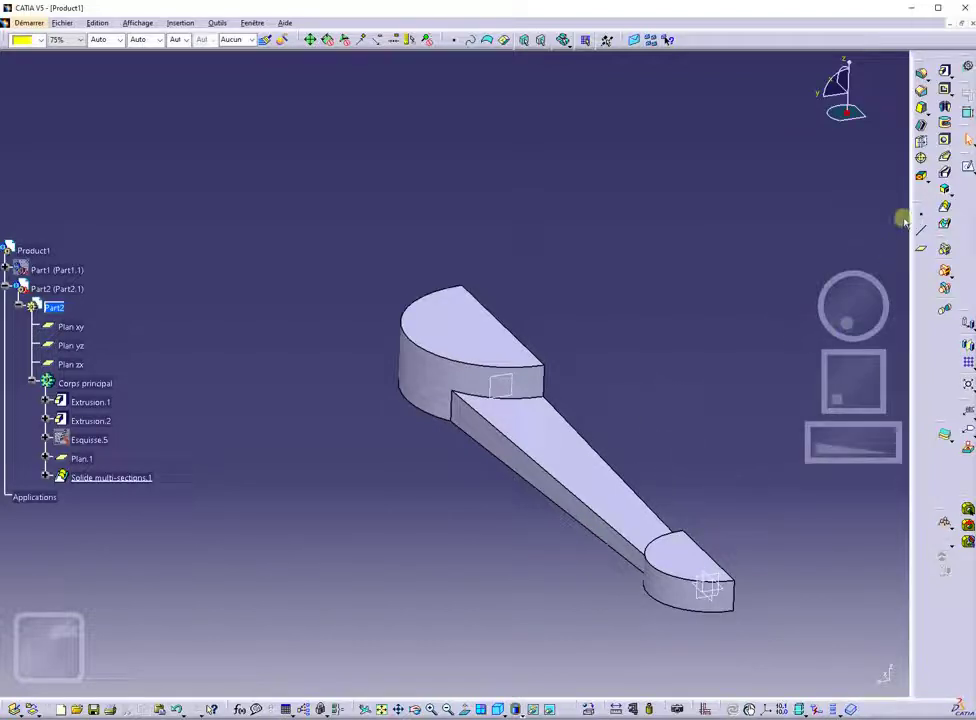
left_click(922, 107)
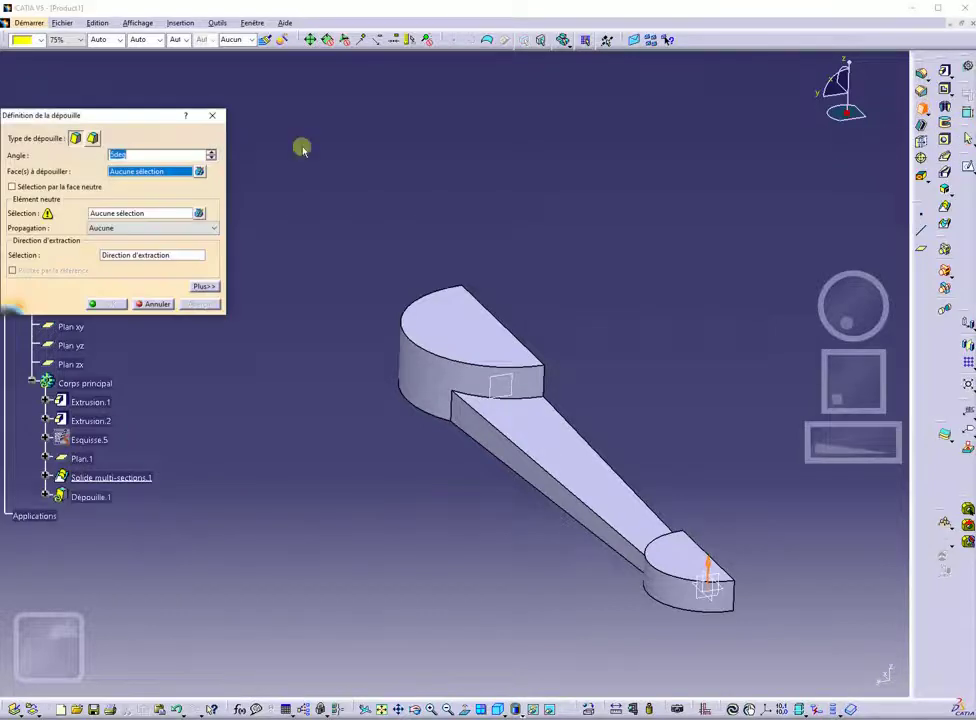
left_click_drag(165, 125, 242, 101)
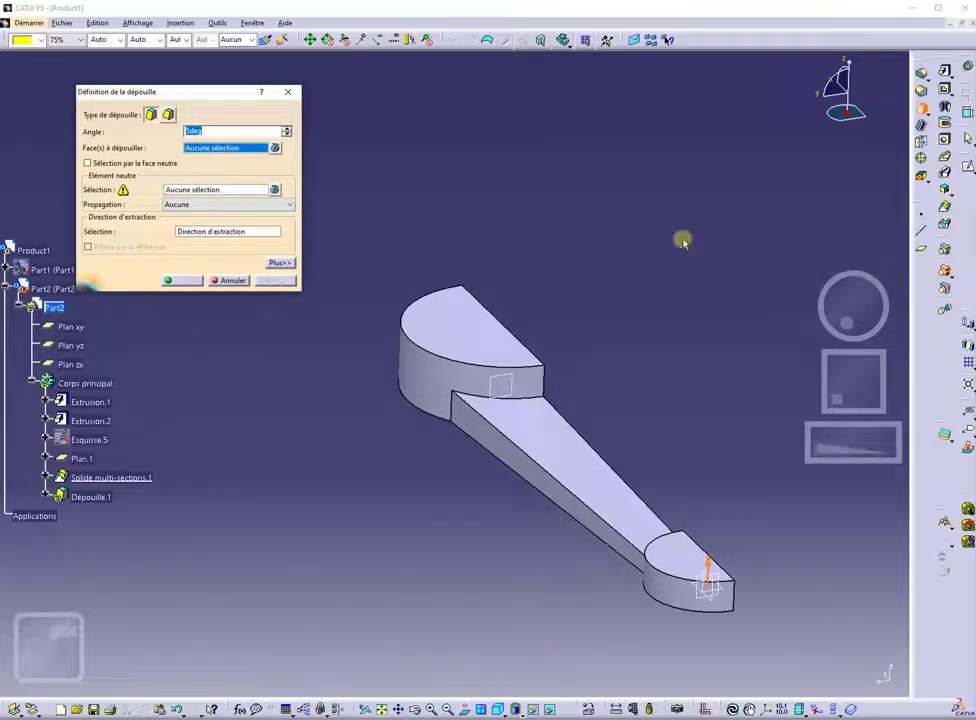
left_click(418, 376)
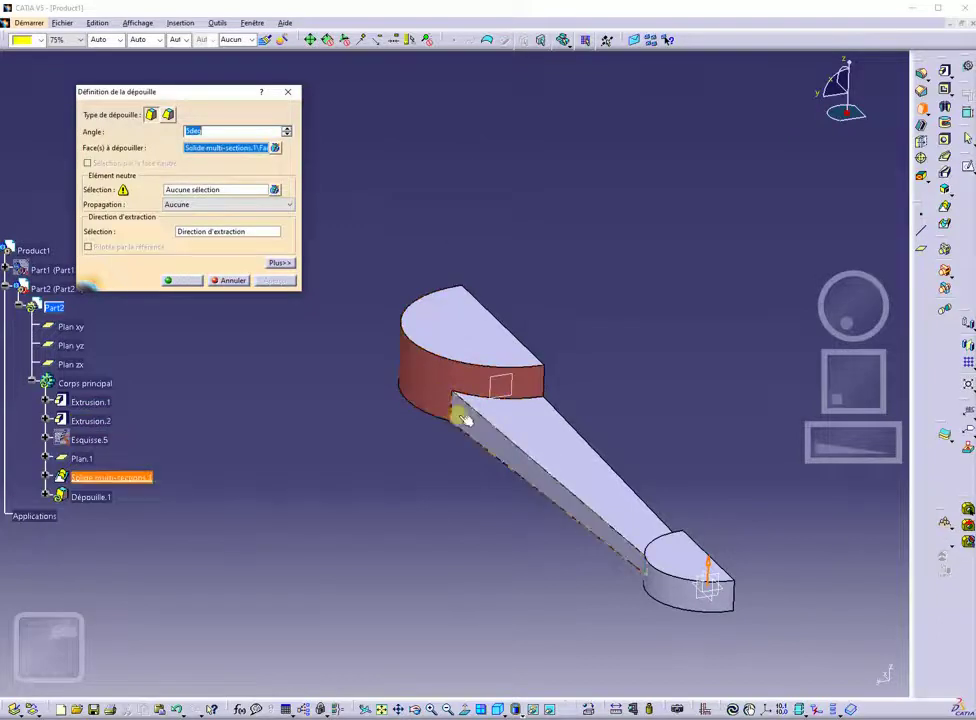
left_click(460, 413)
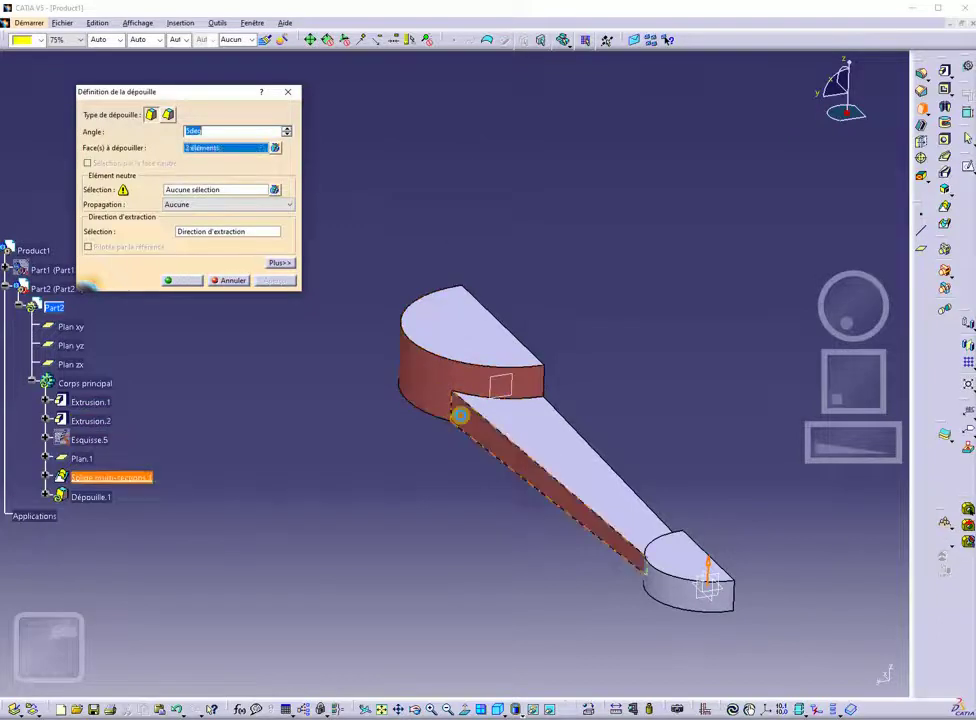
left_click(684, 591)
left_click(192, 191)
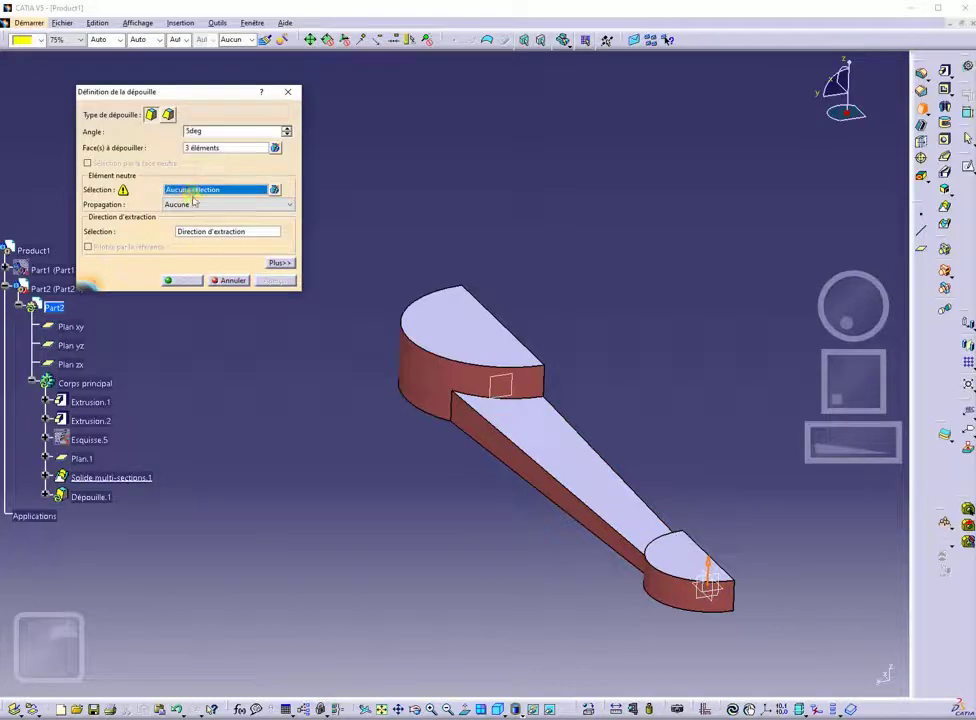
middle_click_drag(229, 352, 442, 78)
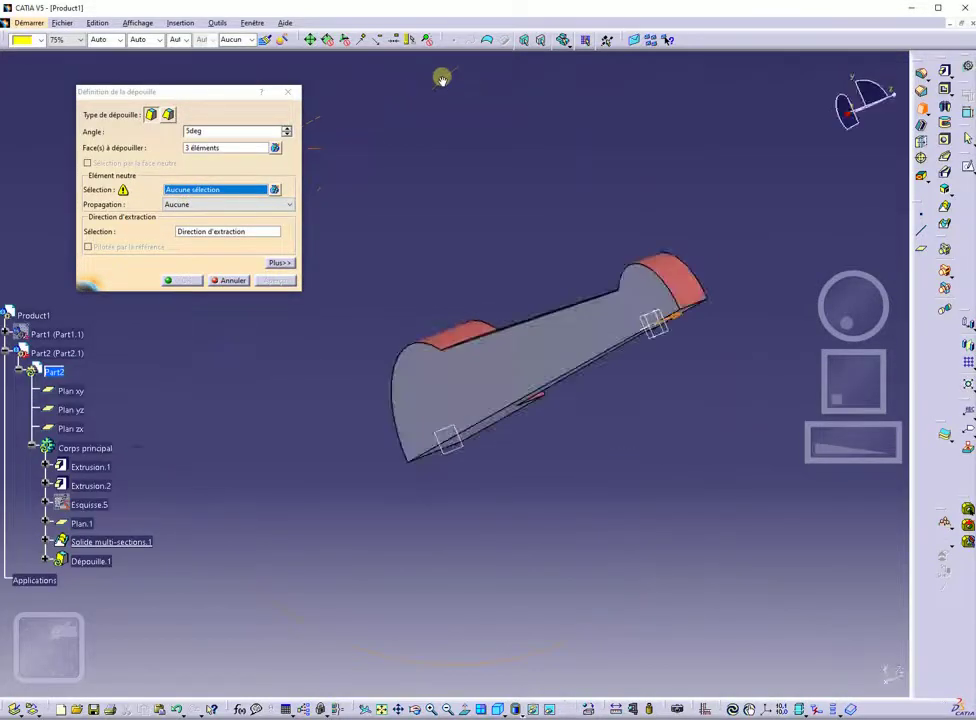
left_click(440, 377)
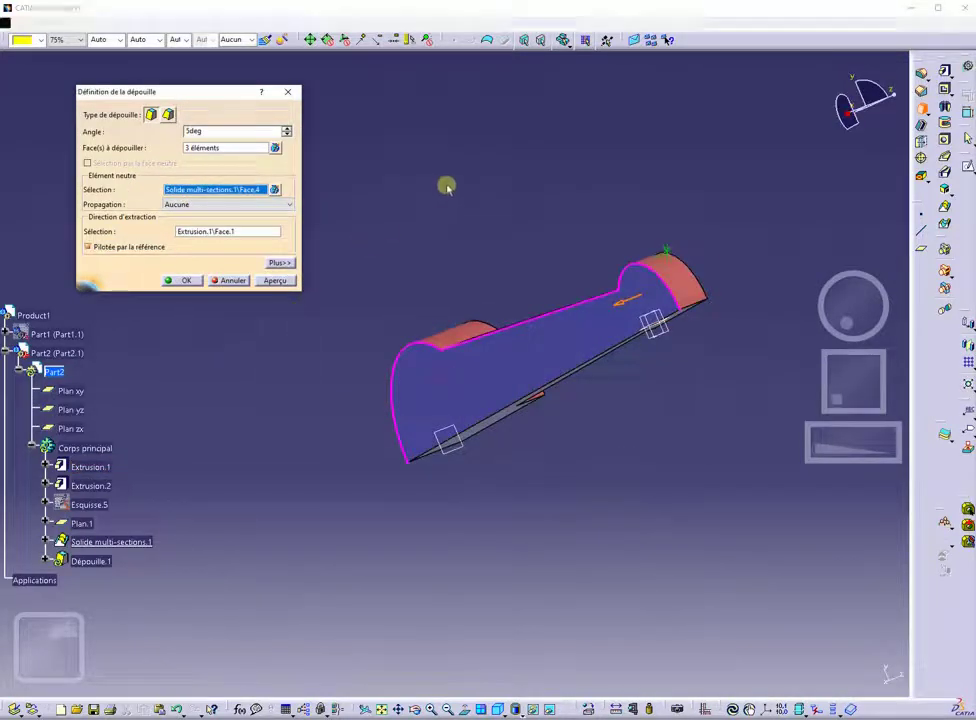
middle_click_drag(447, 185, 405, 368)
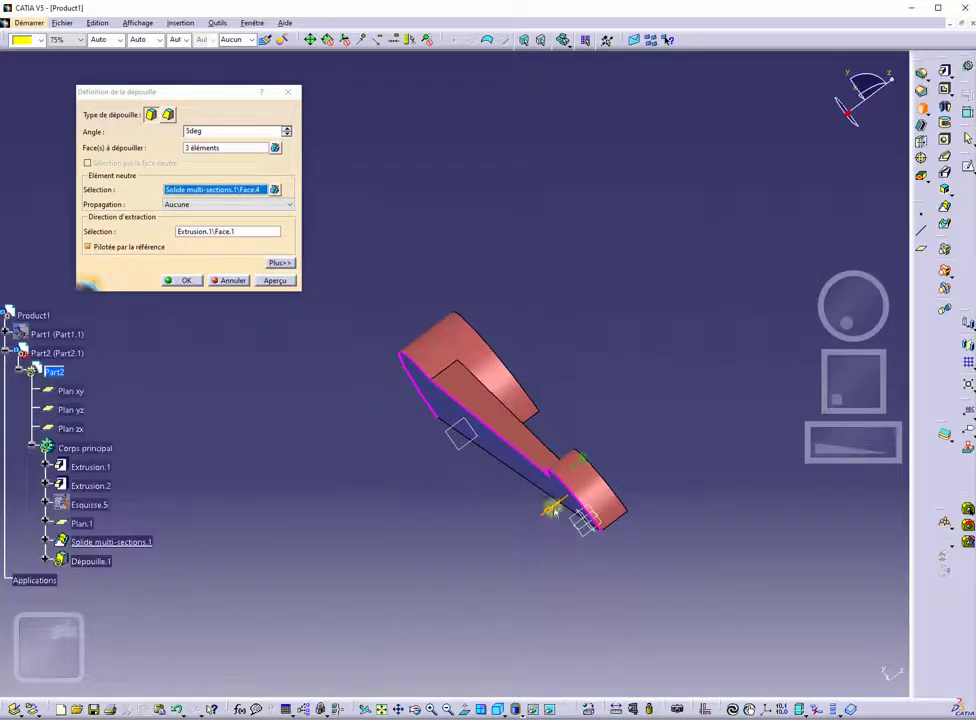
left_click(552, 511)
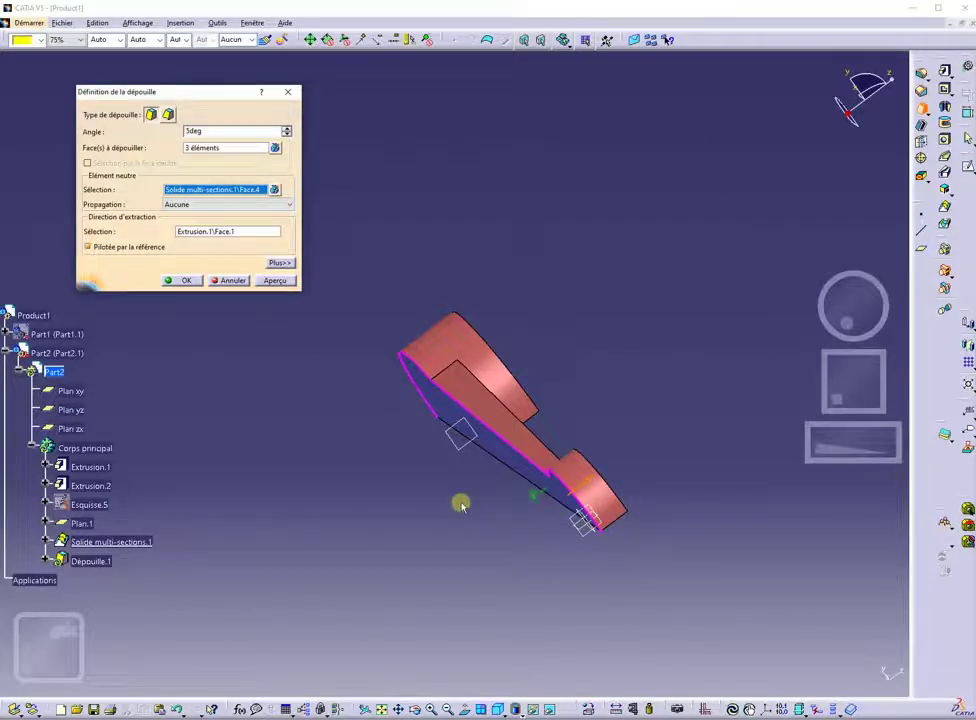
left_click(190, 281)
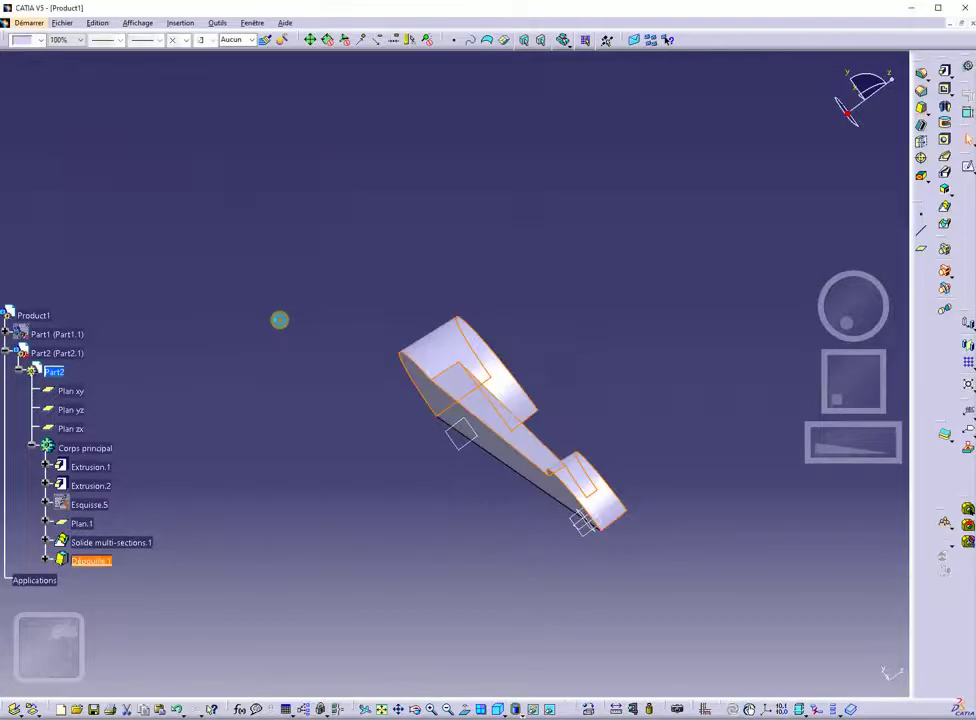
- Fillet the arm's long upper outer edge between the two bosses with a 4 mm radius
middle_click_drag(338, 316, 690, 248)
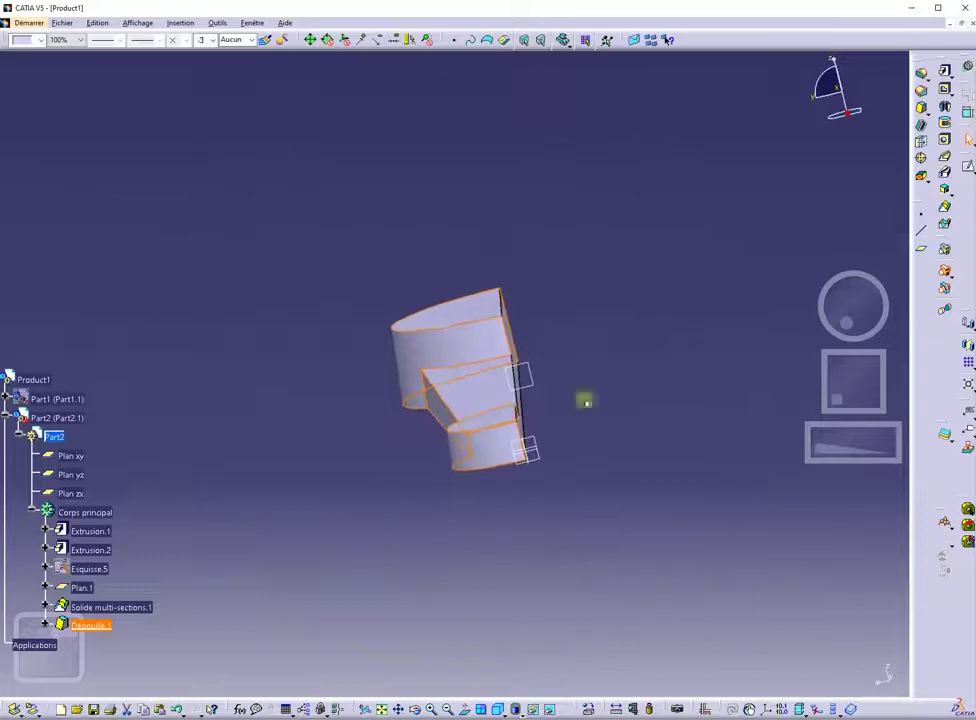
scroll(502, 530, "up", 1)
middle_click_drag(499, 525, 491, 498)
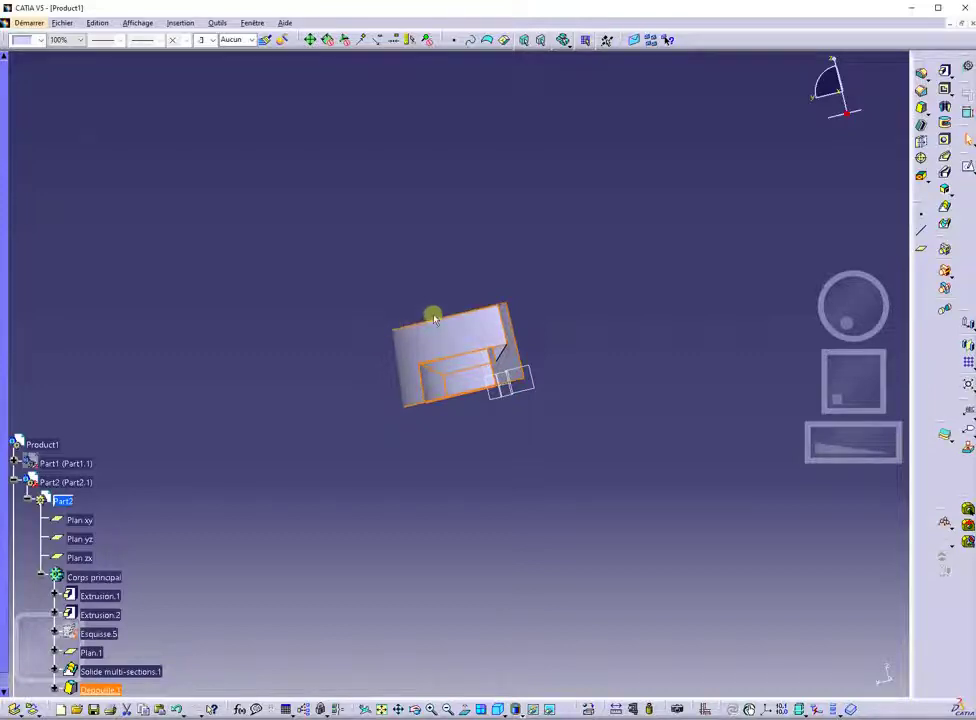
middle_click_drag(354, 341, 471, 491)
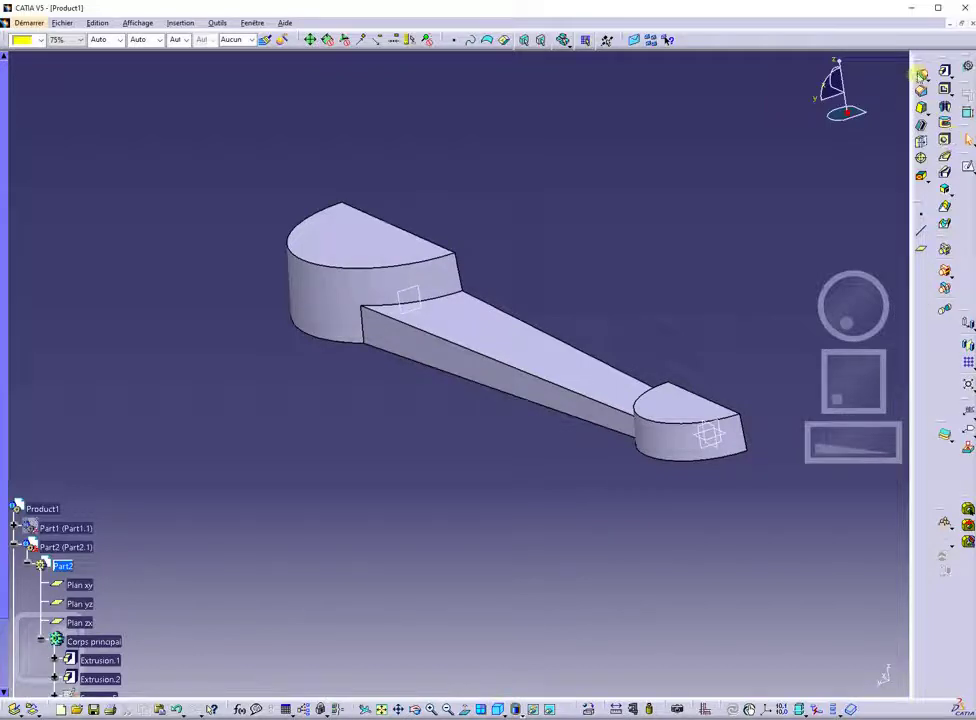
left_click(920, 75)
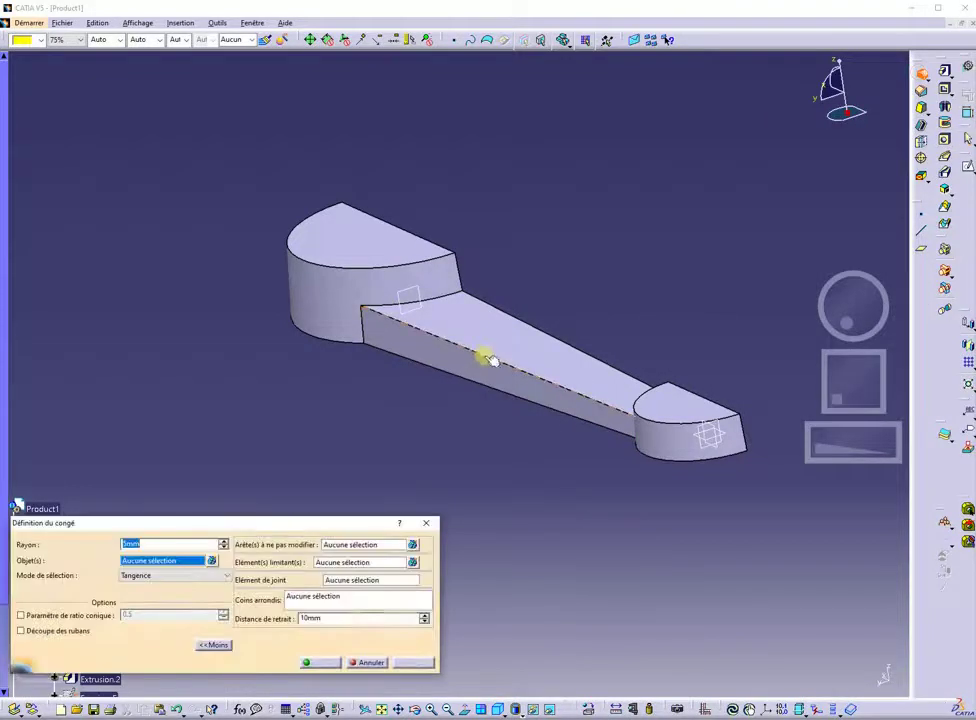
left_click(488, 359)
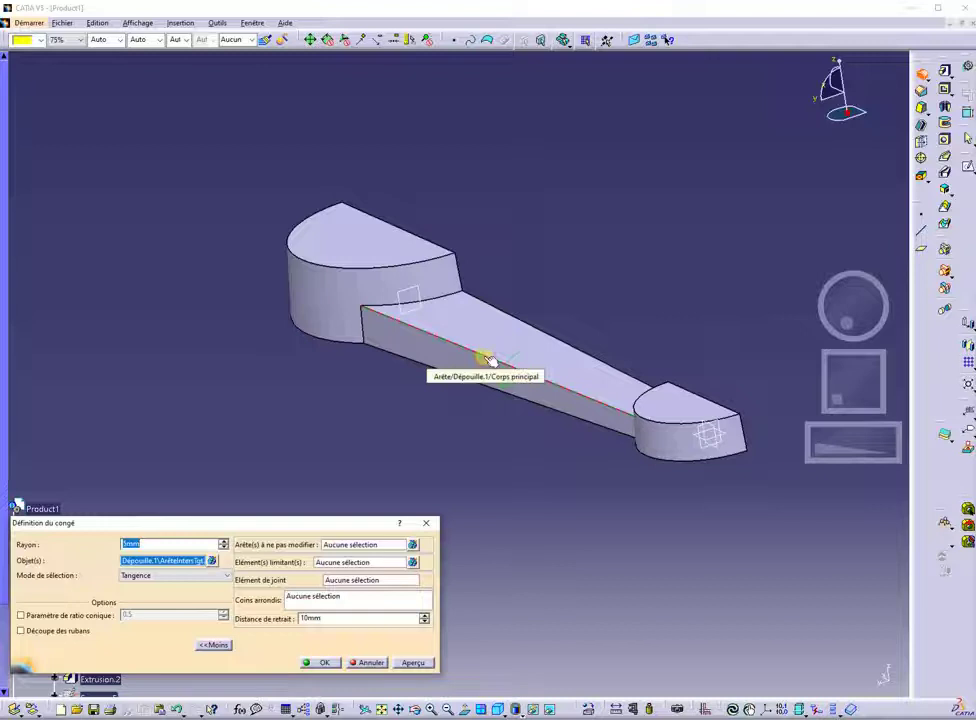
key("Return")
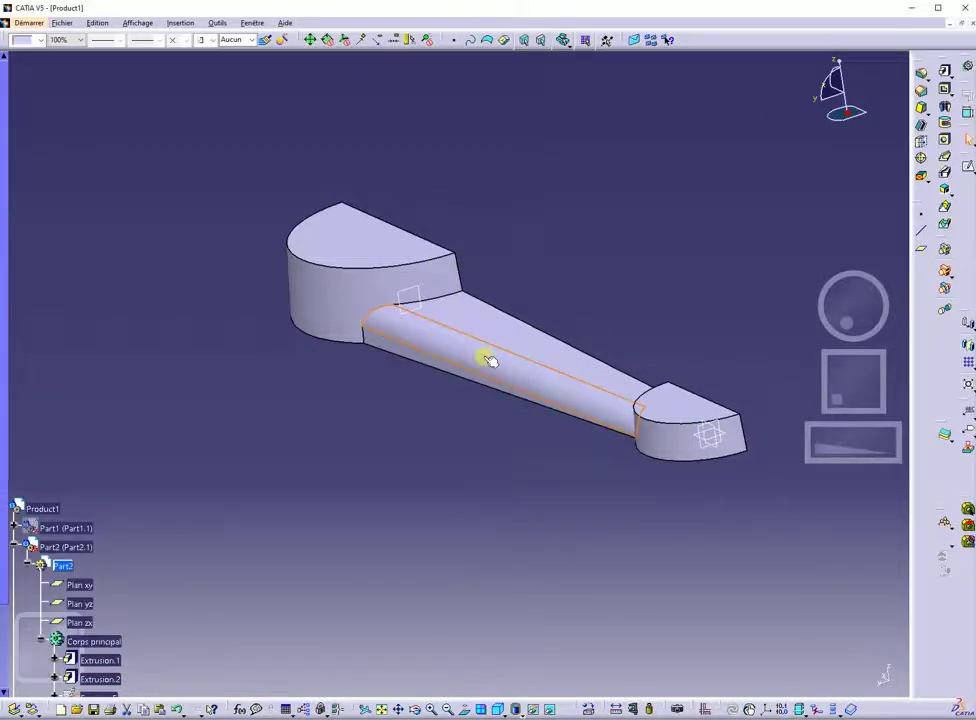
- Fillet the edge where the arm meets the large boss with a 6 mm radius
left_click(922, 75)
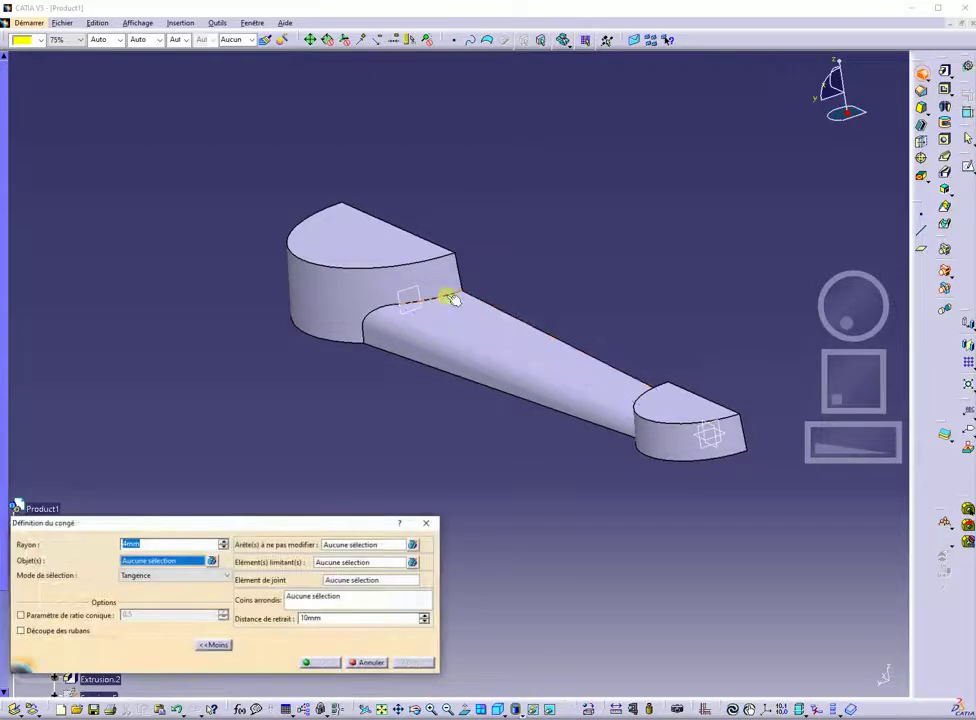
left_click(446, 296)
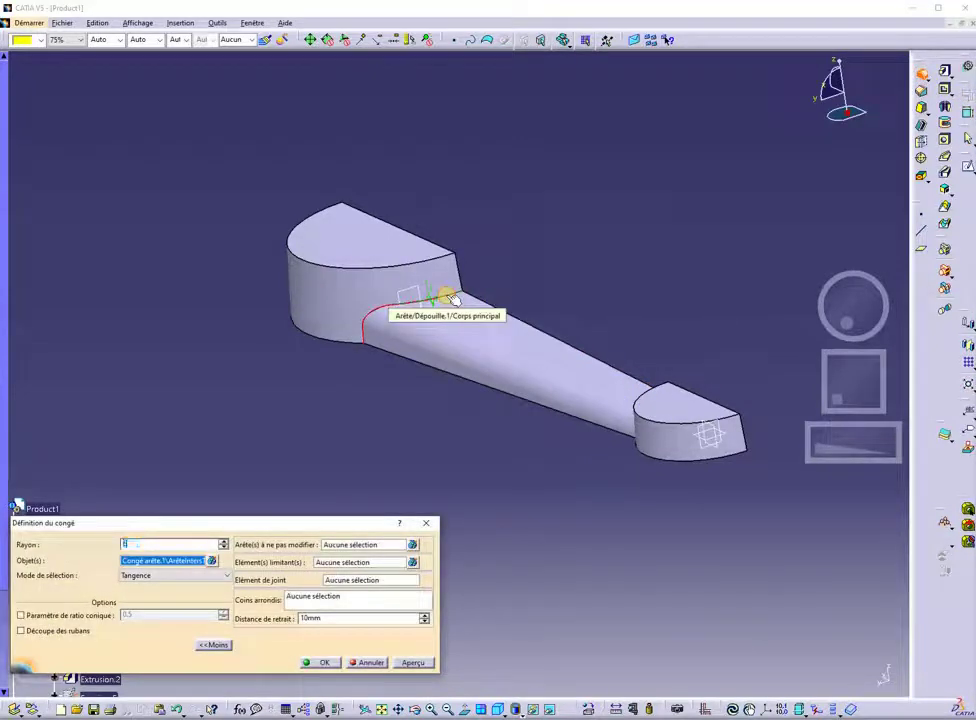
key("Return")
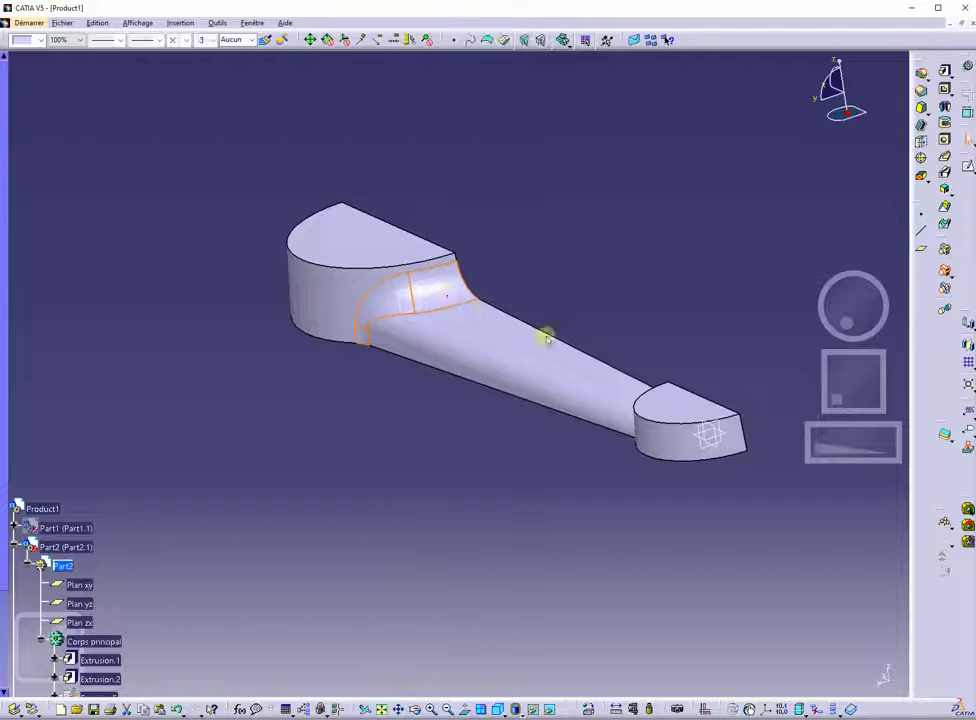
- Fillet the edge where the arm meets the small boss
middle_click_drag(440, 486, 637, 428)
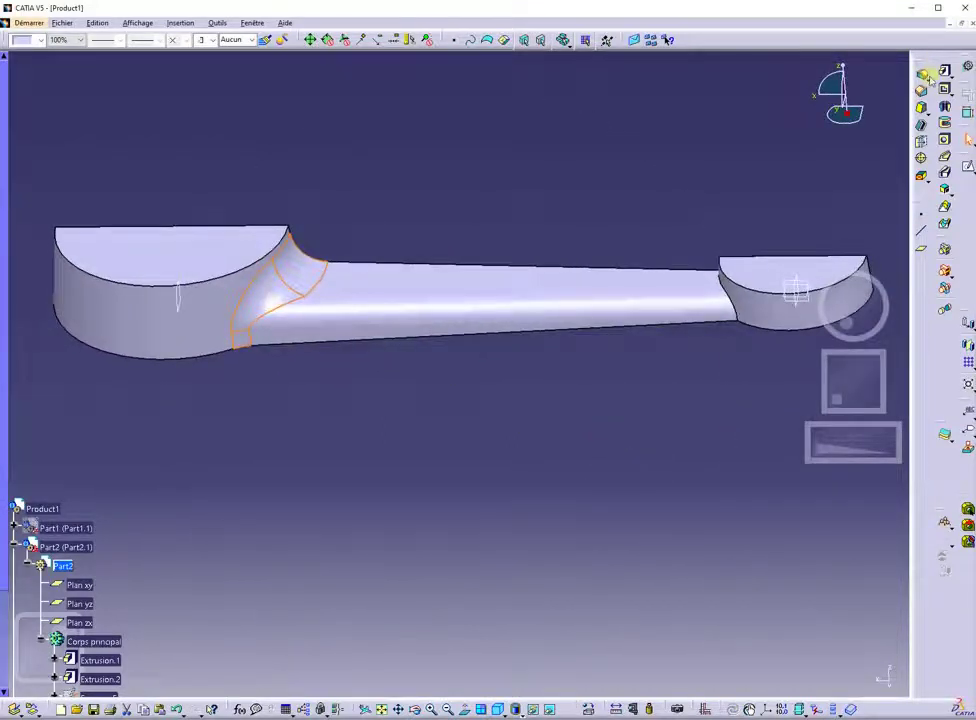
left_click(922, 74)
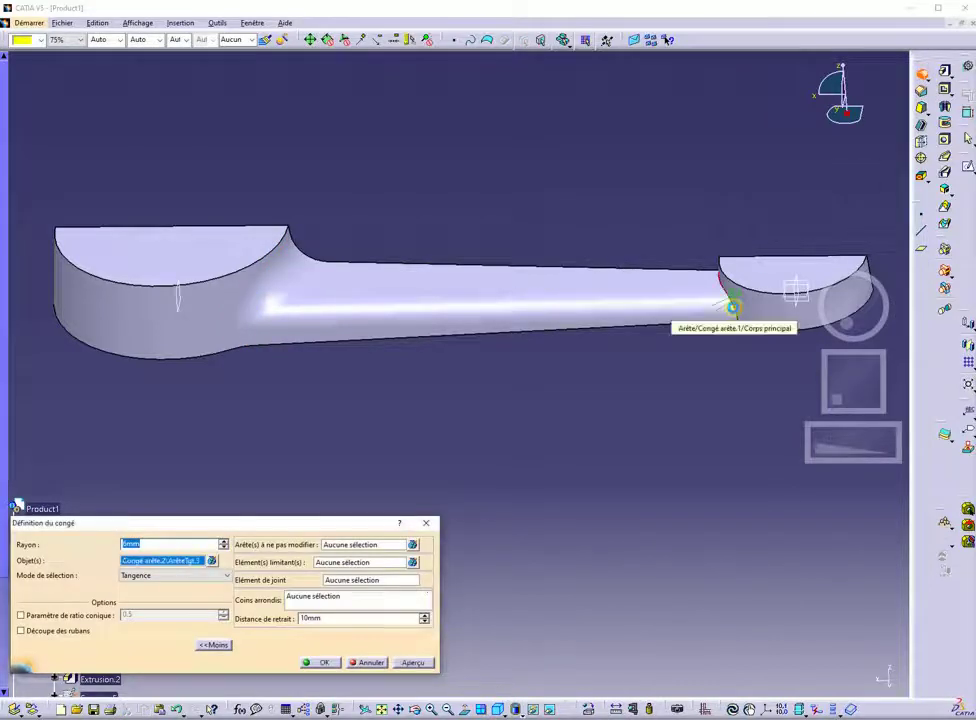
key("Return")
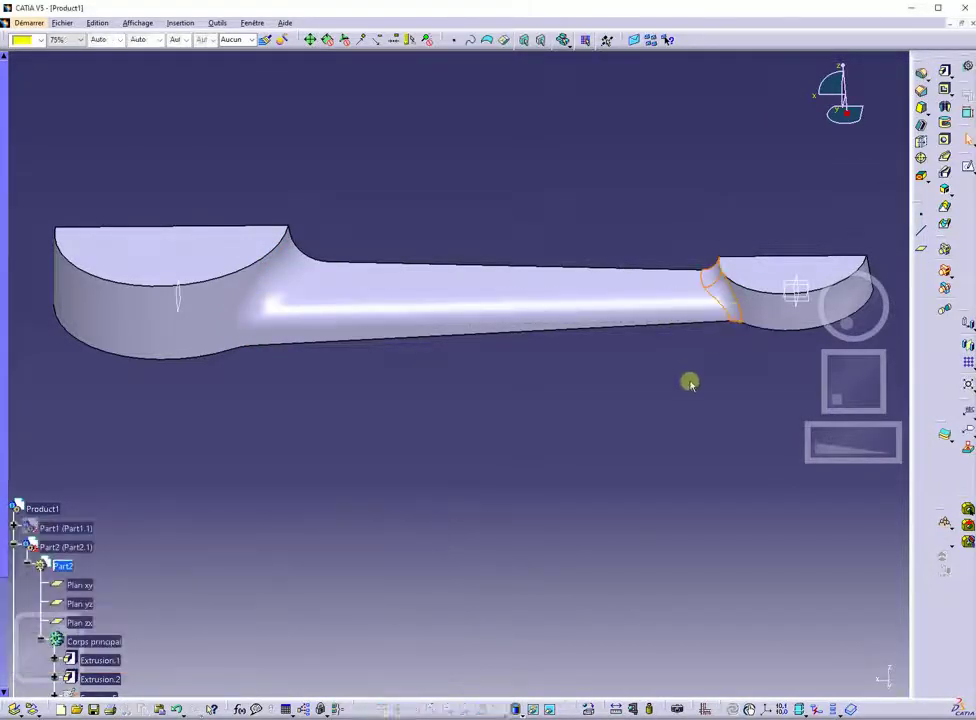
left_click(690, 383)
- Start a pocket and open a new sketch on the xy plane for its profile
middle_click_drag(735, 407, 650, 355)
middle_click_drag(312, 322, 393, 490)
middle_click_drag(643, 537, 523, 609)
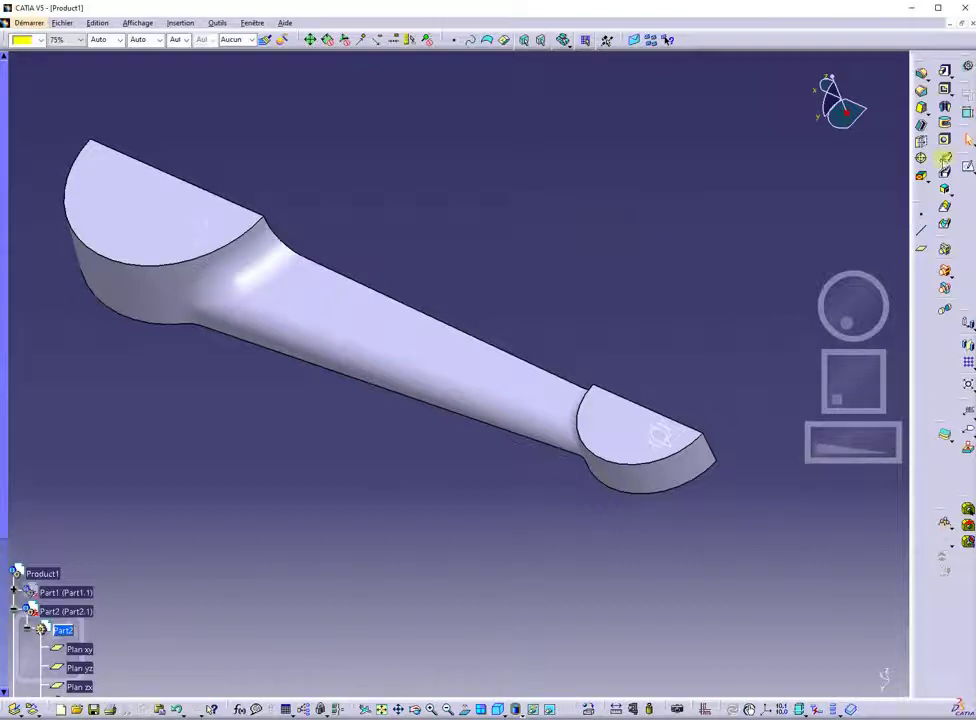
left_click(945, 91)
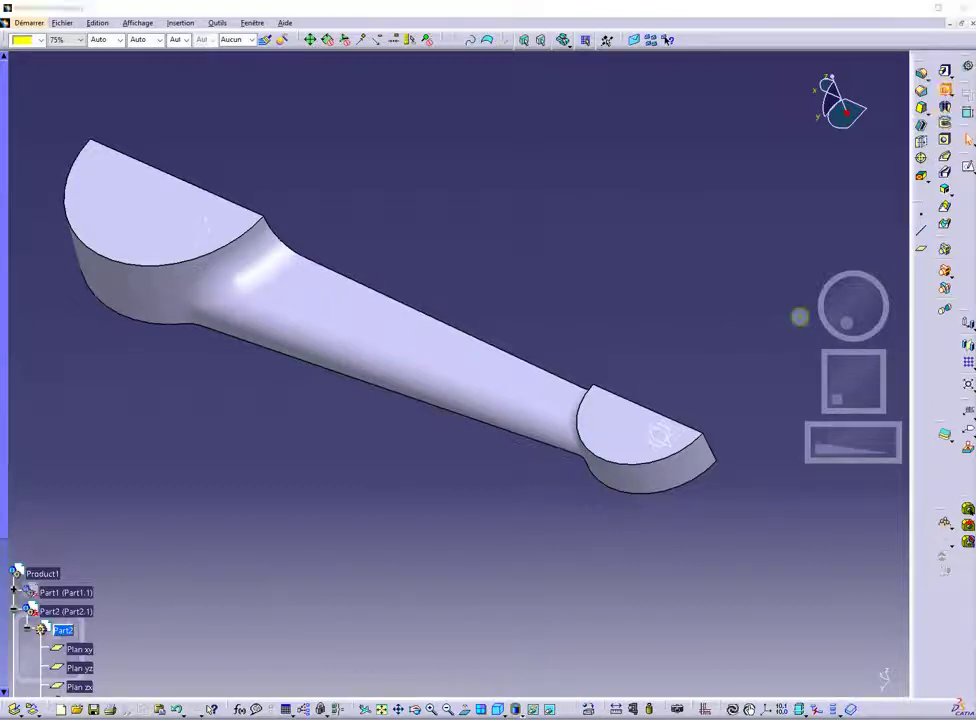
middle_click_drag(688, 532, 466, 526)
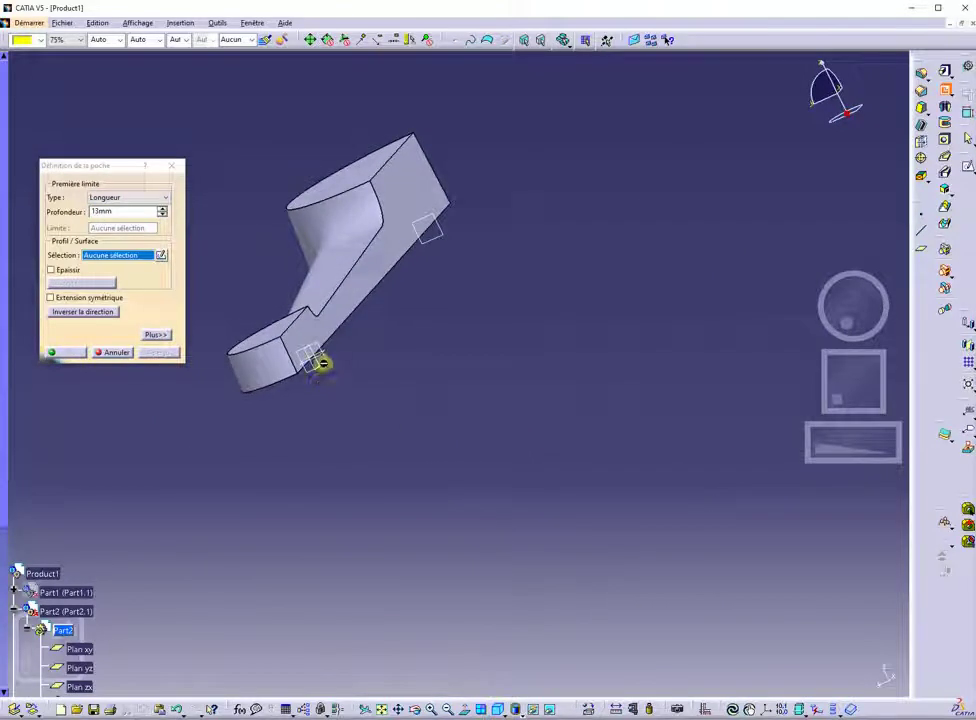
middle_click_drag(532, 427, 571, 449)
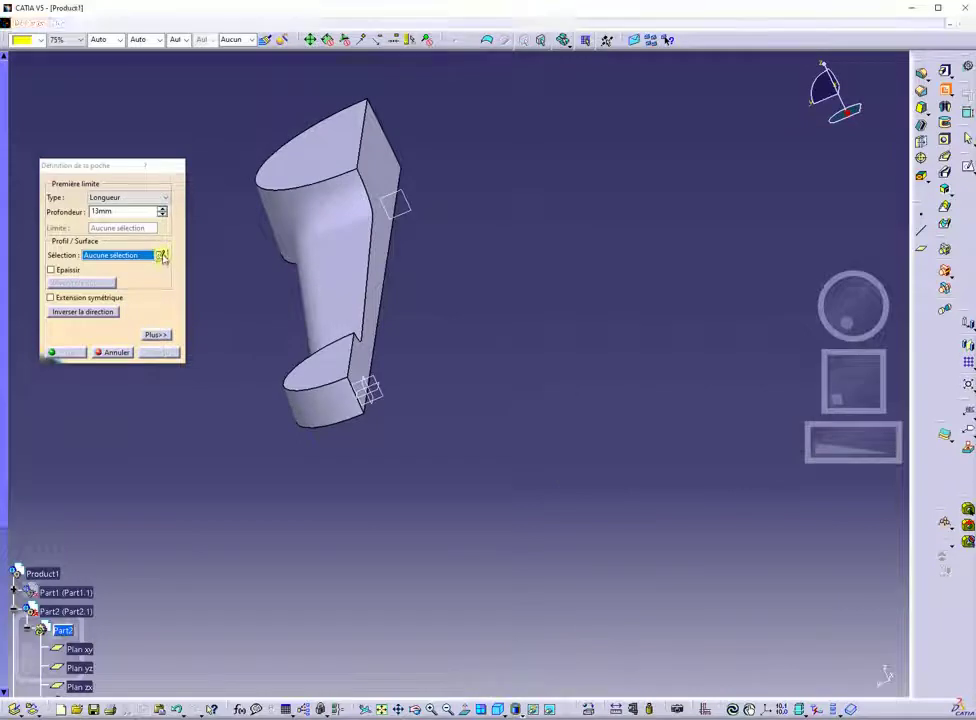
left_click(162, 257)
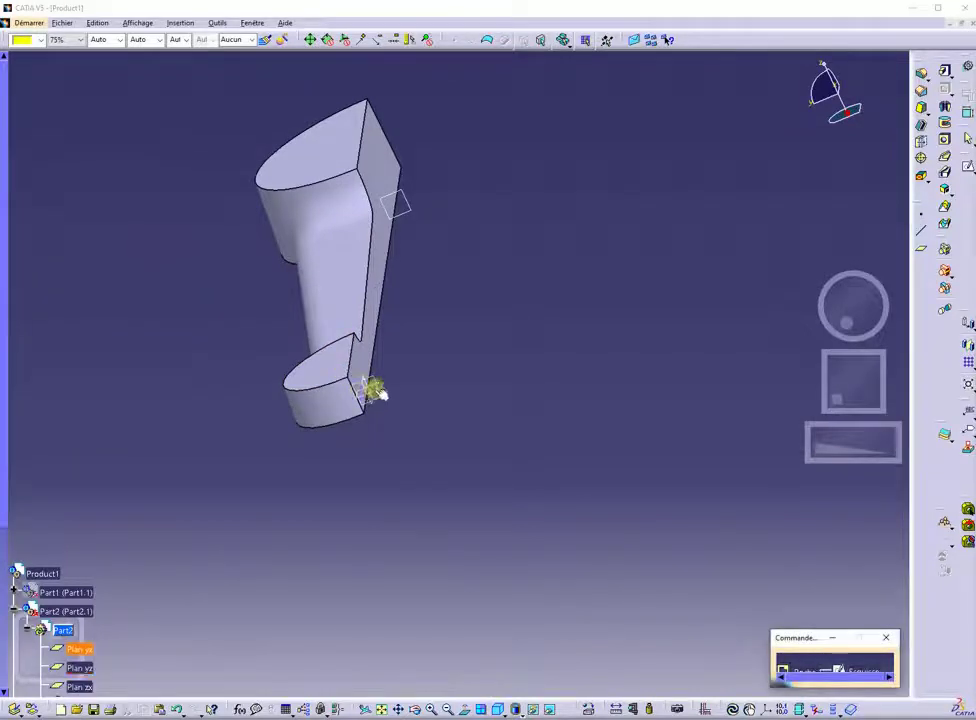
left_click(372, 390)
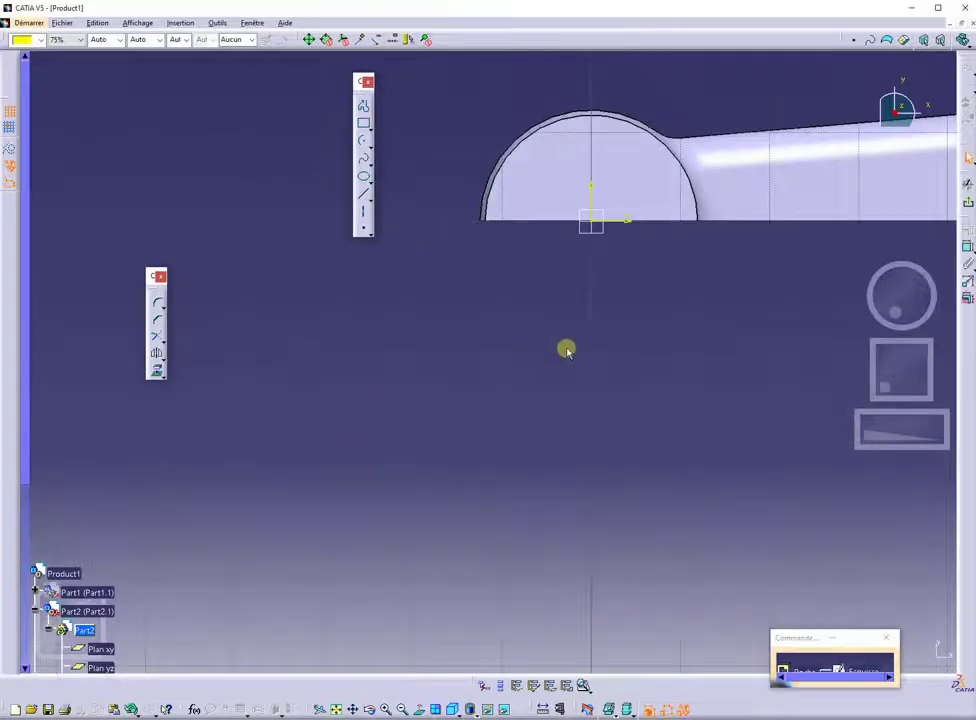
- Sketch a circle about 11.8 mm in diameter centred on the sketch origin in the small boss
left_click(369, 146)
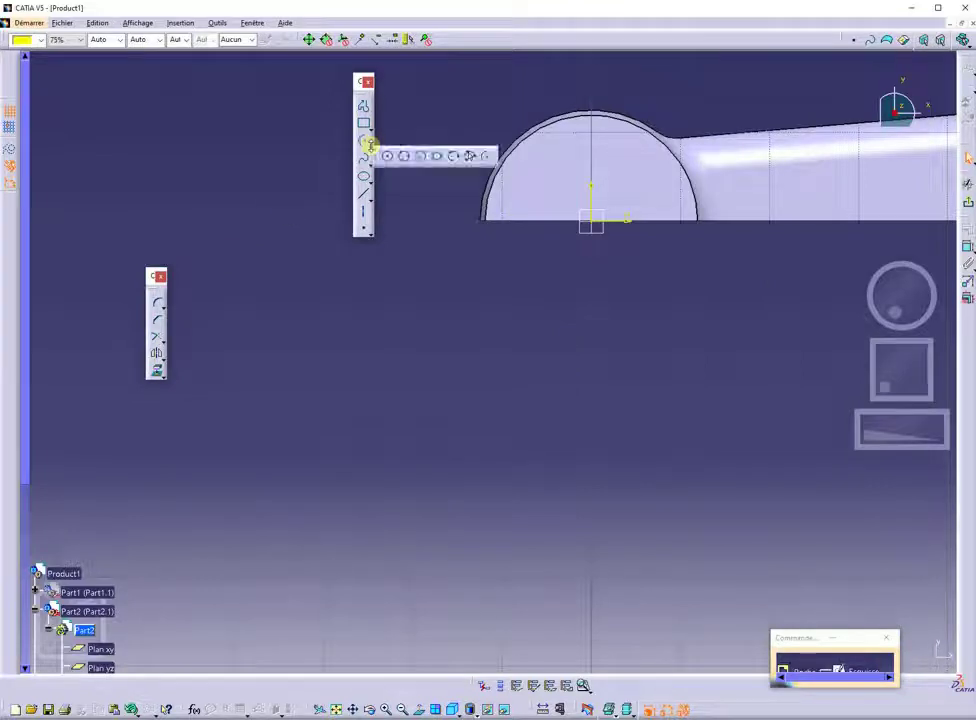
left_click(387, 156)
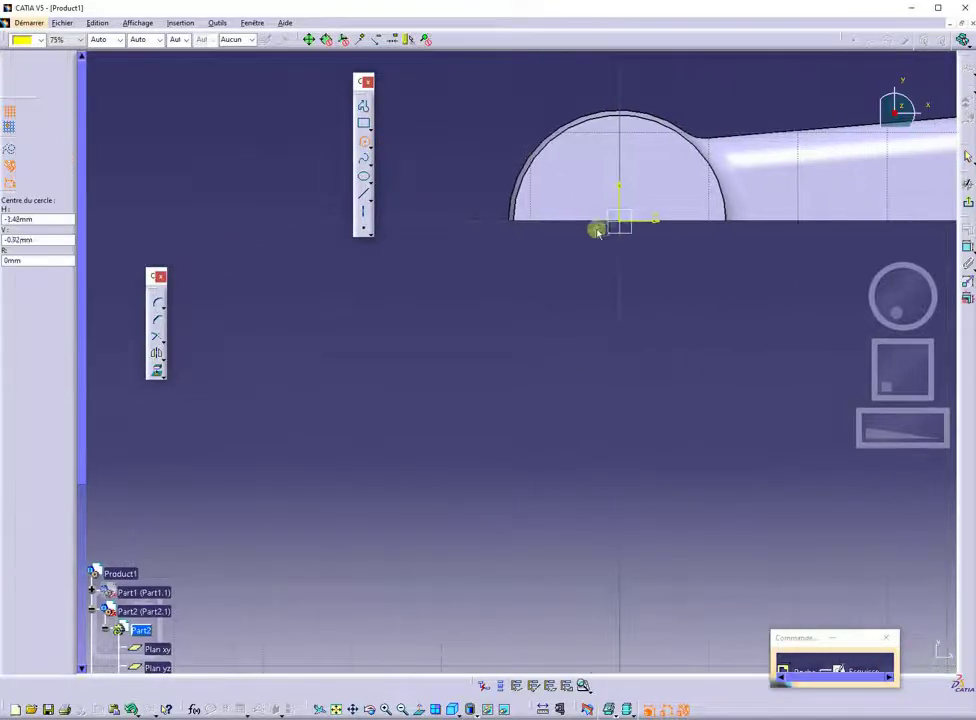
left_click(620, 222)
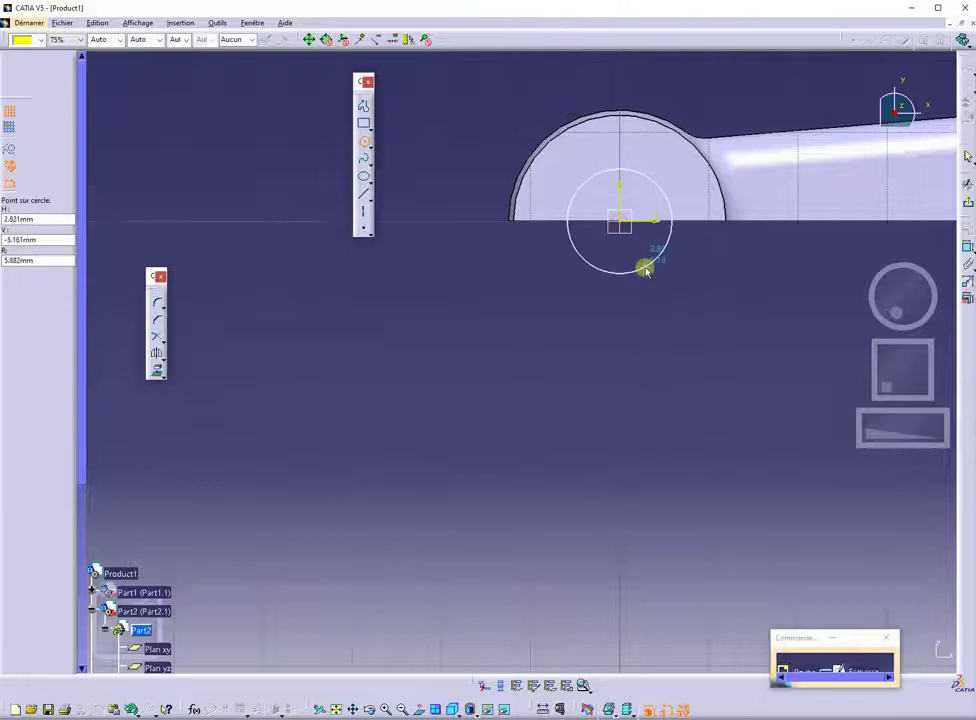
left_click(645, 266)
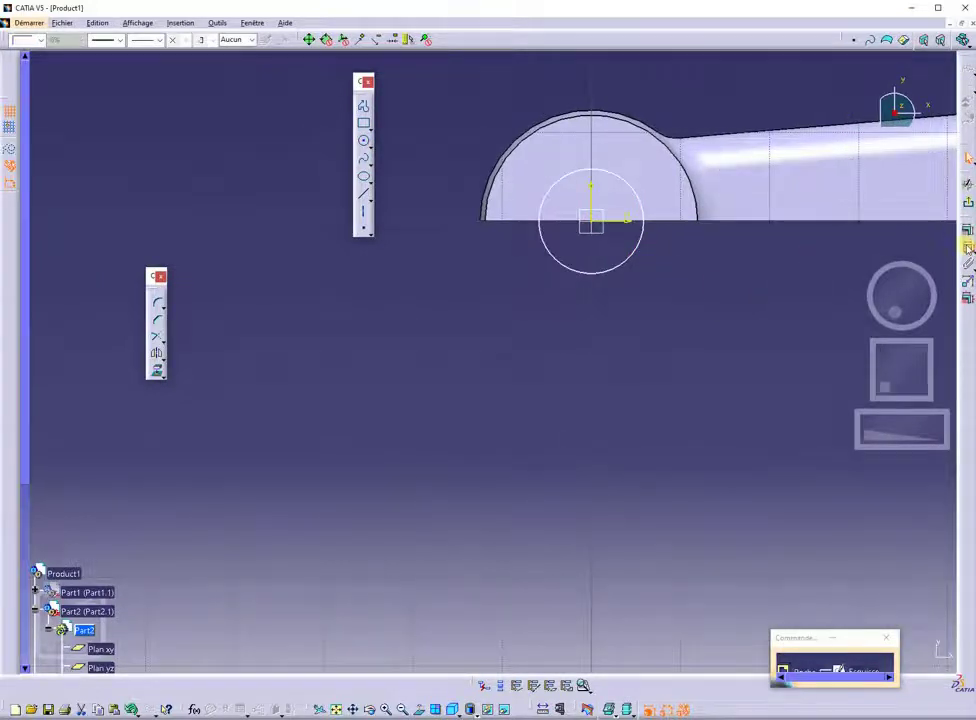
- Dimension the small boss circle's diameter and set it to 12 mm
left_click(968, 248)
left_click(628, 258)
left_click(658, 298)
double_click(658, 298)
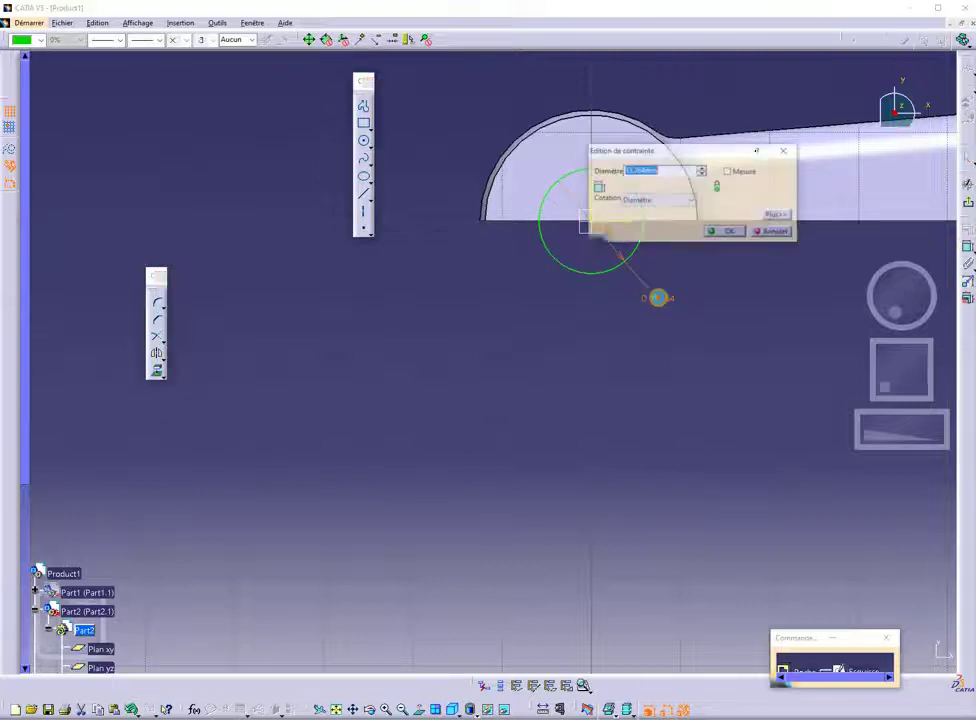
type("12")
key("Return")
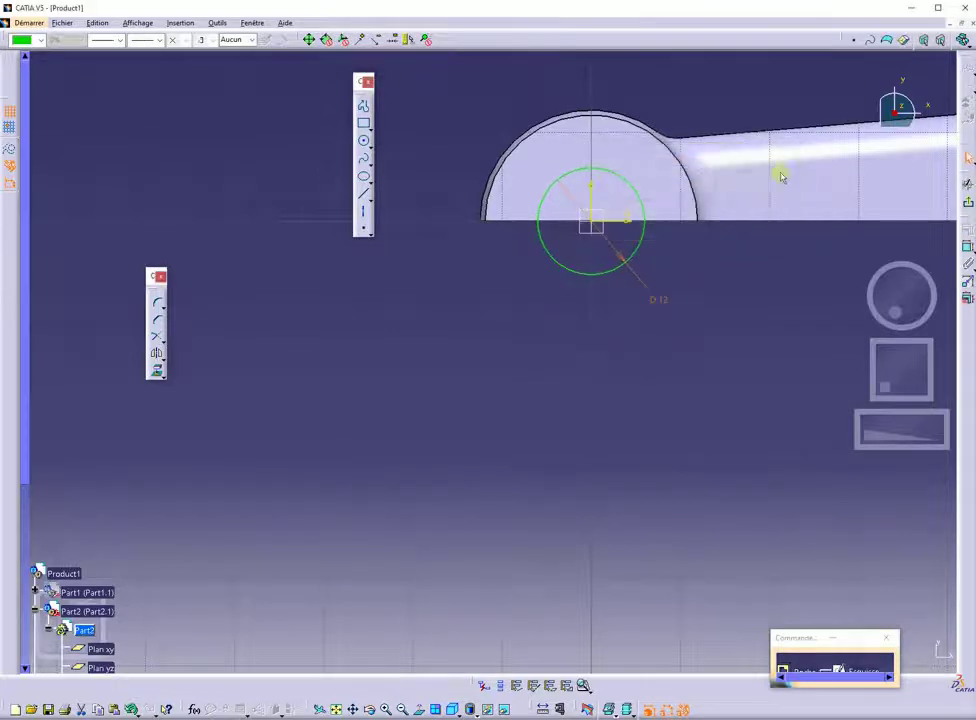
- Sketch a second circle in the large boss, centred on the horizontal axis about 96 mm from the origin
middle_click_drag(428, 360, 503, 468)
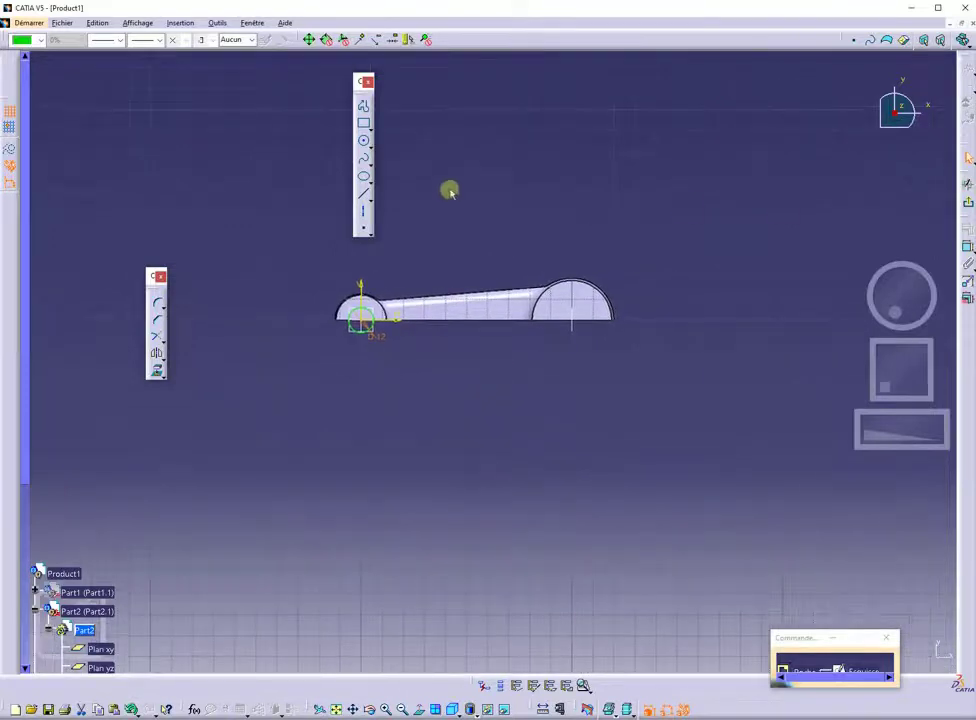
left_click(365, 143)
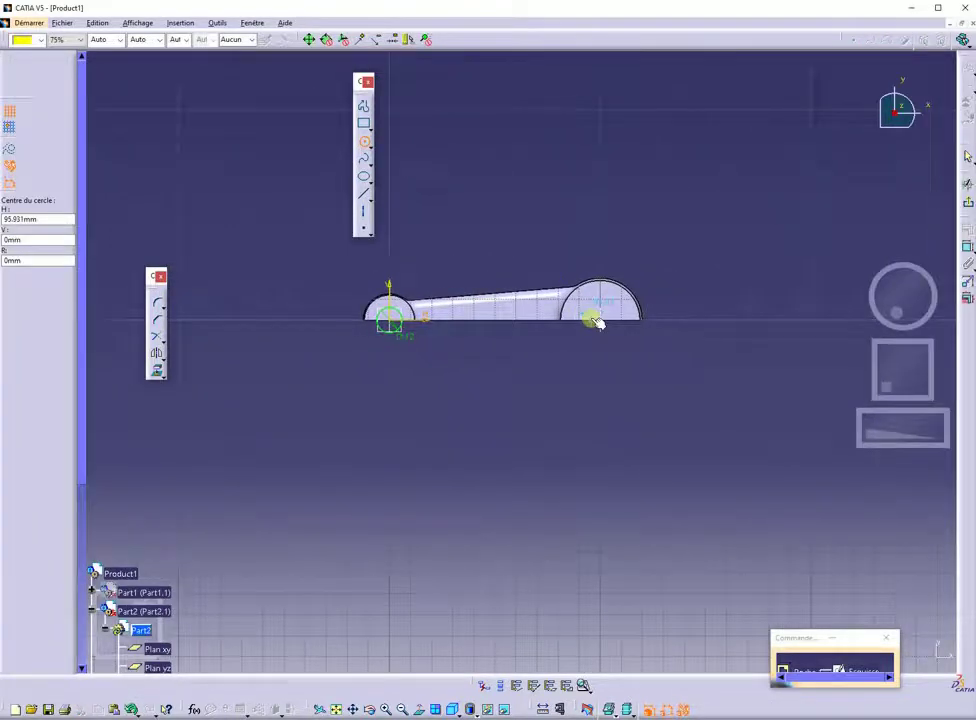
left_click(595, 320)
left_click(606, 335)
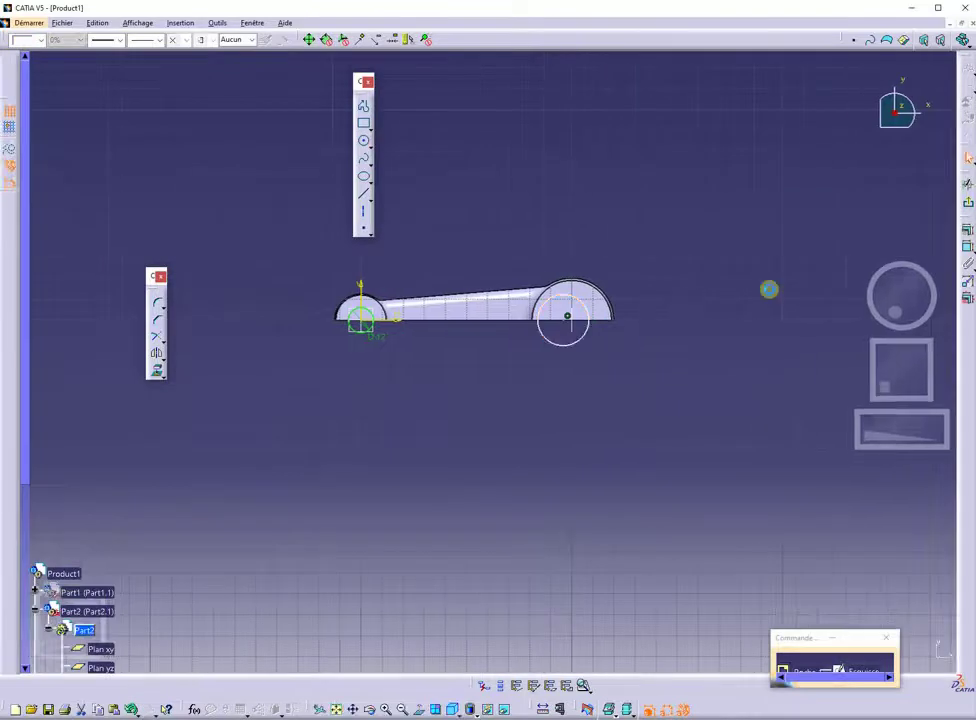
- Dimension the large boss circle's diameter and set it to 22 mm
left_click(968, 250)
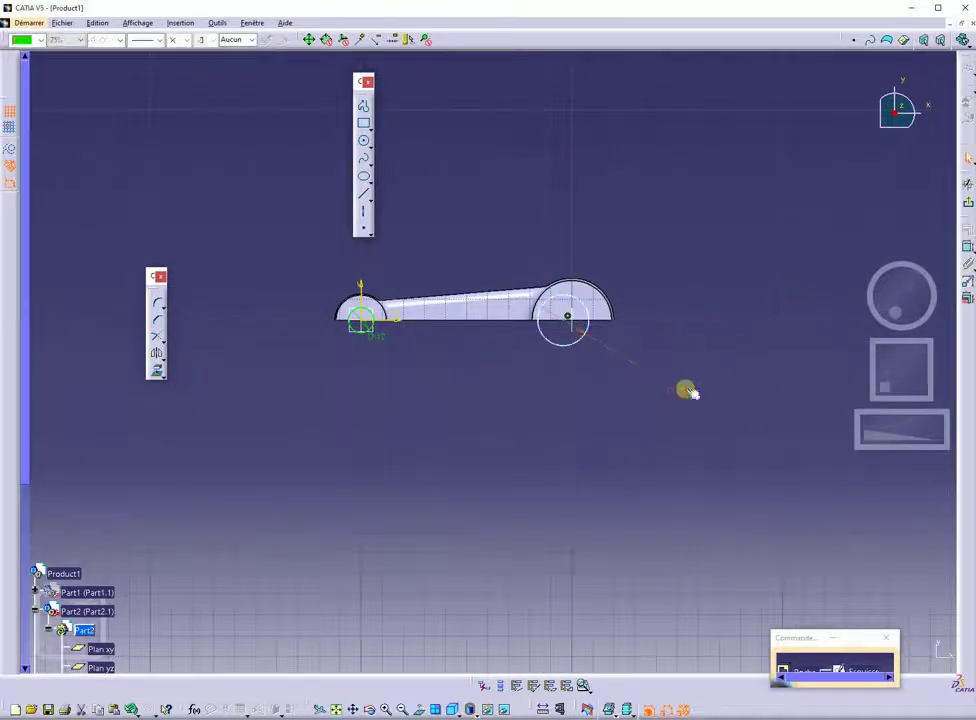
double_click(688, 391)
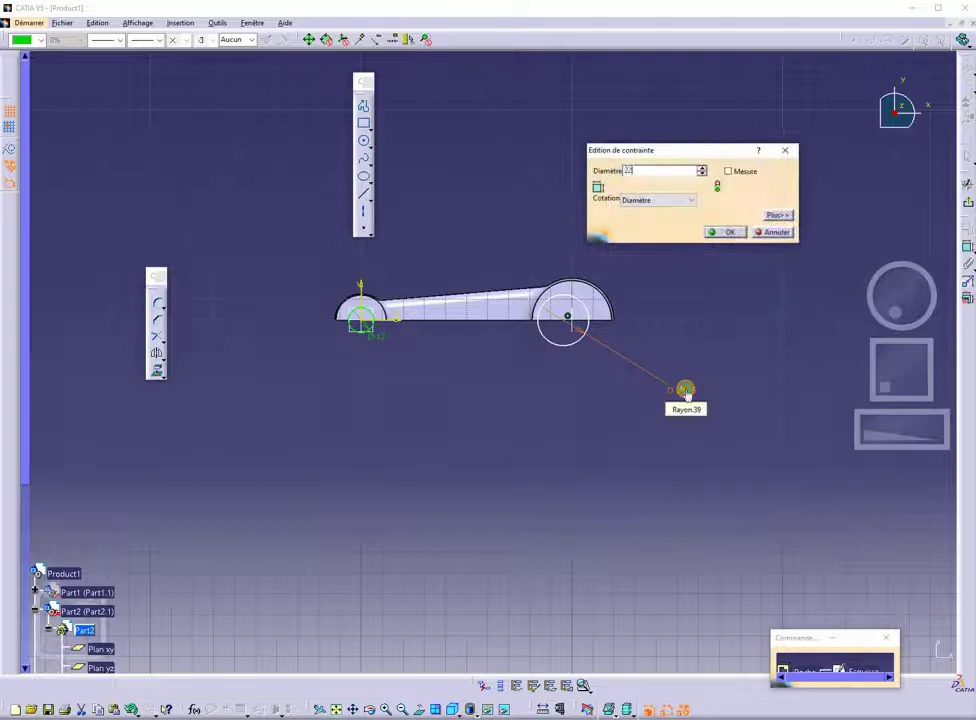
left_click(737, 234)
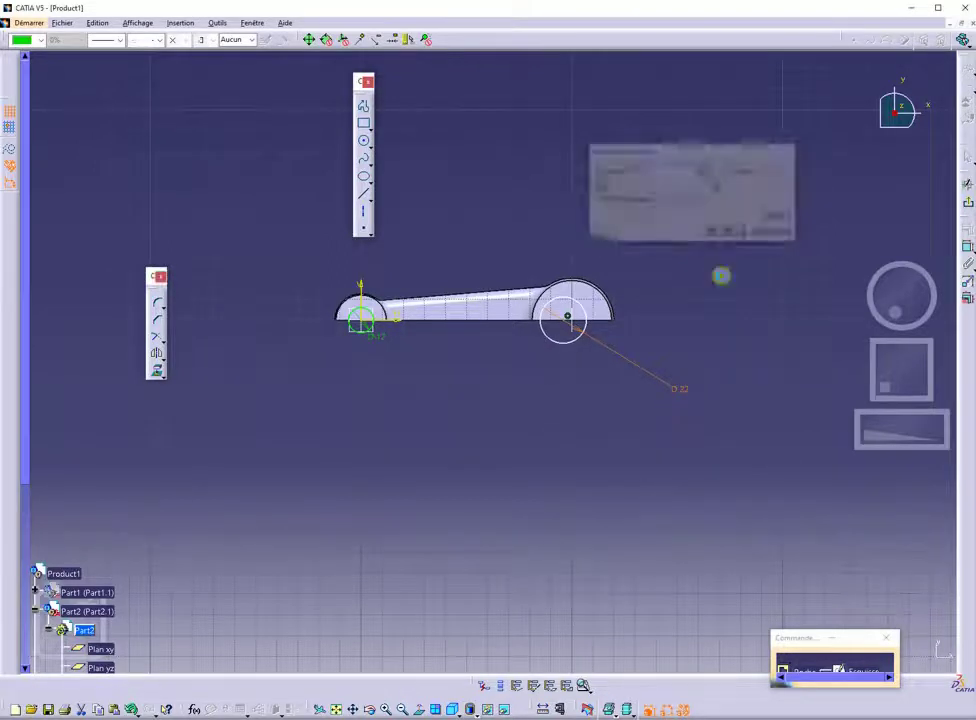
- Constrain the large boss circle's centre to a distance of 100 mm from the vertical axis
left_click(568, 321)
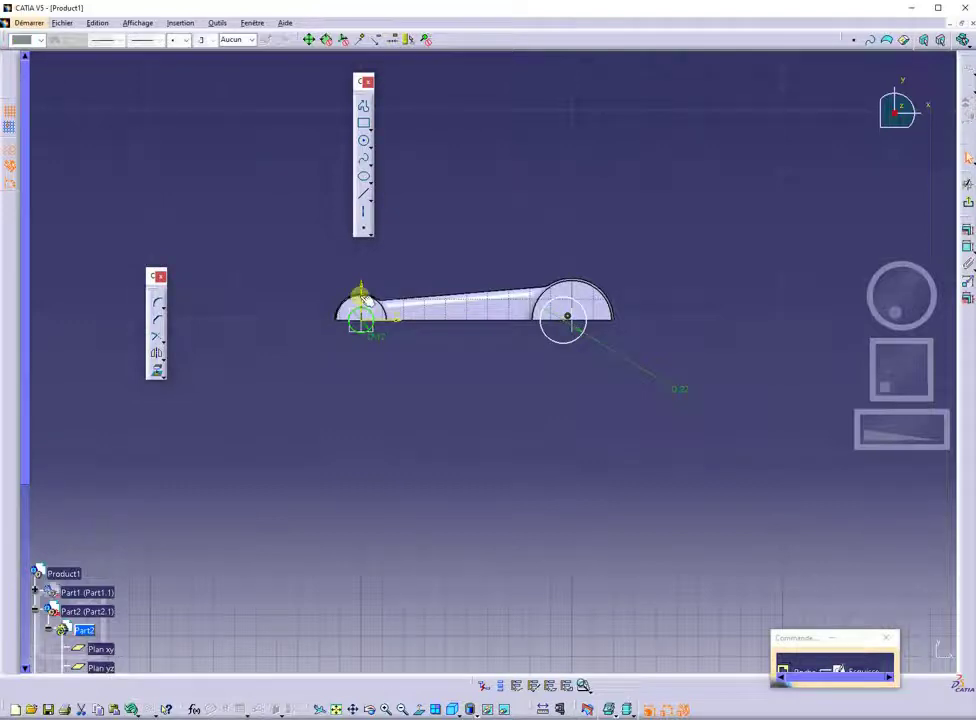
left_click(969, 249)
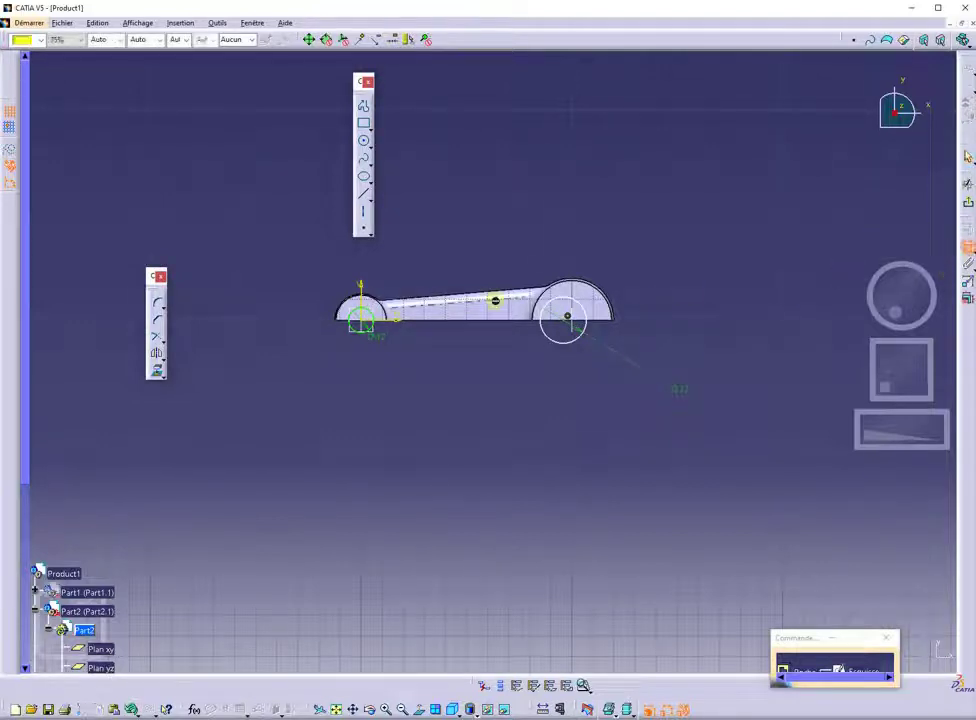
left_click(361, 289)
left_click(438, 415)
double_click(438, 414)
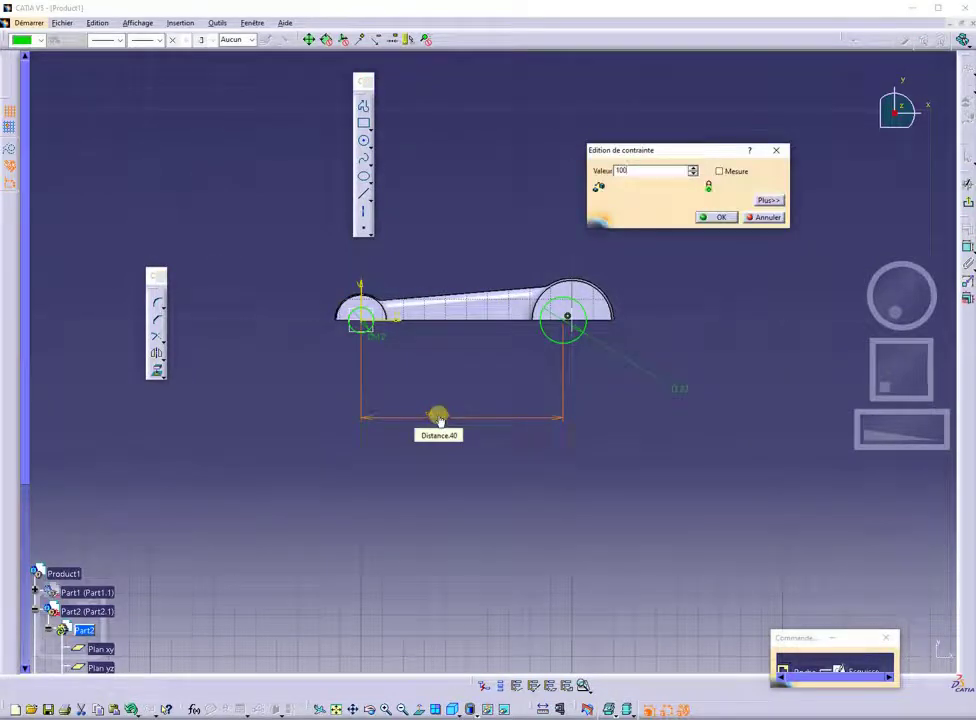
key("Return")
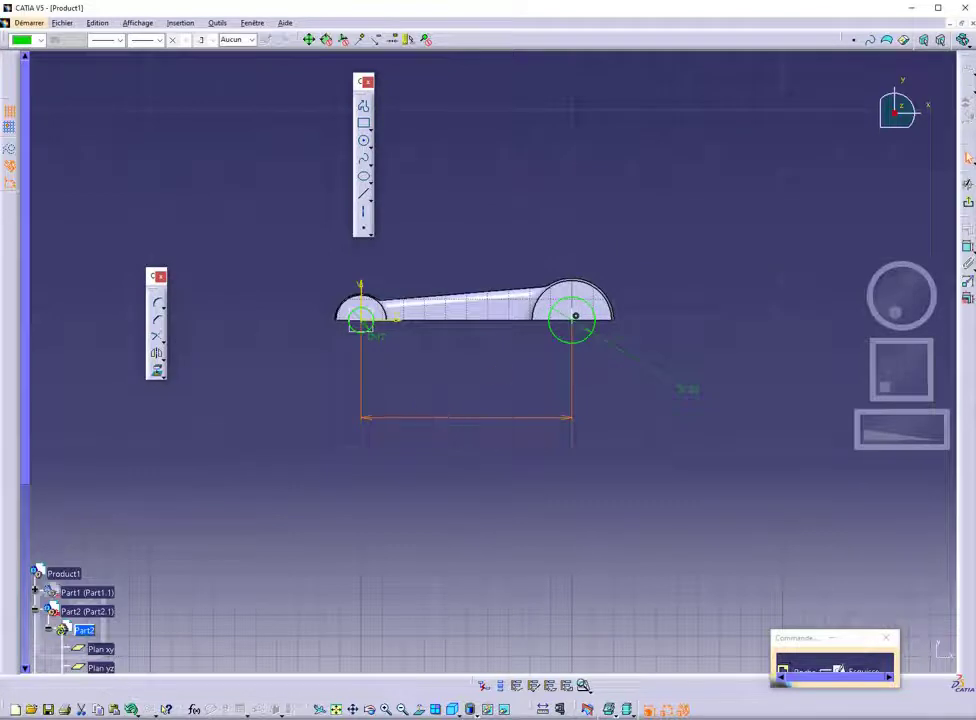
- Finish the sketch and cut both circles as a 14 mm deep pocket, with the direction reversed into the part
left_click(970, 207)
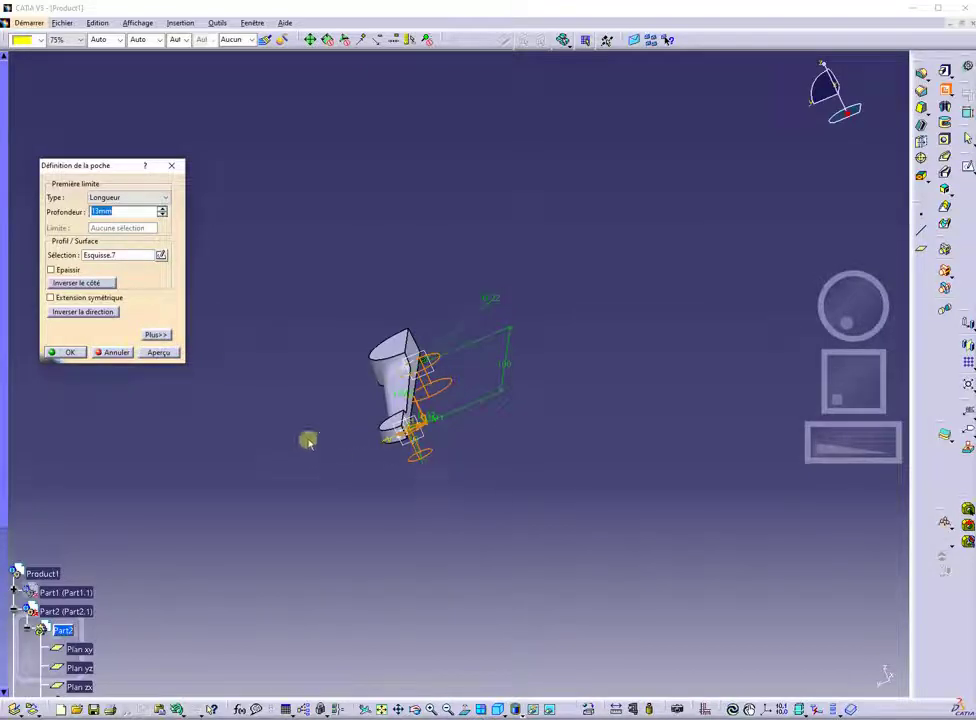
left_click(96, 310)
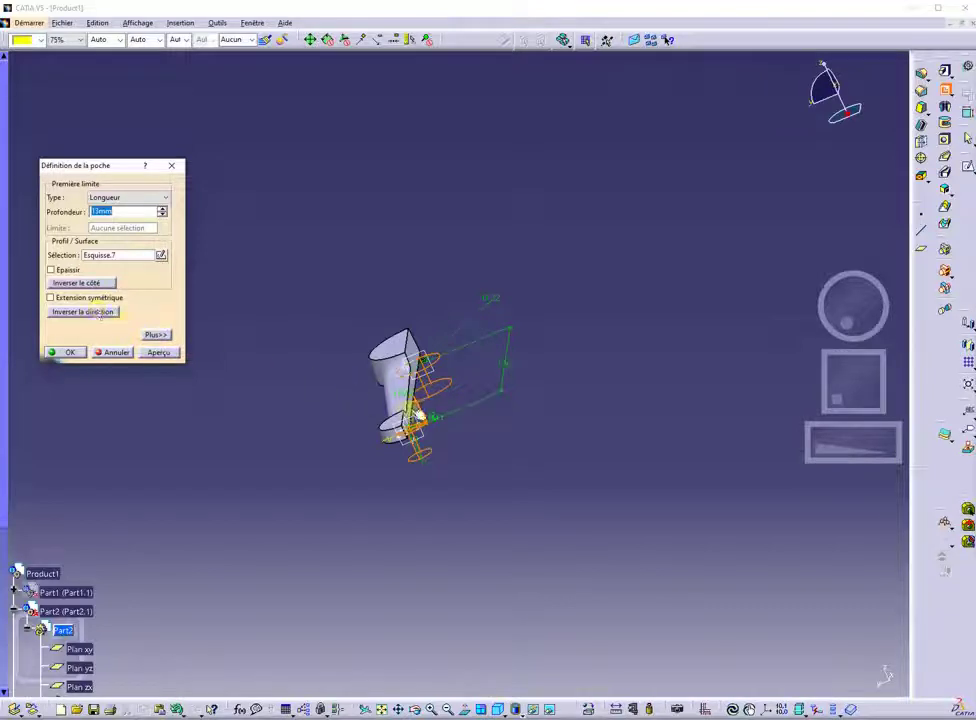
left_click(420, 416)
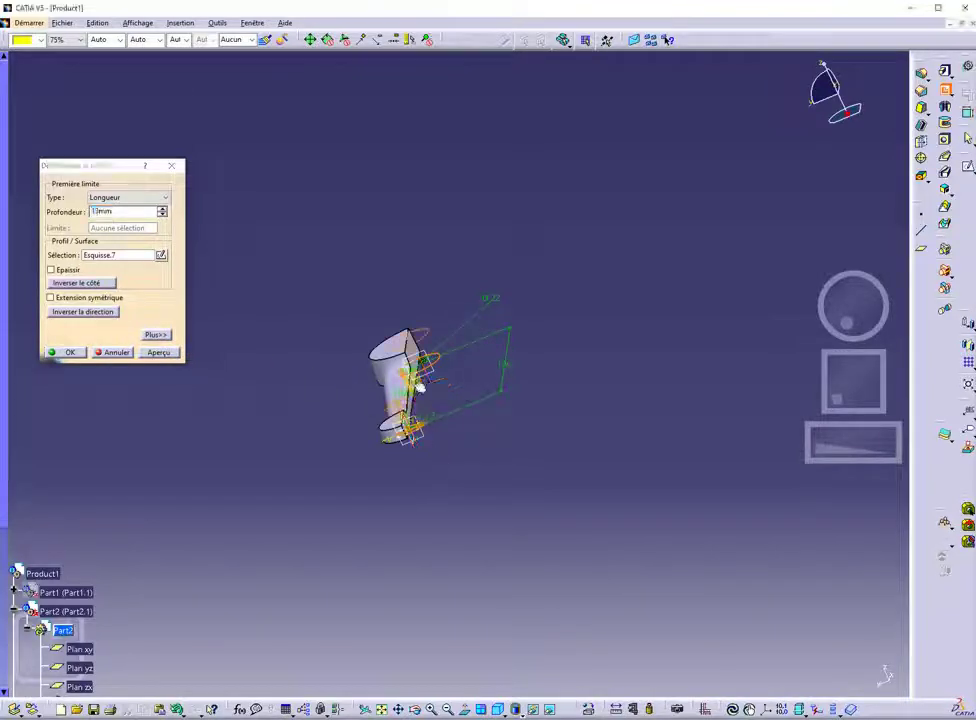
middle_click_drag(403, 495, 396, 430)
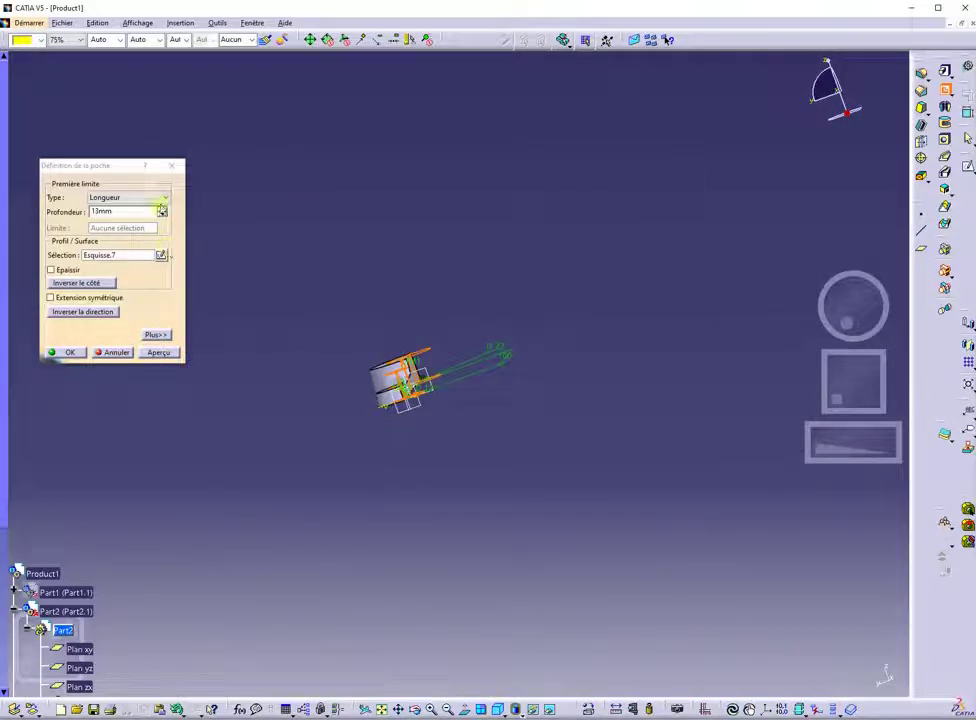
left_click(162, 209)
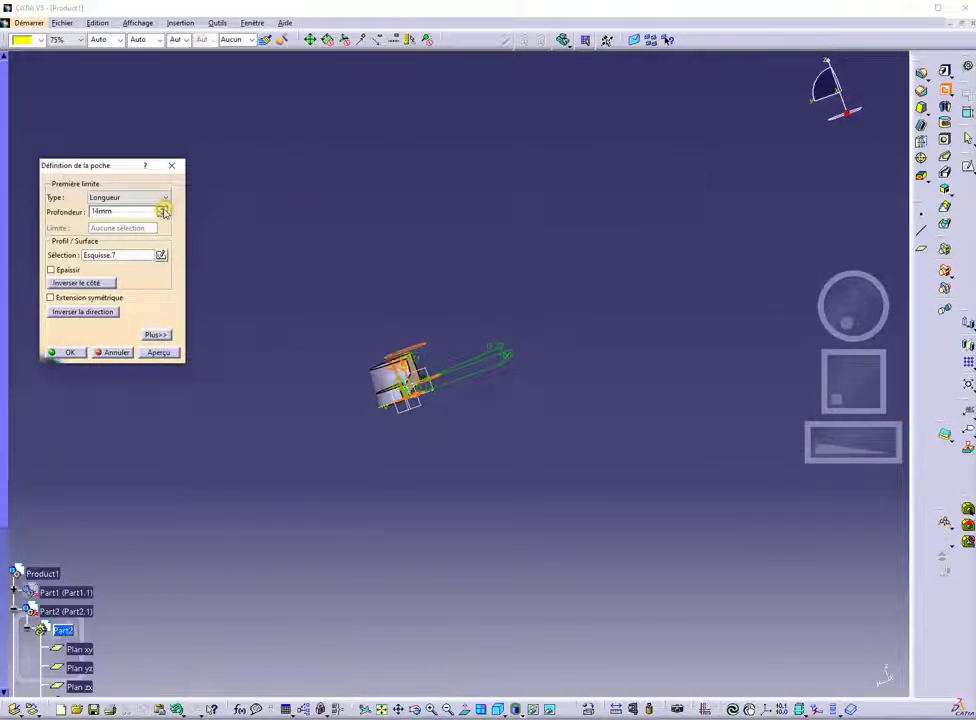
left_click(65, 352)
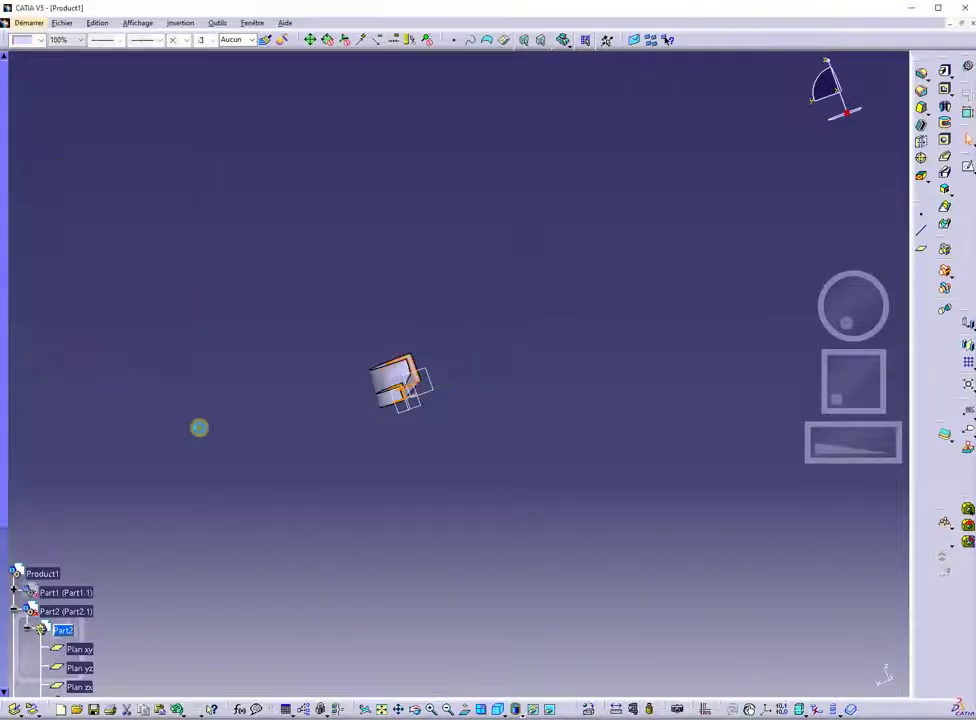
- Mirror the current solid about the zx plane to complete both bosses and the arm's width
middle_click_drag(578, 460, 679, 467)
middle_click_drag(503, 451, 531, 496)
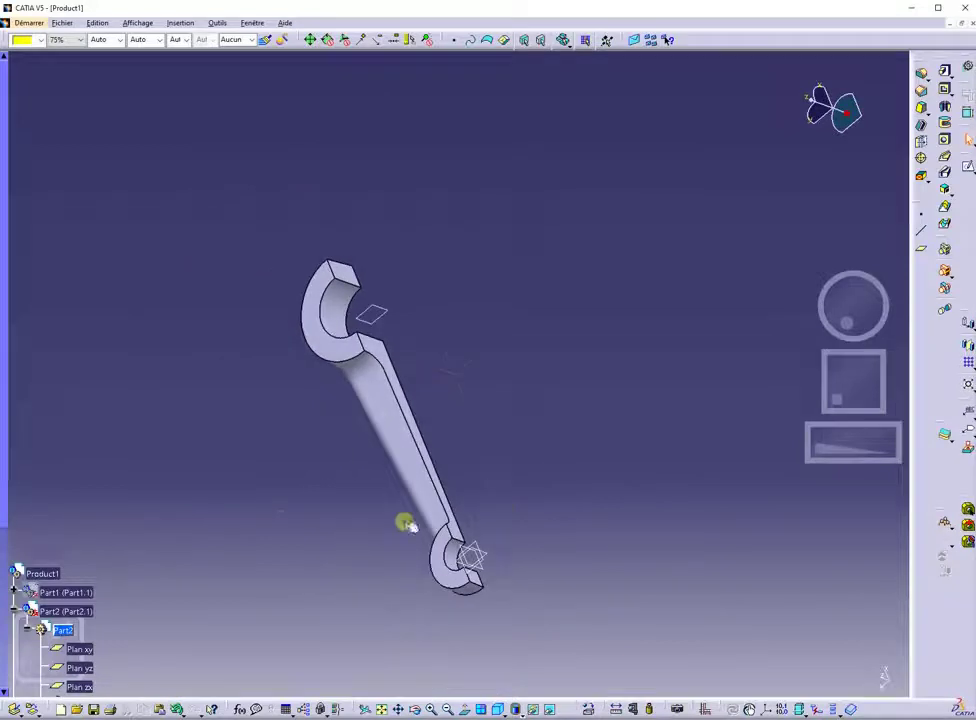
middle_click_drag(280, 522, 298, 445)
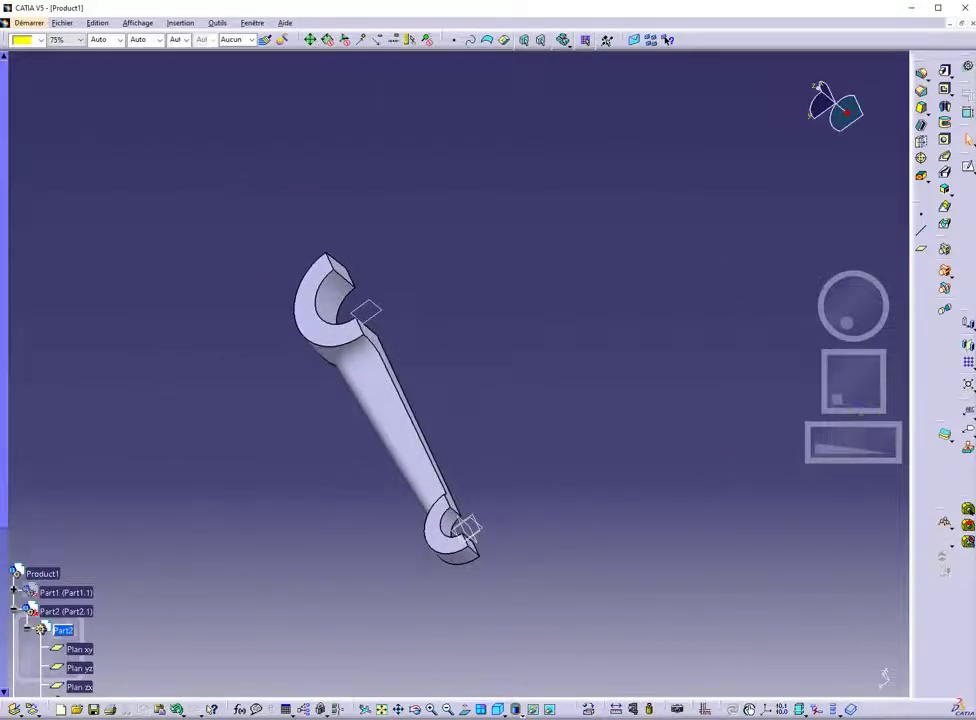
left_click(968, 345)
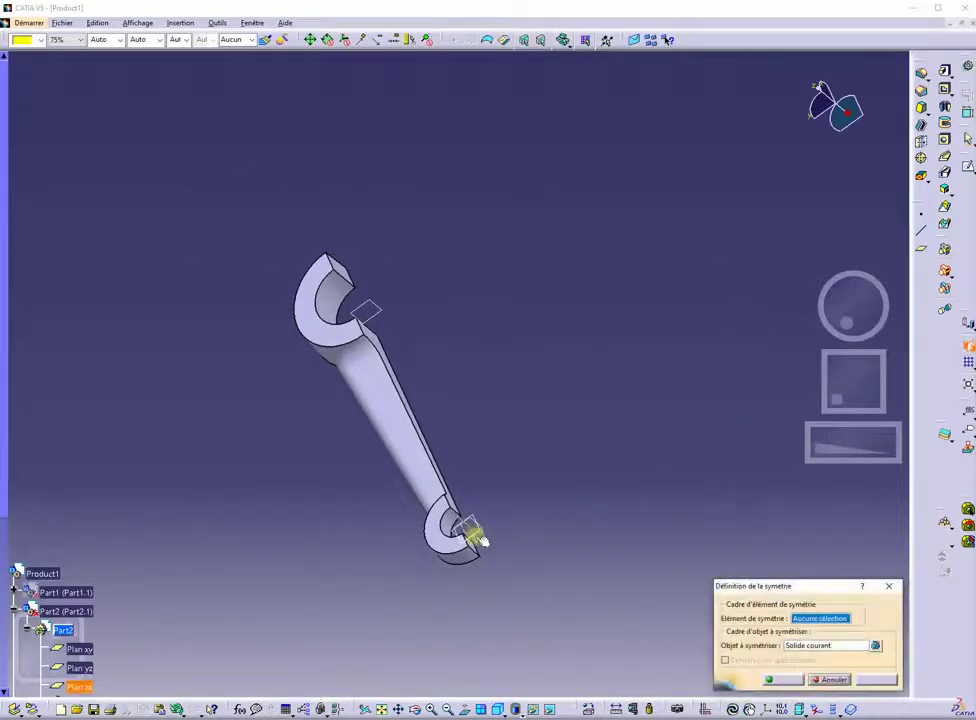
left_click(476, 541)
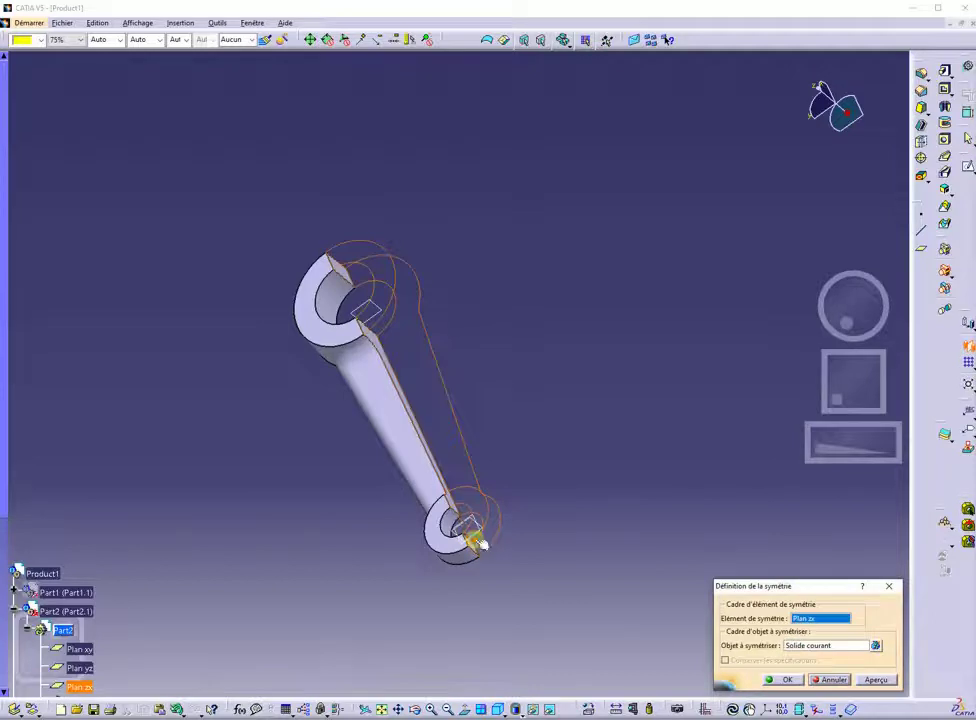
left_click(776, 680)
- Mirror the current solid about the xy plane to complete the connecting rod's full thickness
middle_click_drag(658, 525, 449, 337)
left_click(968, 345)
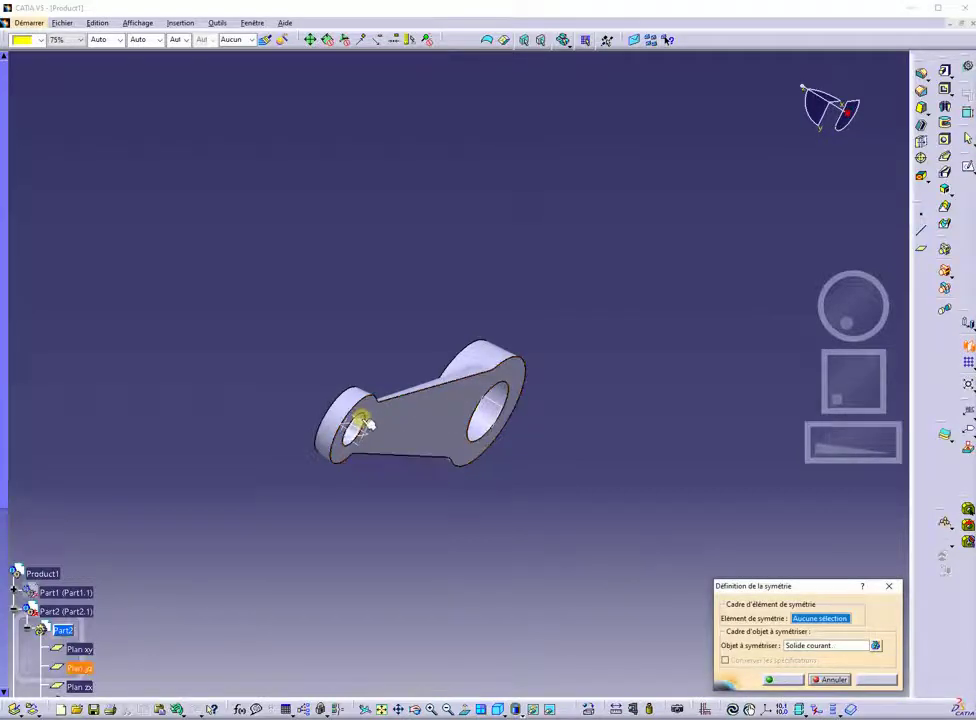
middle_click_drag(379, 511, 375, 445, "ctrl")
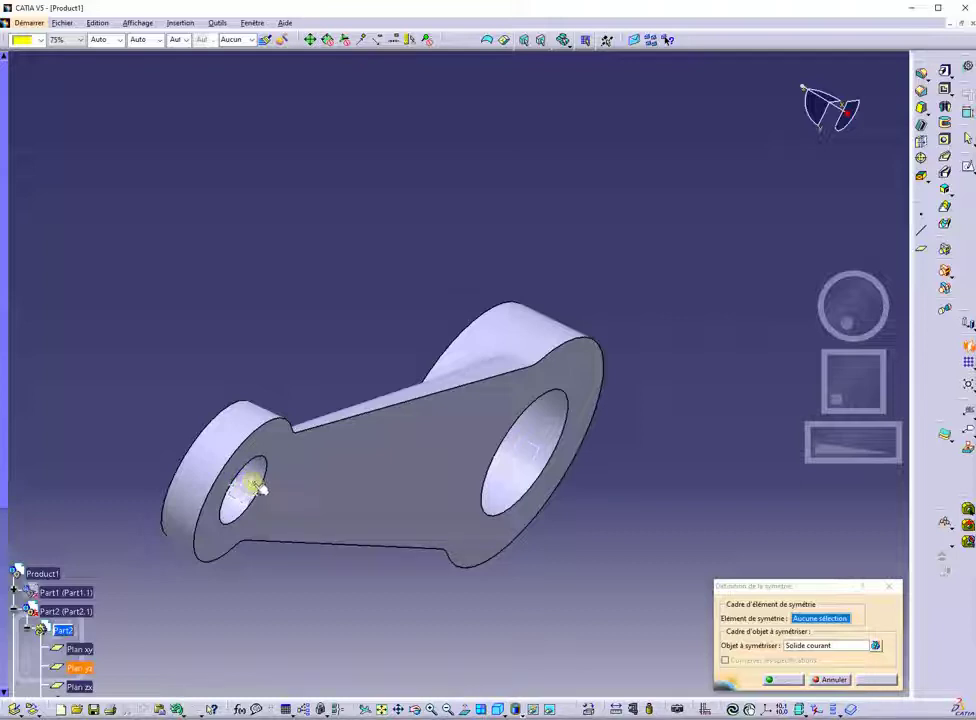
left_click(250, 492)
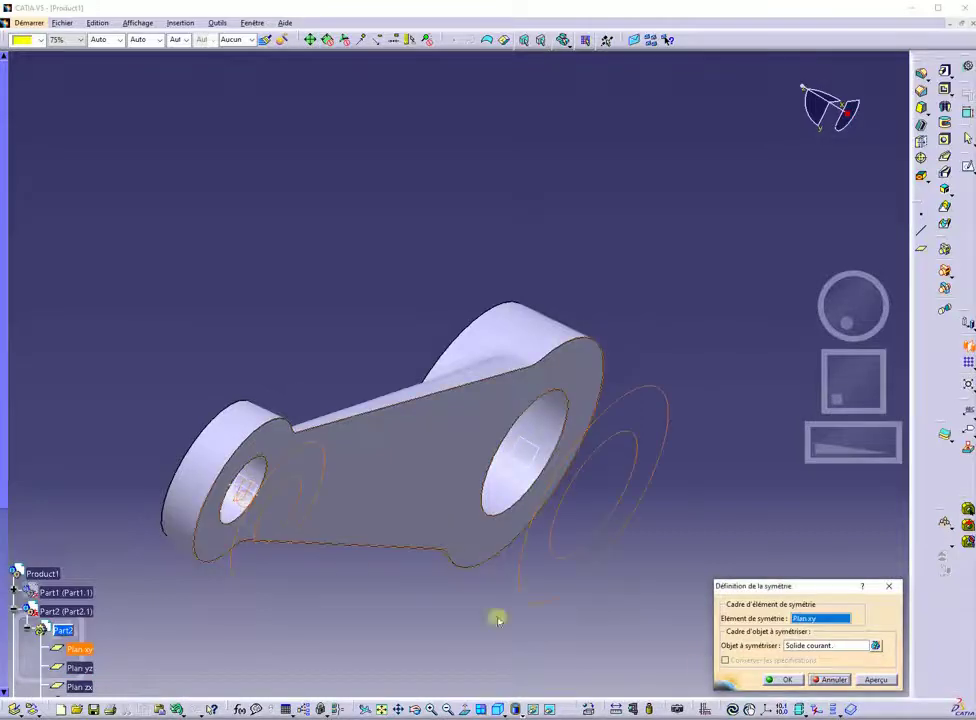
left_click(787, 681)
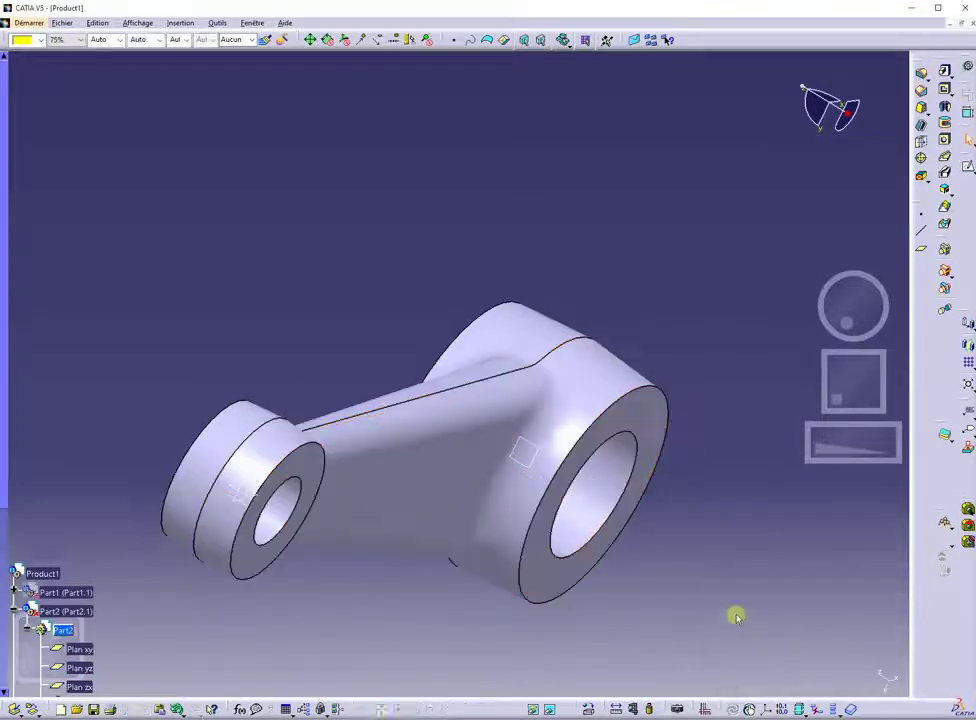
middle_click_drag(654, 388, 240, 554)
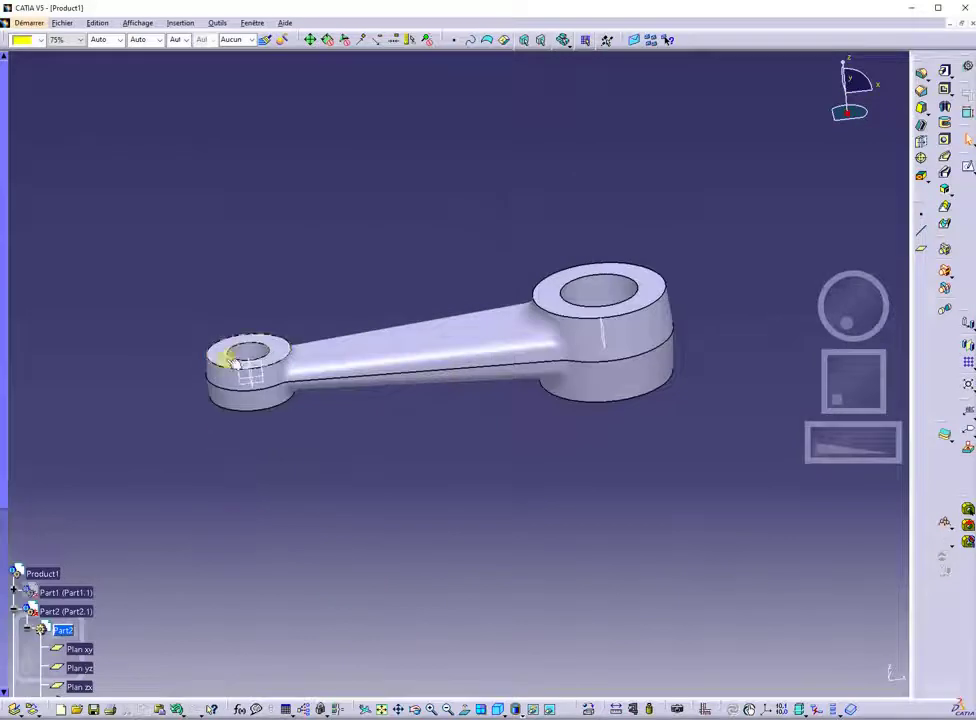
middle_click_drag(369, 406, 490, 523)
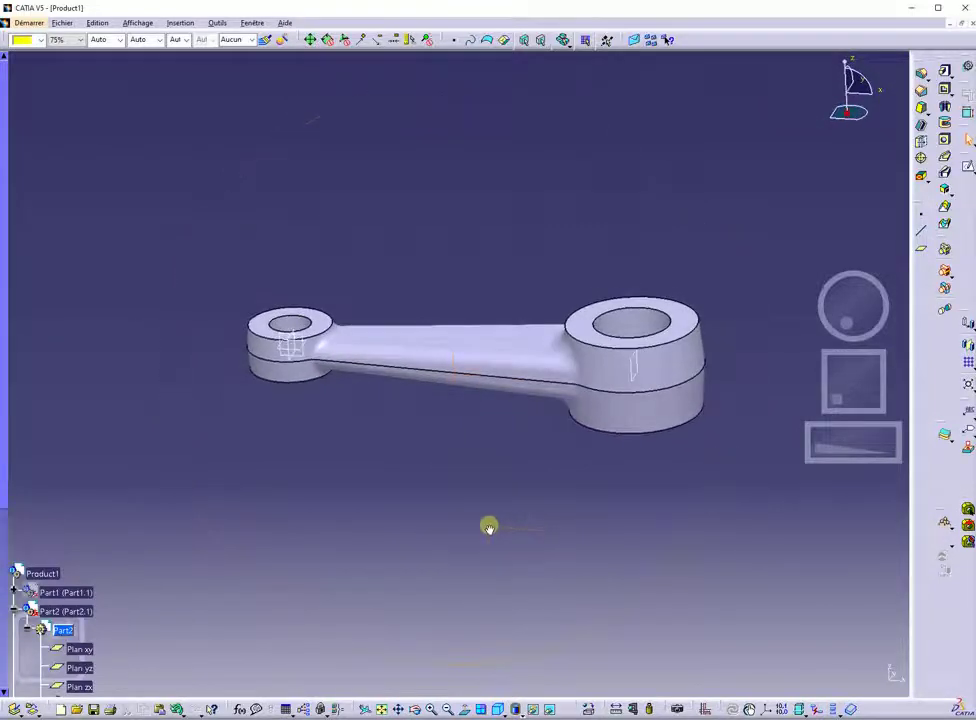